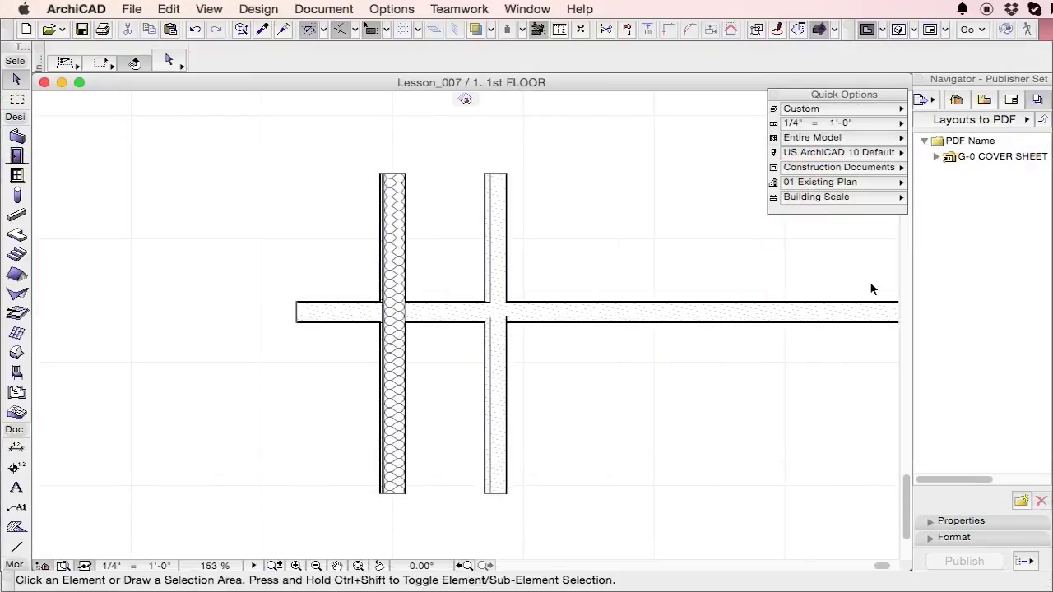
Display the Profile Manager palette and place it beside the wall drawing.
left_click(324, 8)
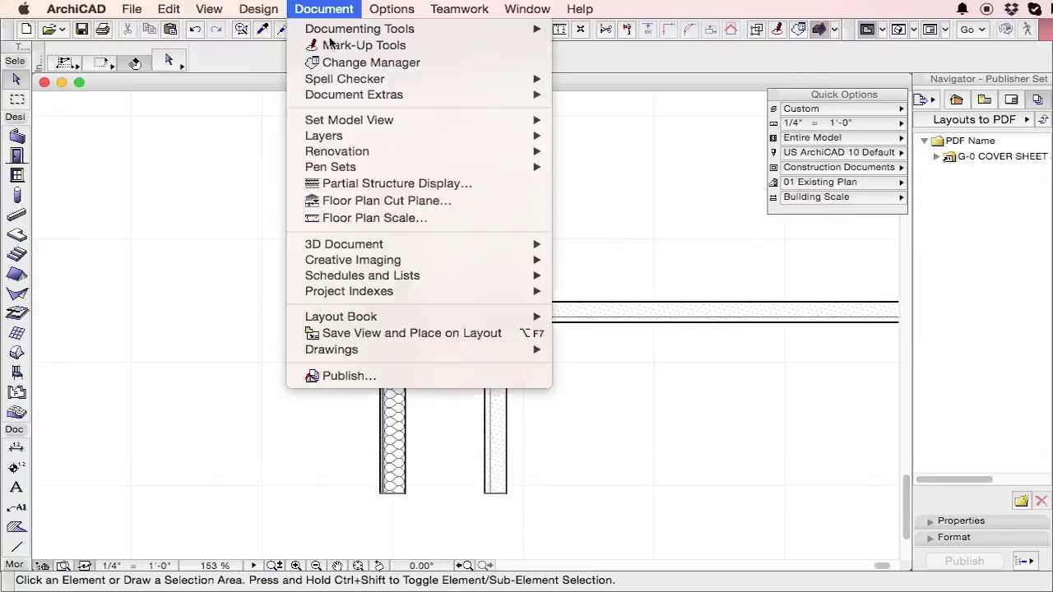
mouse_move(414, 31)
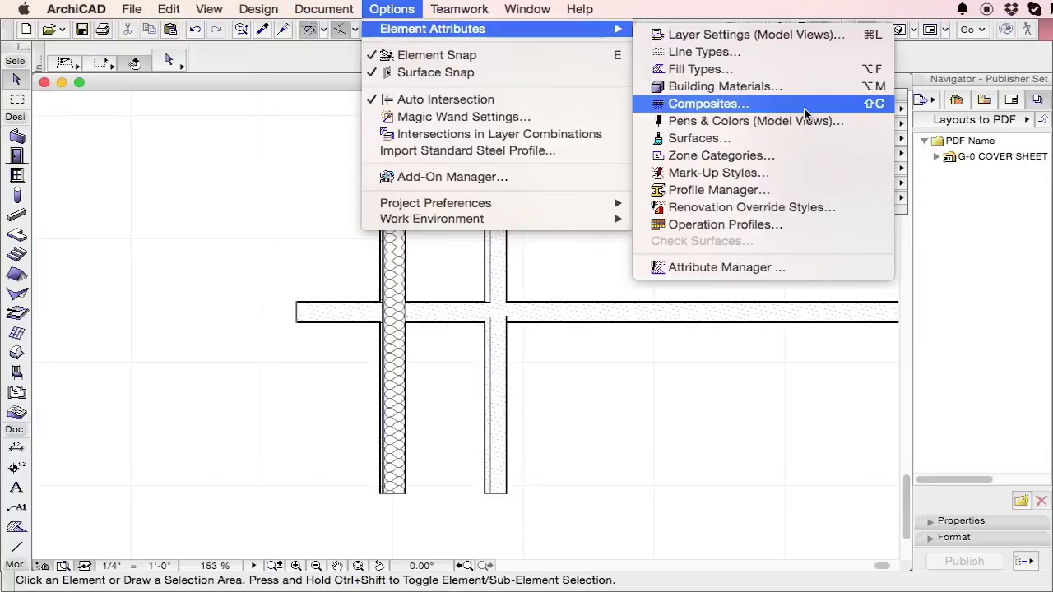
left_click(465, 94)
left_click(469, 8)
mouse_move(515, 9)
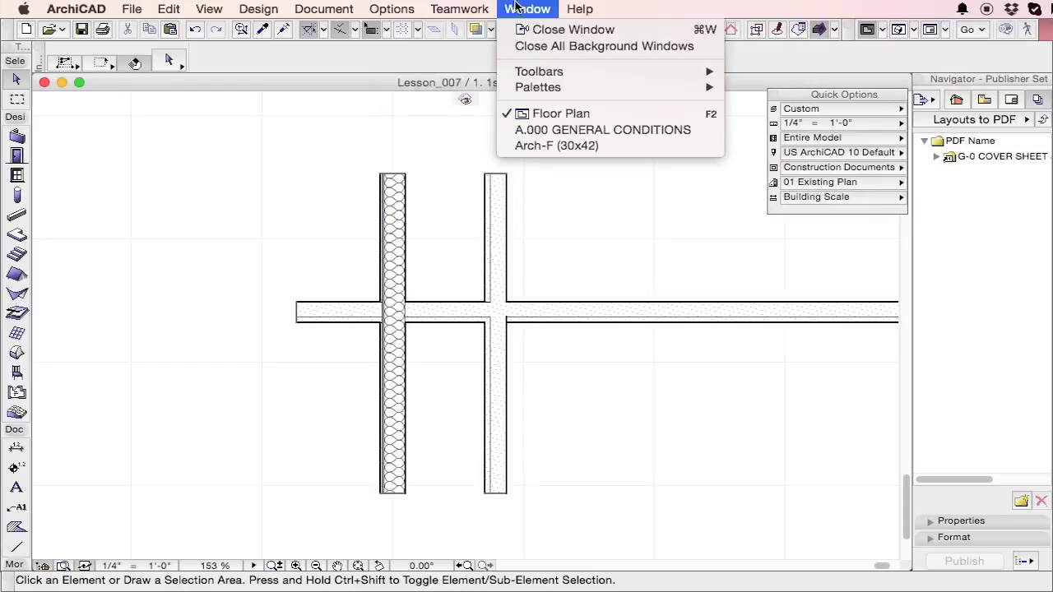
mouse_move(567, 90)
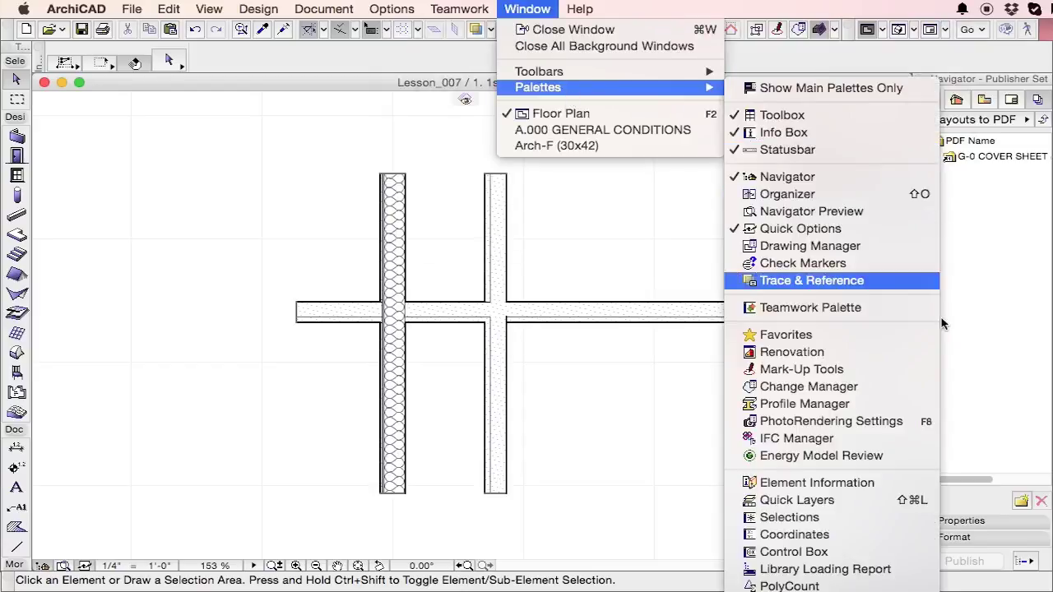
left_click(894, 404)
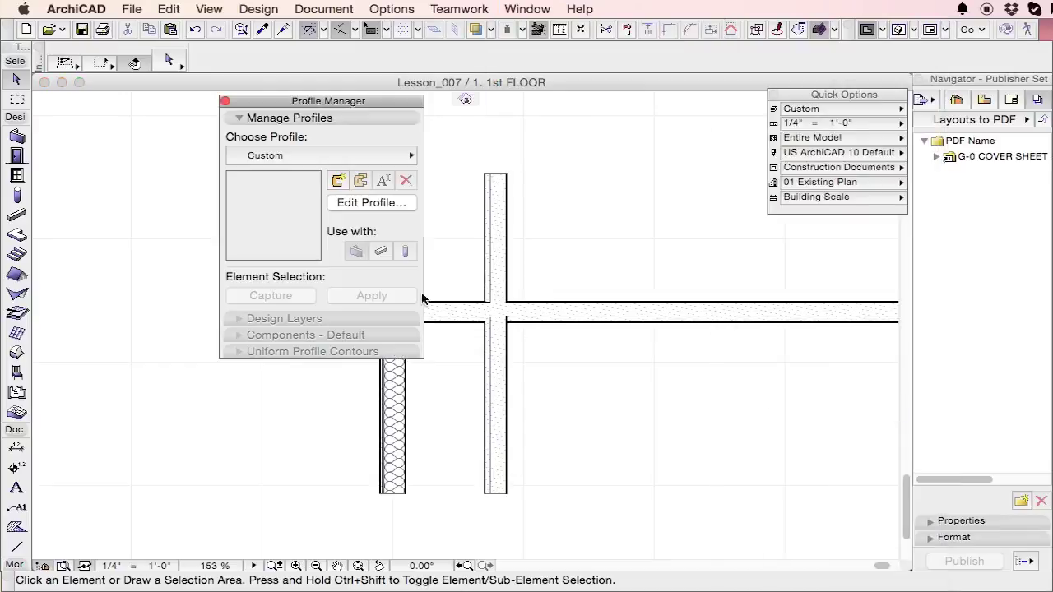
left_click_drag(342, 100, 210, 98)
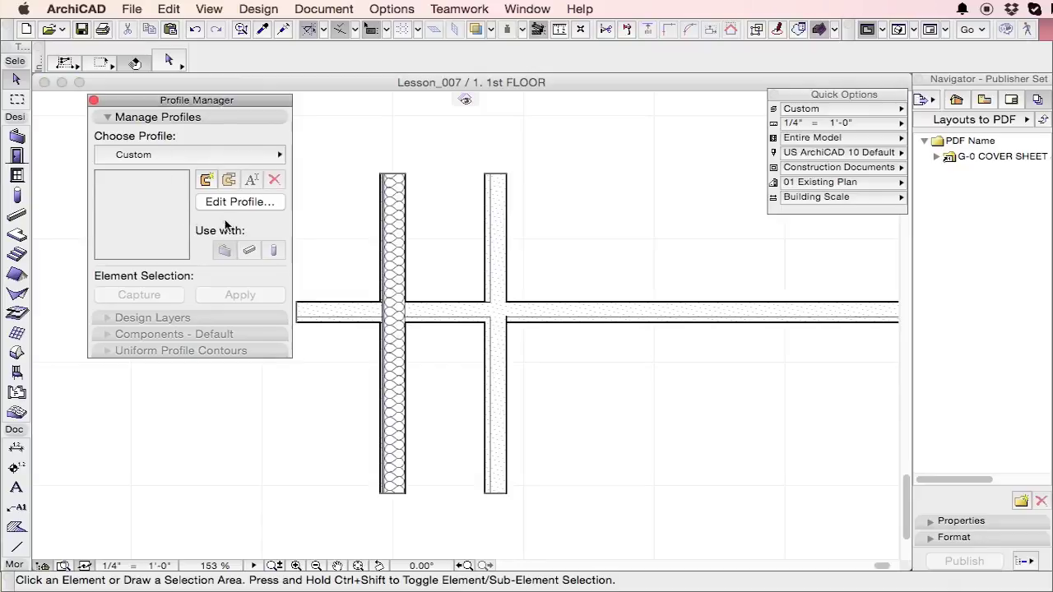
Choose the FNDN CMU+Brick profile, open it in the Profile Editor, and enlarge the editor window beside the palette.
left_click(235, 157)
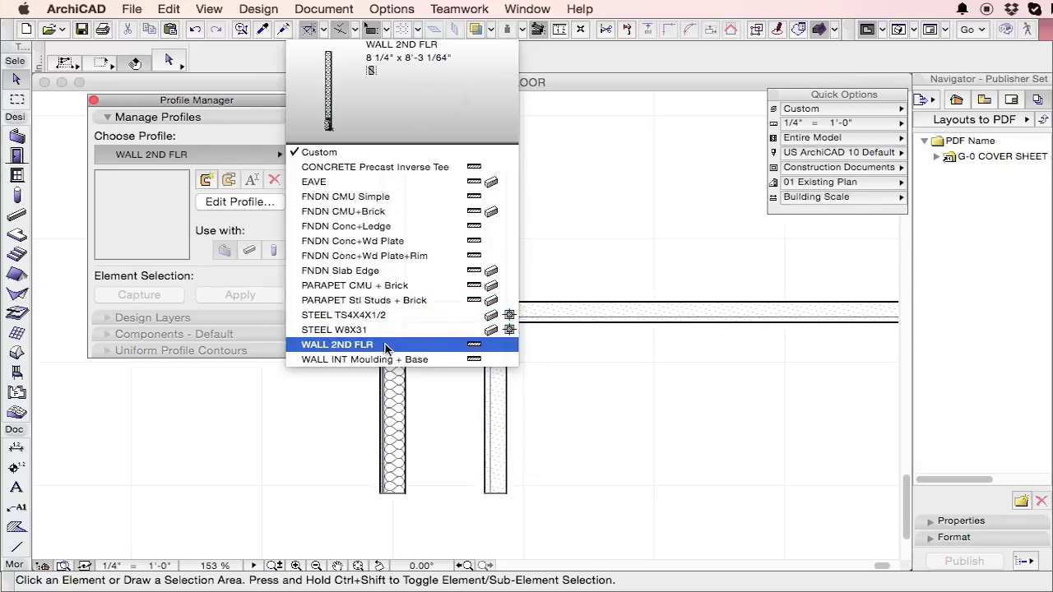
left_click(398, 211)
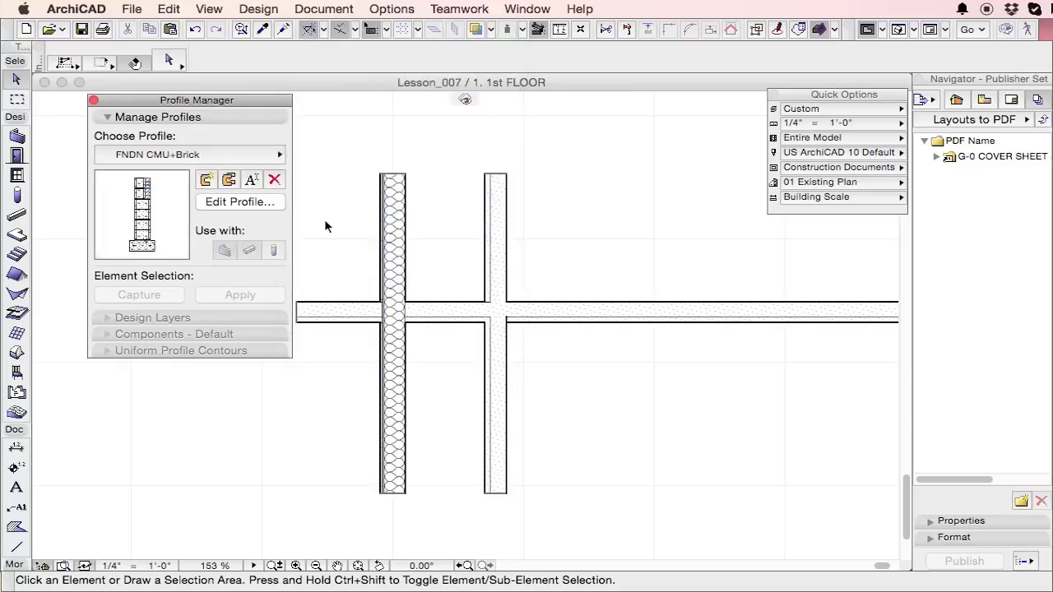
left_click(212, 203)
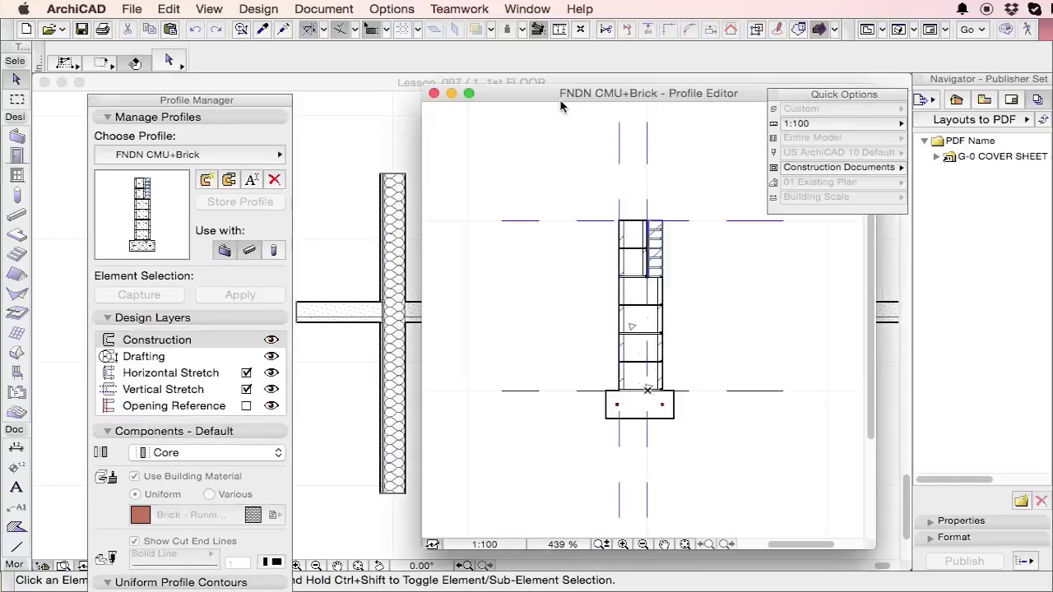
left_click(155, 431)
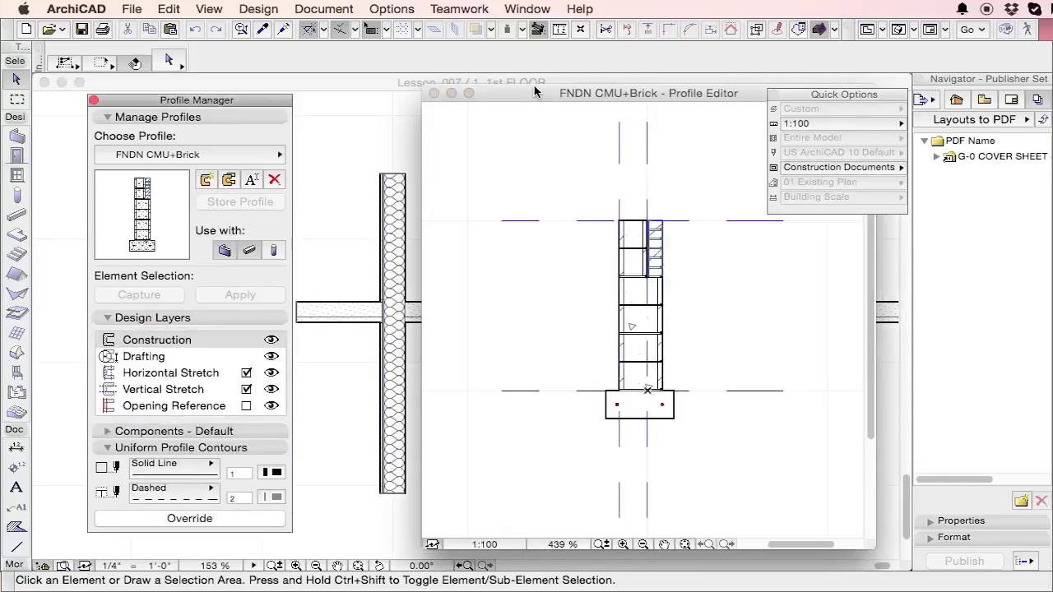
left_click_drag(533, 93, 432, 85)
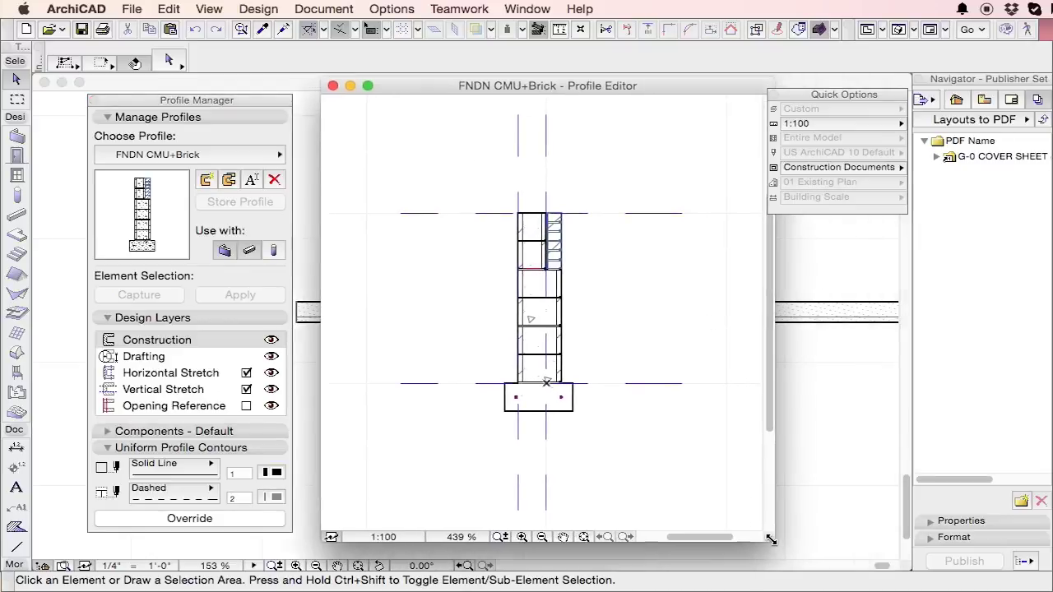
left_click_drag(772, 539, 822, 576)
Examine the block and brick courses of the FNDN CMU+Brick profile, selecting individual bricks in the upper veneer.
scroll(534, 280, "up", 3)
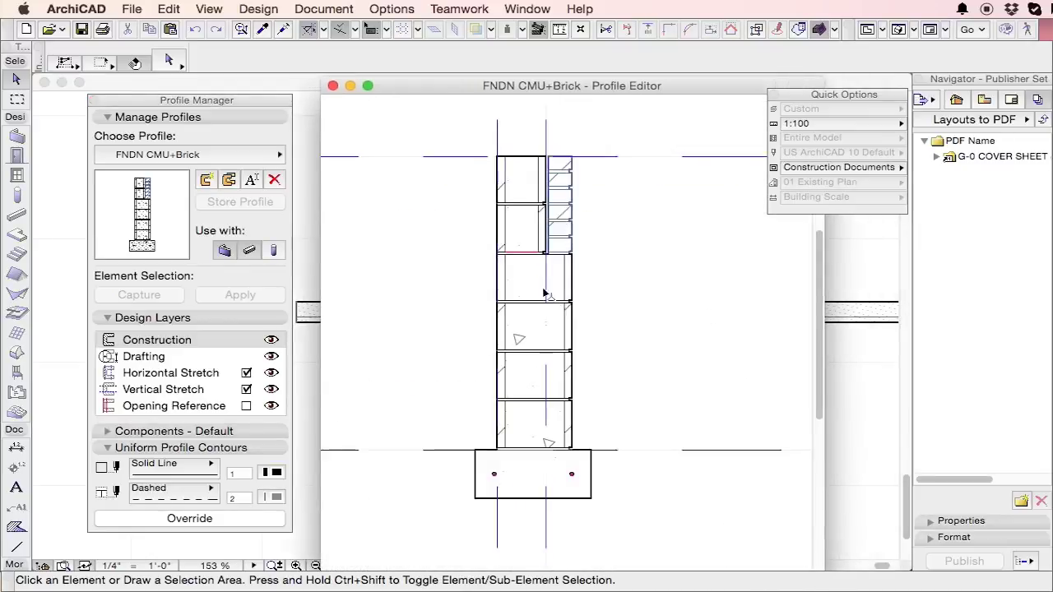
scroll(534, 273, "up", 1)
middle_click_drag(547, 168, 540, 312)
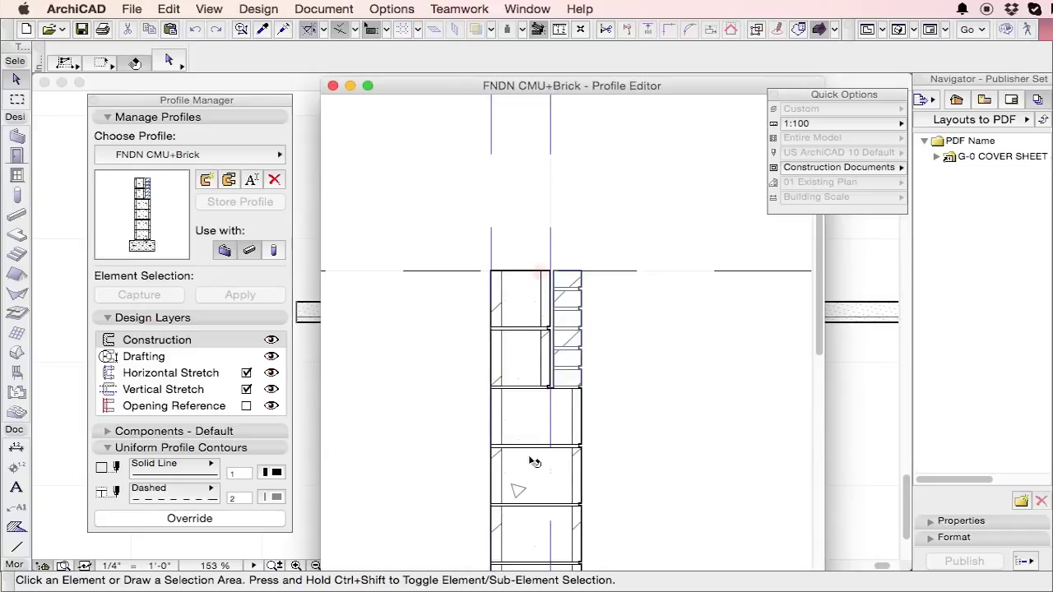
middle_click_drag(532, 460, 553, 239)
middle_click_drag(547, 185, 535, 291)
scroll(542, 231, "up", 7)
scroll(482, 238, "down", 3)
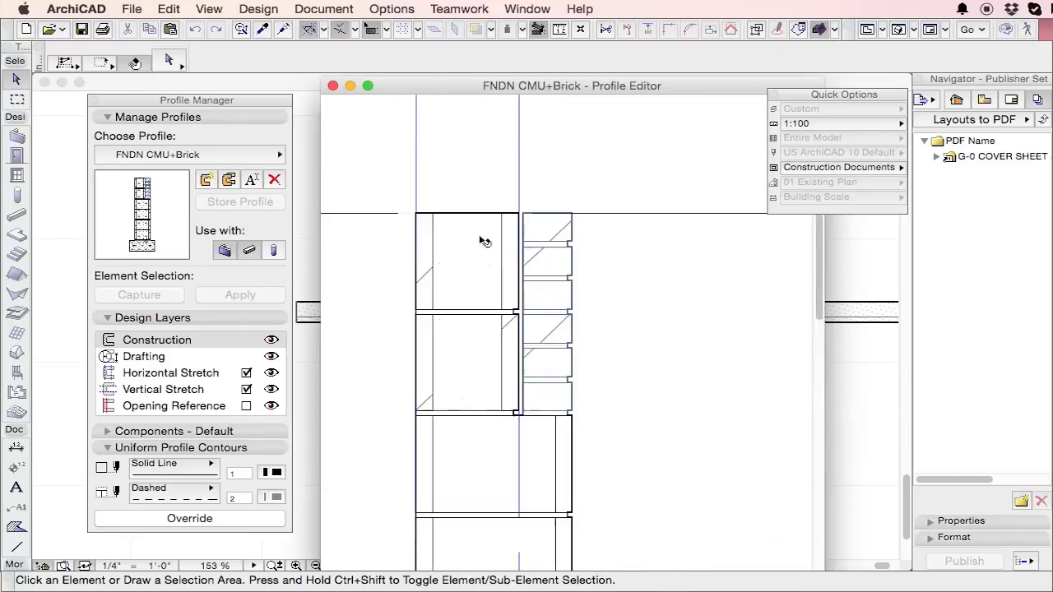
left_click(543, 321)
scroll(559, 291, "up", 3)
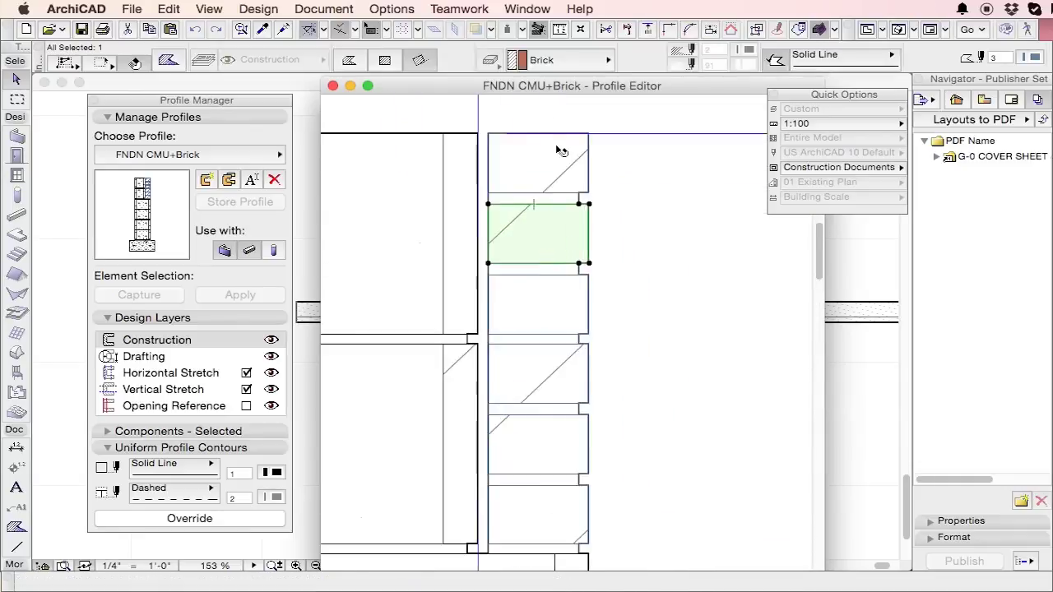
scroll(563, 157, "down", 2)
left_click(536, 313)
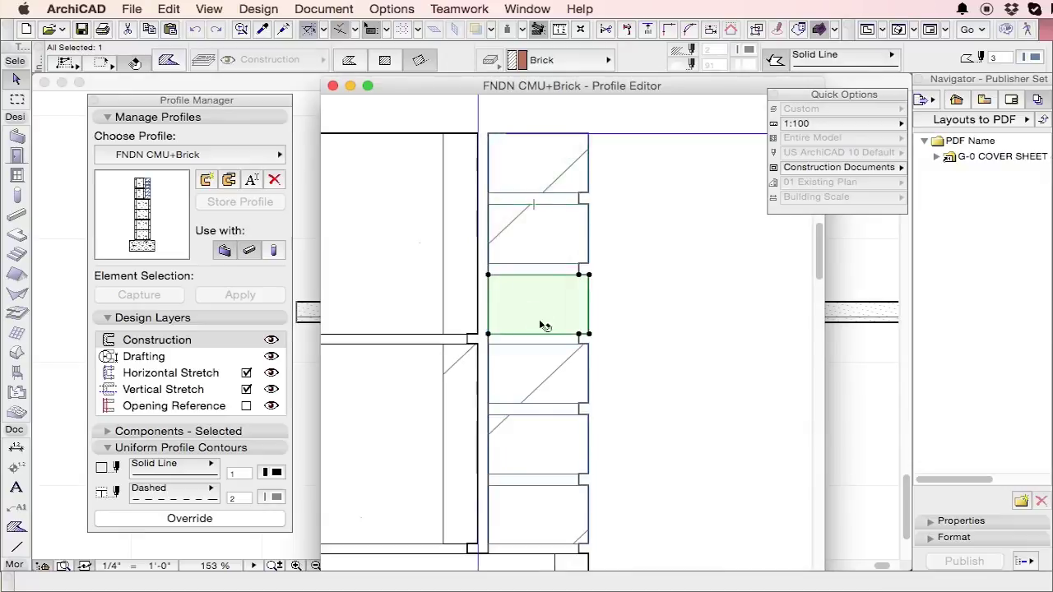
scroll(614, 187, "down", 3)
scroll(582, 235, "down", 3)
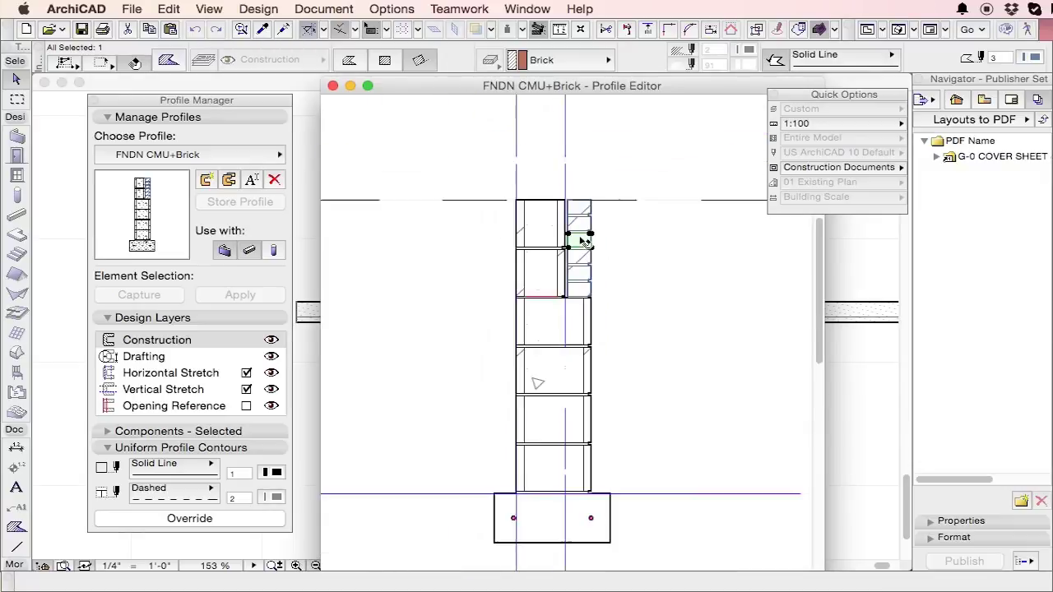
Select the concrete core fill of the uppermost block and measure along its vertical edge.
scroll(628, 301, "up", 4)
left_click(469, 300)
middle_click_drag(461, 264, 505, 451)
left_click(479, 330)
key("m")
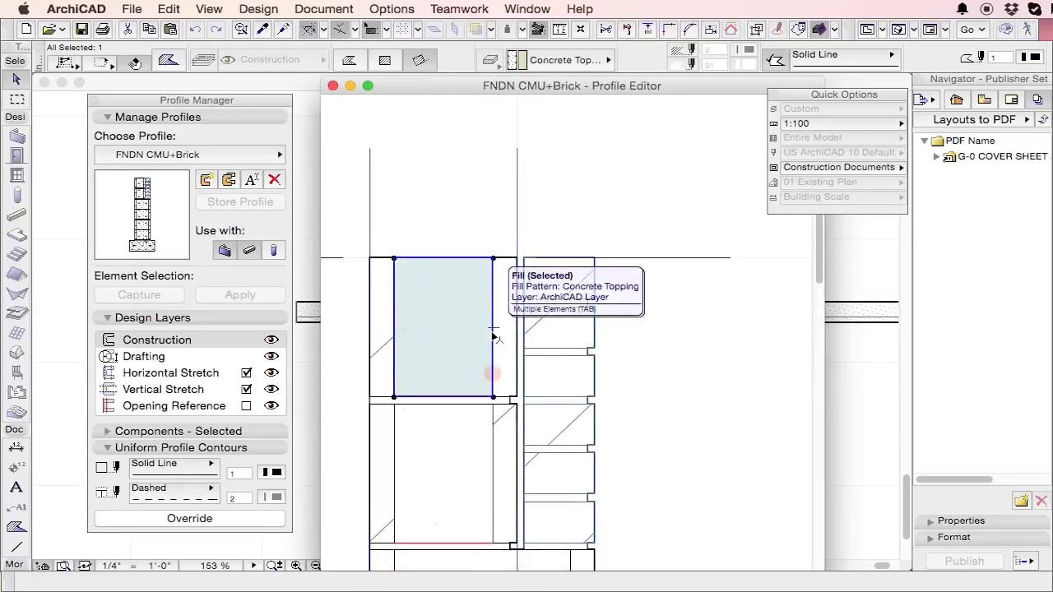
left_click(492, 374)
left_click(492, 259)
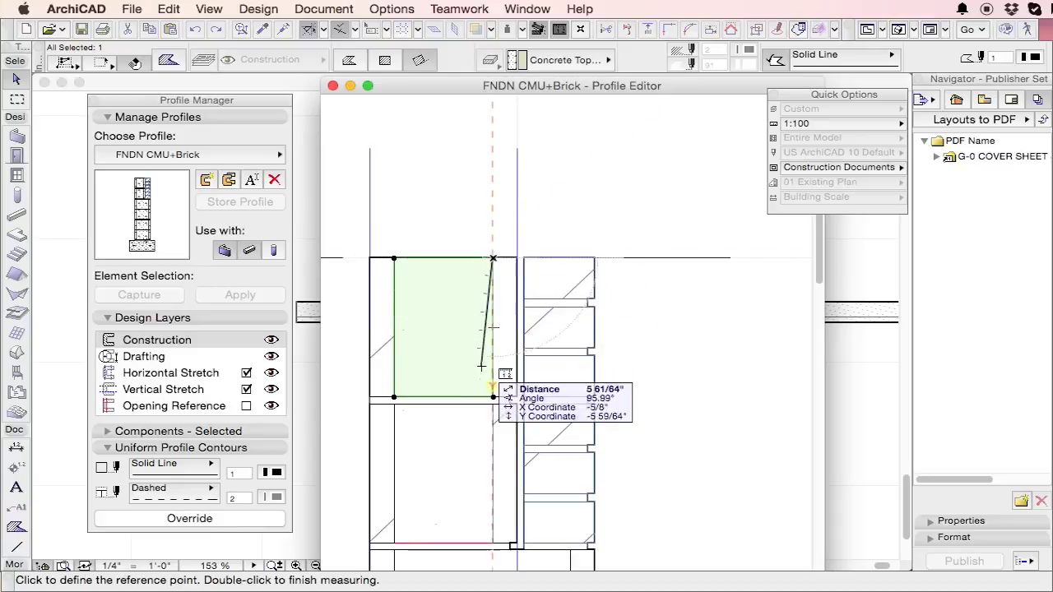
key("Escape")
Measure the horizontal distance between the inner faces of the full-width block directly below the brick veneer.
scroll(469, 273, "down", 4)
scroll(477, 363, "up", 5)
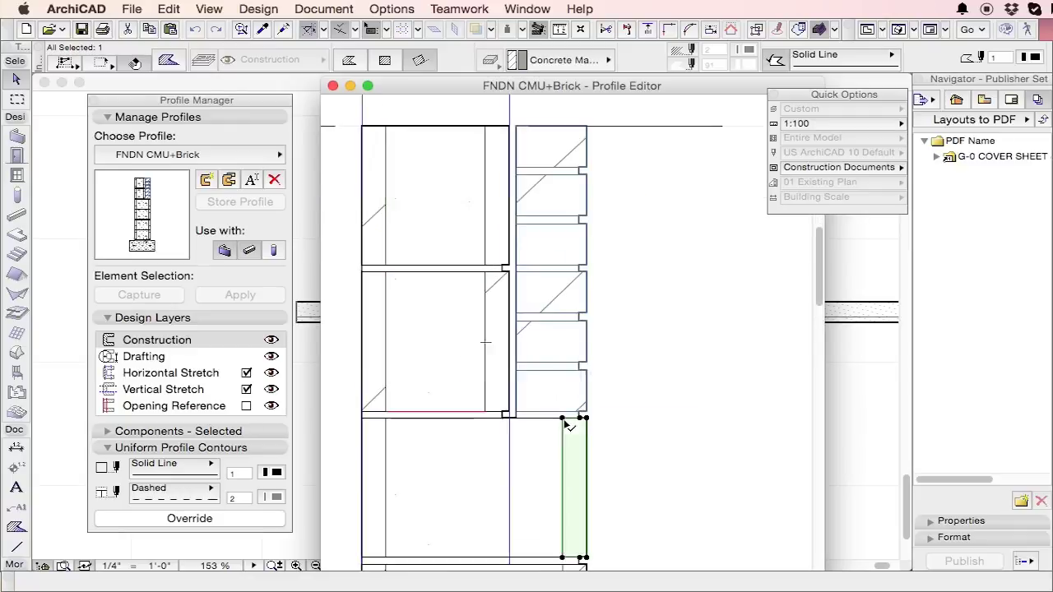
left_click(562, 417)
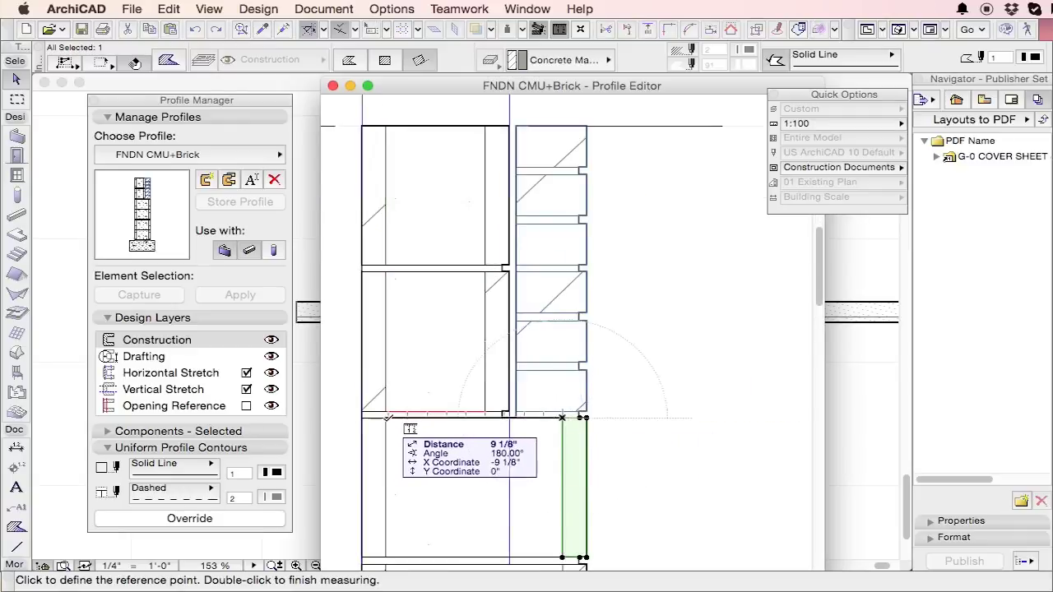
double_click(386, 418)
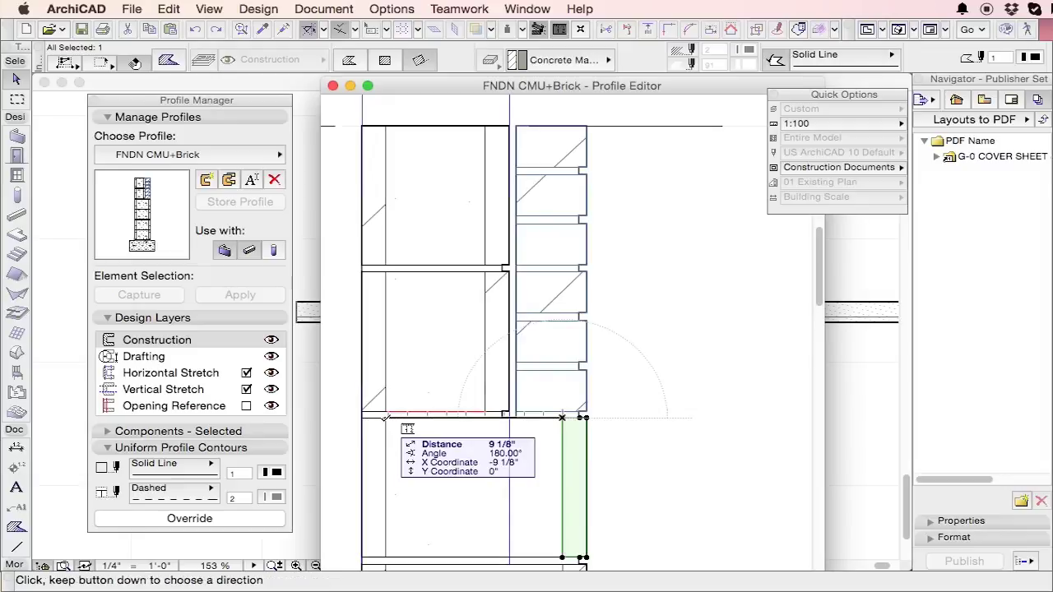
scroll(508, 265, "down", 3)
key("Escape")
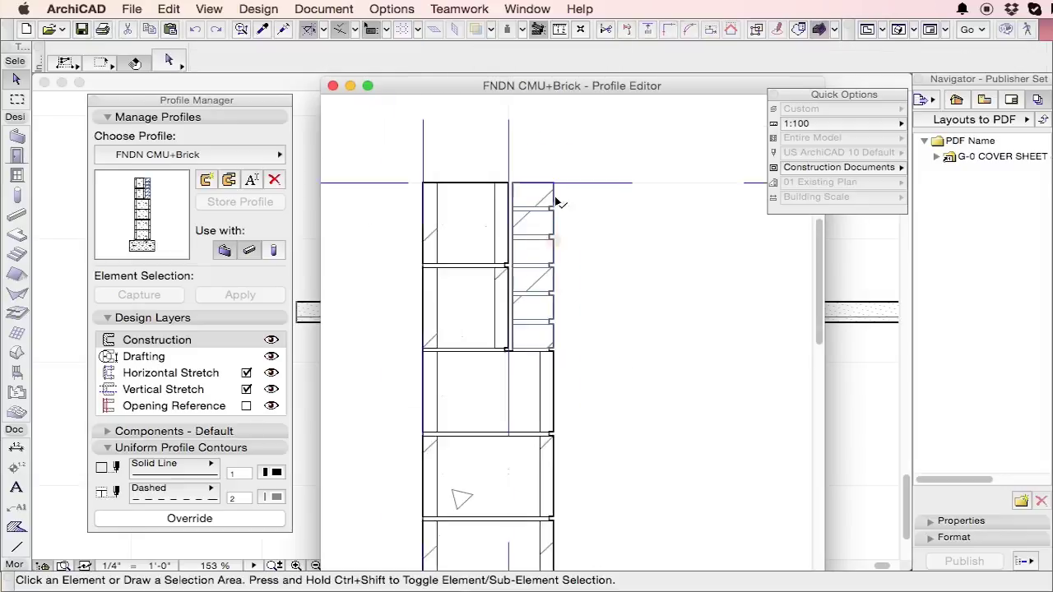
Inspect the upper vertical stretch line, switch Vertical Stretch and Horizontal Stretch off and back on, and close the Profile Editor.
scroll(556, 142, "down", 3)
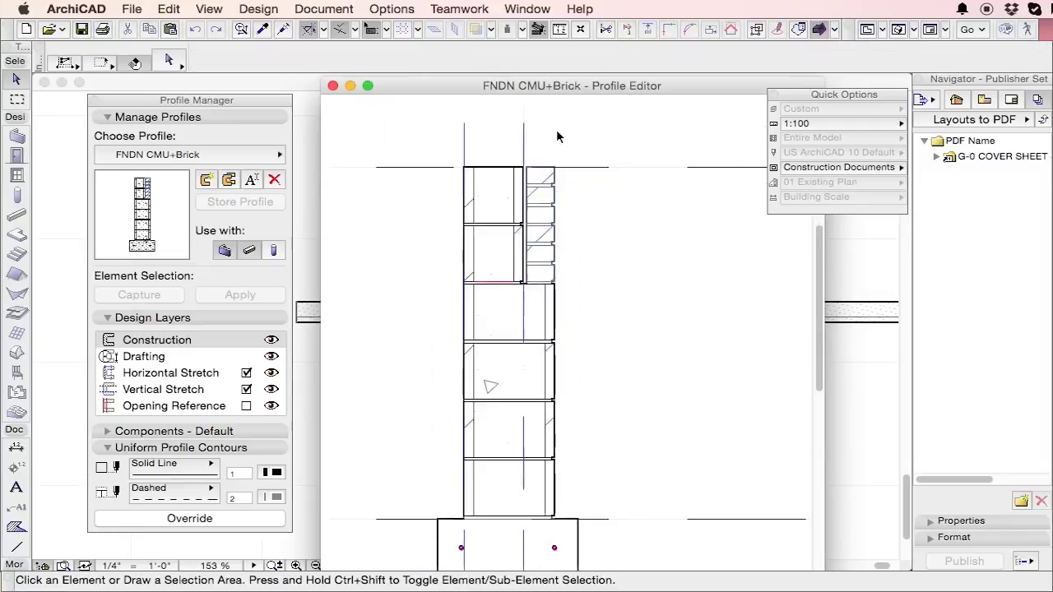
left_click(445, 156)
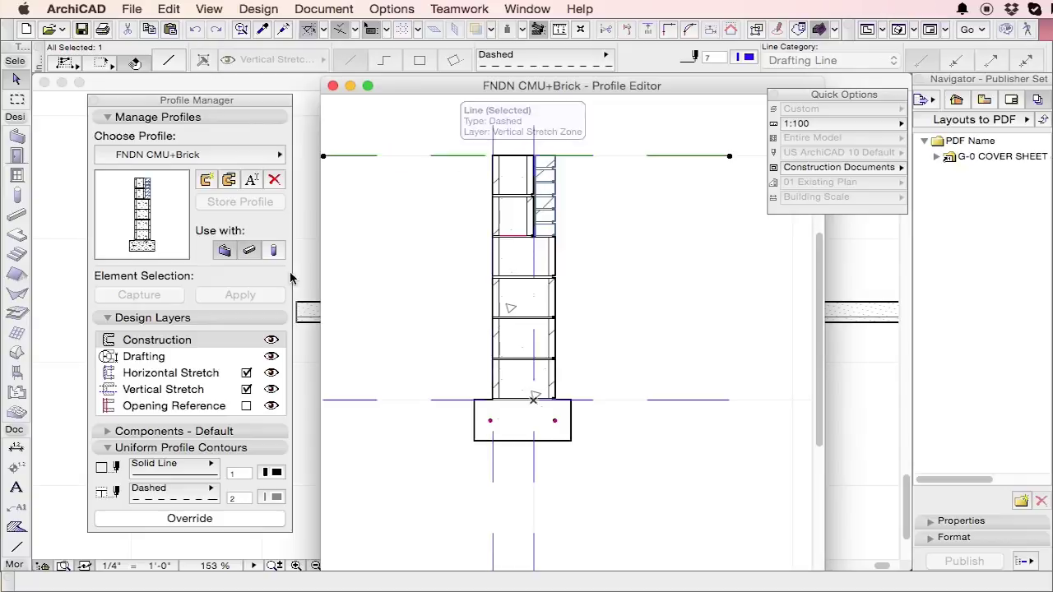
left_click(245, 394)
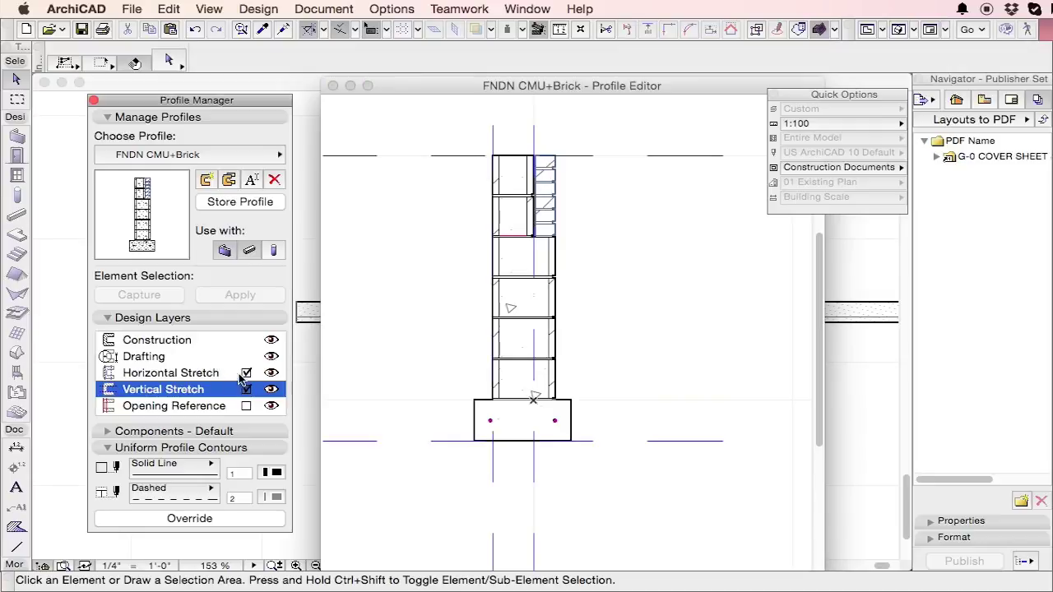
left_click(245, 374)
left_click(243, 374)
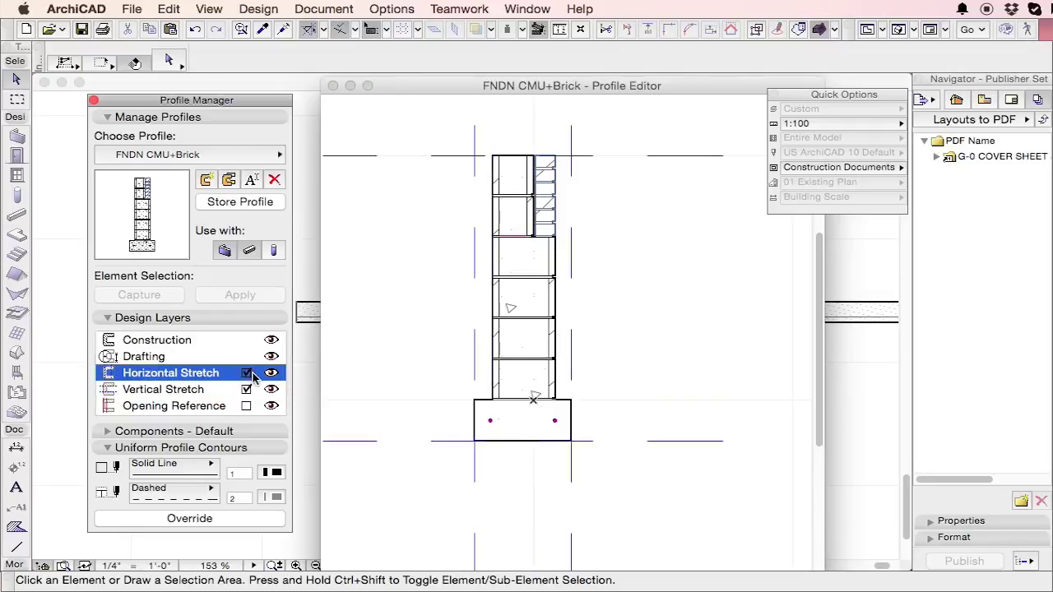
left_click(247, 375)
left_click(248, 375)
key("super+w")
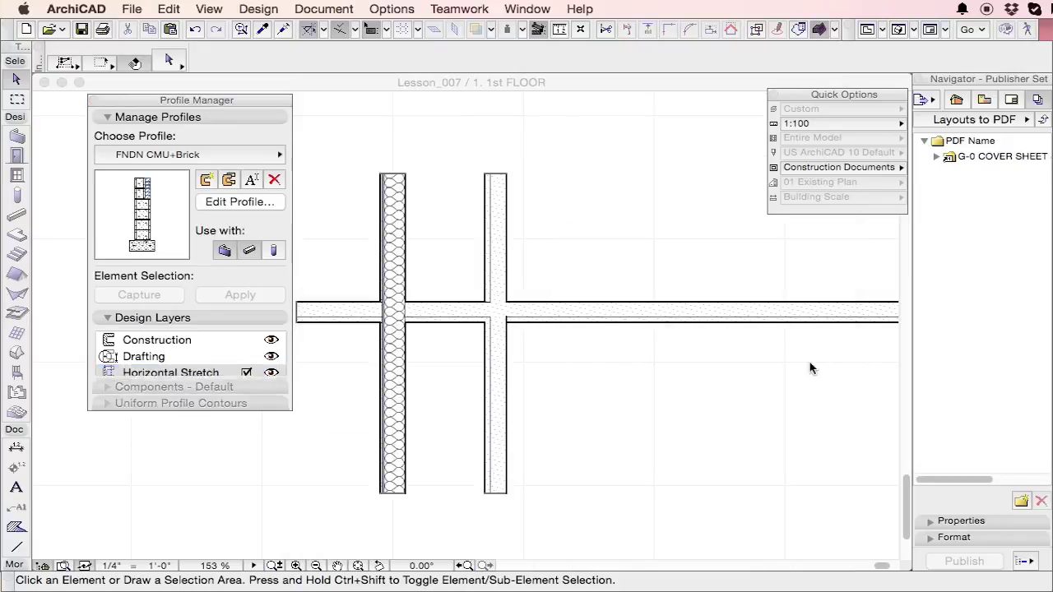
Set the Wall tool to the complex profile structure and assign it the FNDN CMU+Brick profile.
key("w")
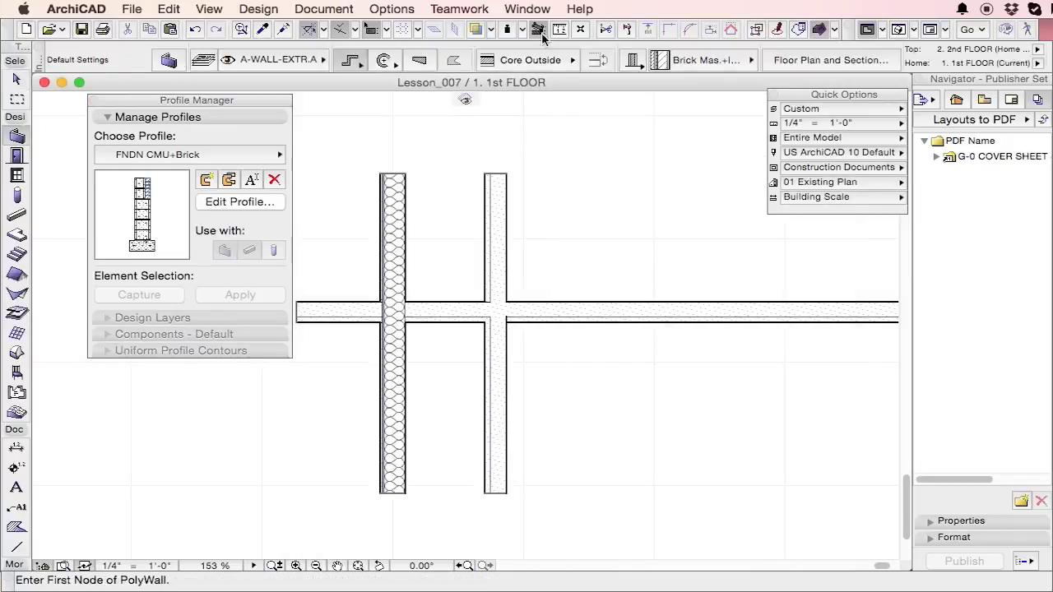
left_click(635, 61)
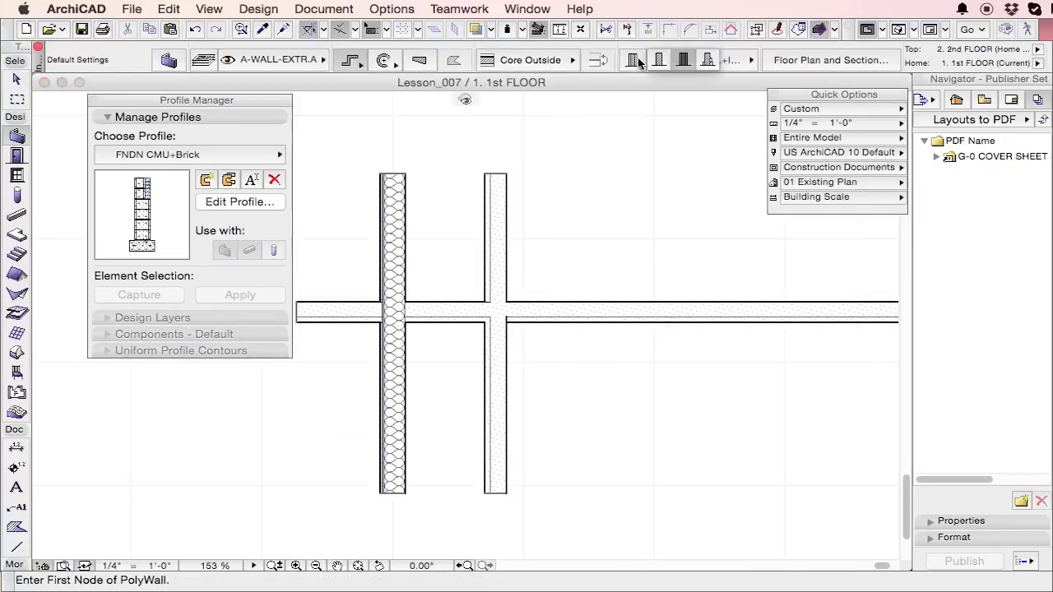
left_click(707, 63)
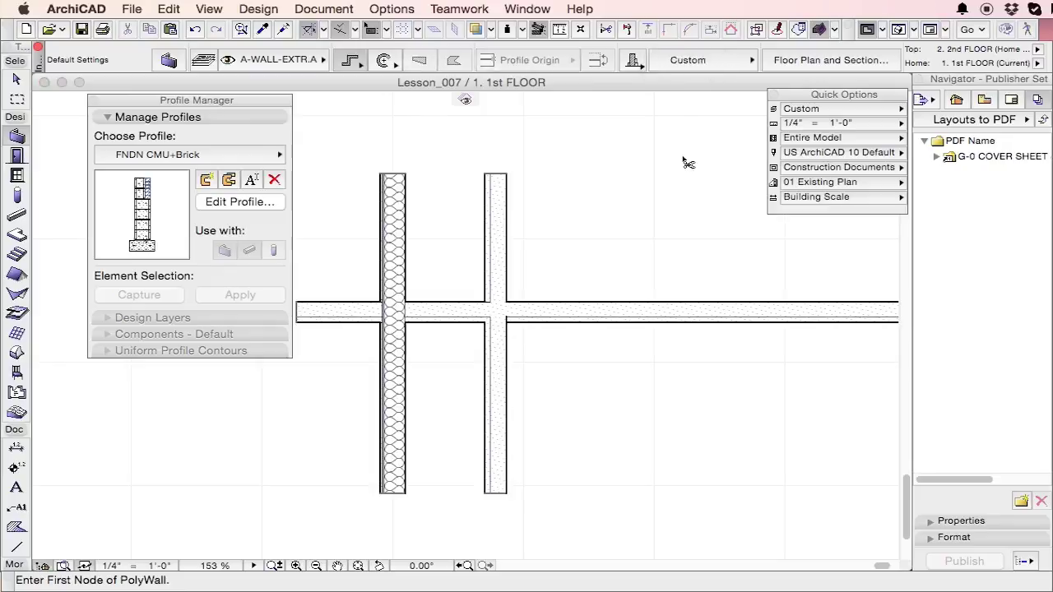
key("super+t")
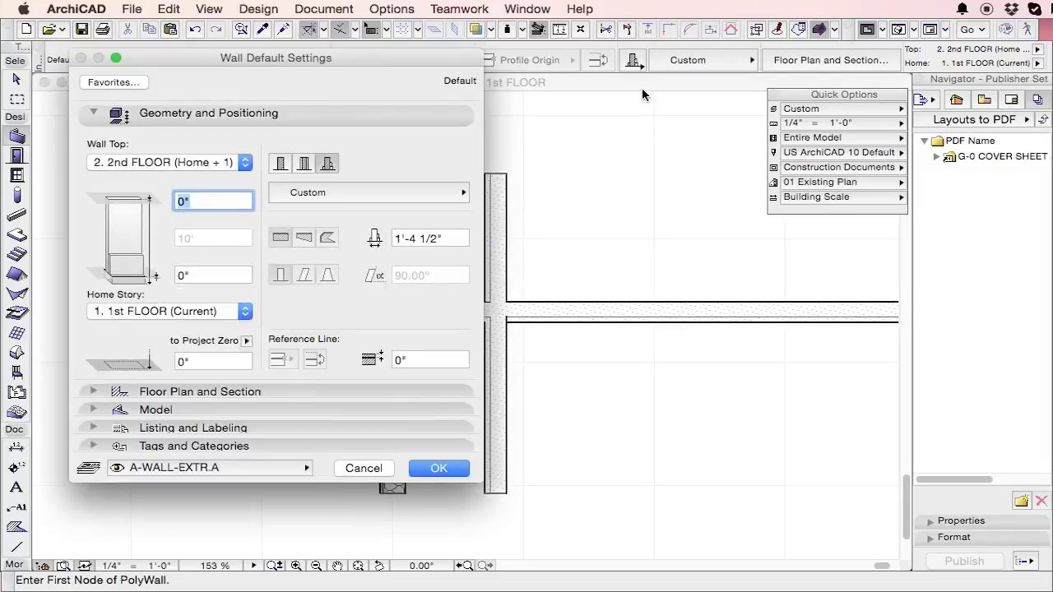
key("Escape")
left_click(684, 65)
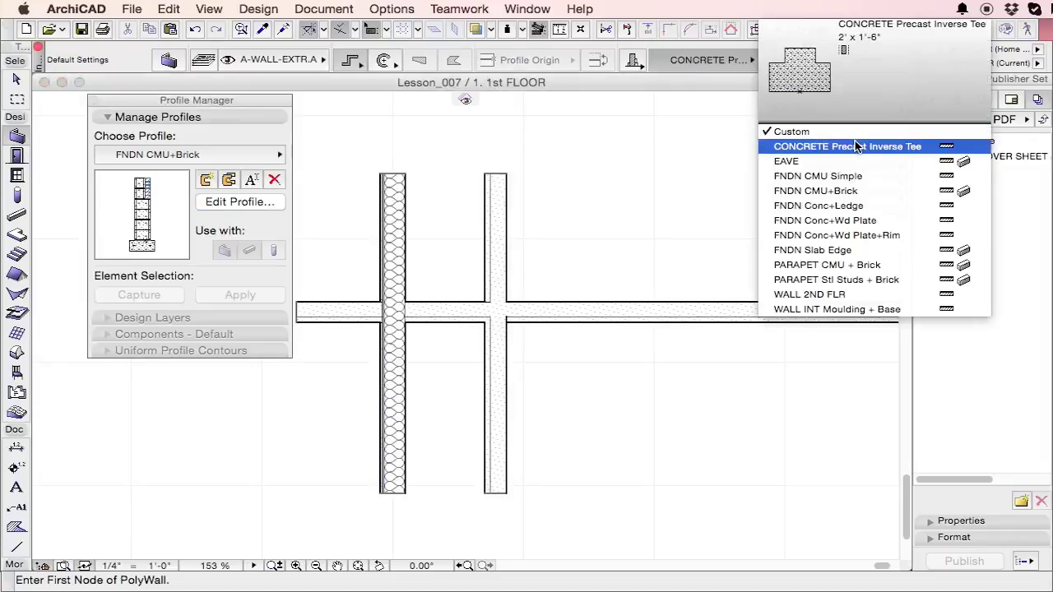
left_click(865, 190)
Draw a horizontal wall with the FNDN CMU+Brick profile below the existing crossing walls and leave the Wall tool.
scroll(620, 206, "down", 6)
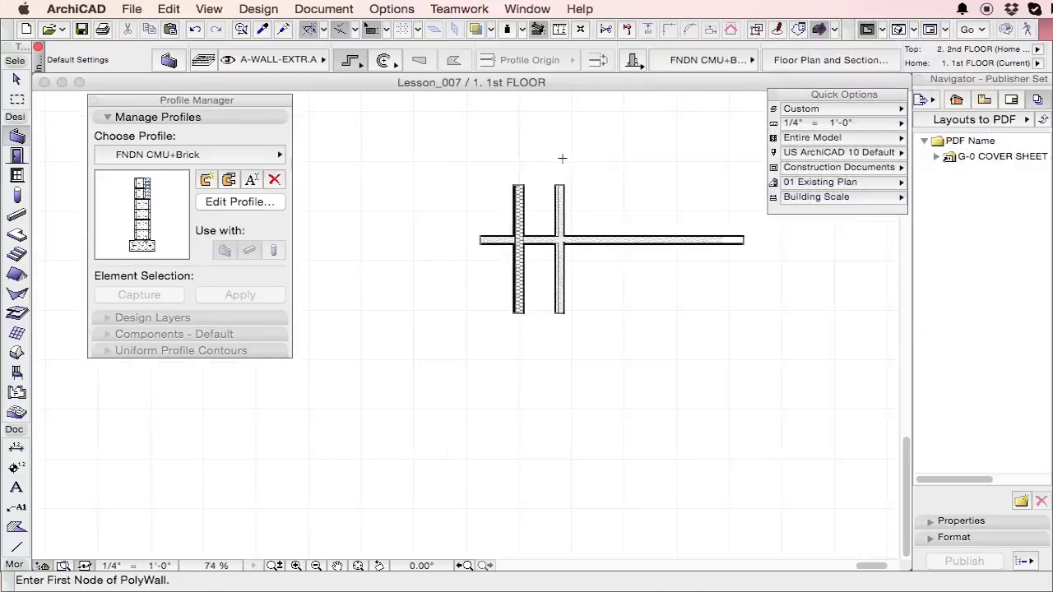
left_click(428, 370)
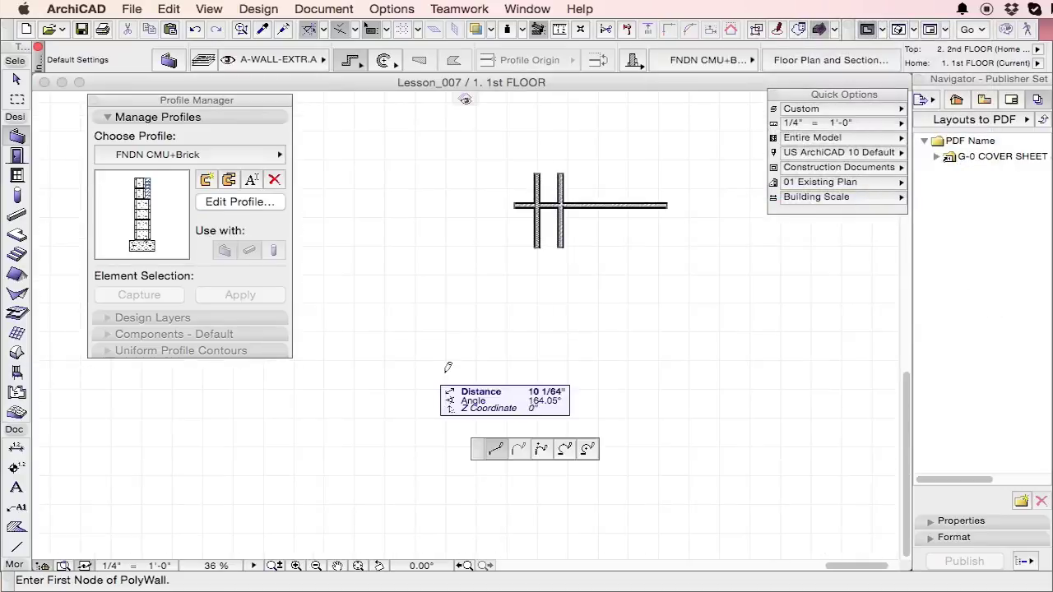
double_click(711, 370)
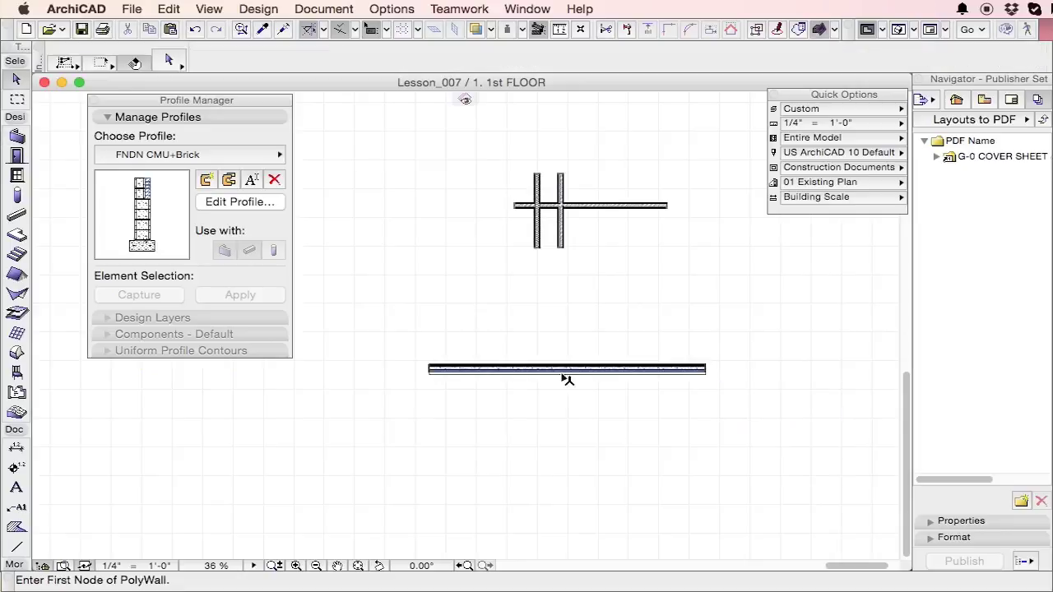
scroll(394, 368, "up", 10)
key("Escape")
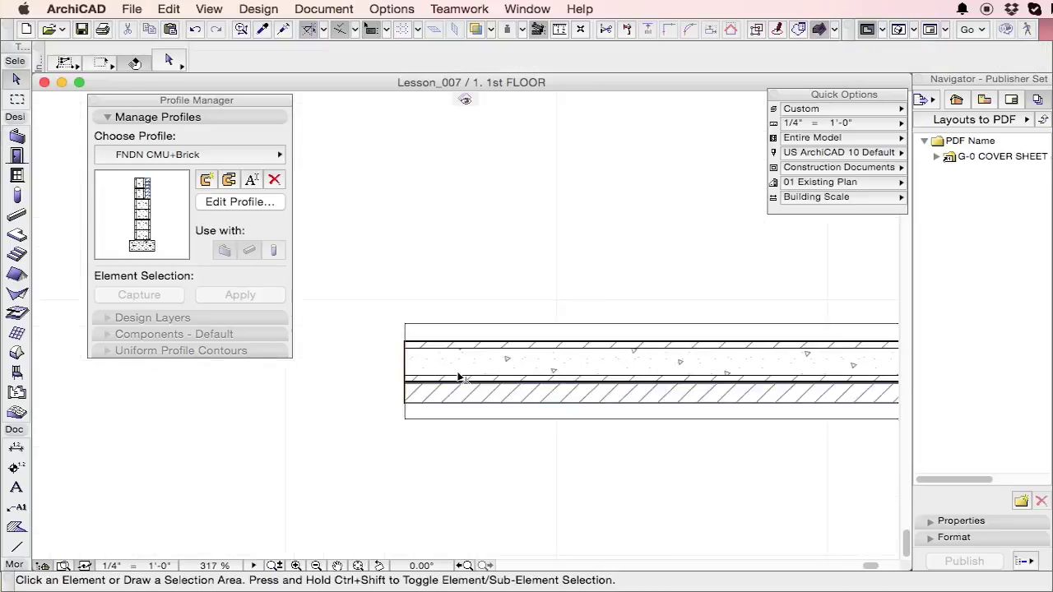
Select the new FNDN CMU+Brick wall on the floor plan and show only this selection in 3D.
scroll(417, 371, "up", 5)
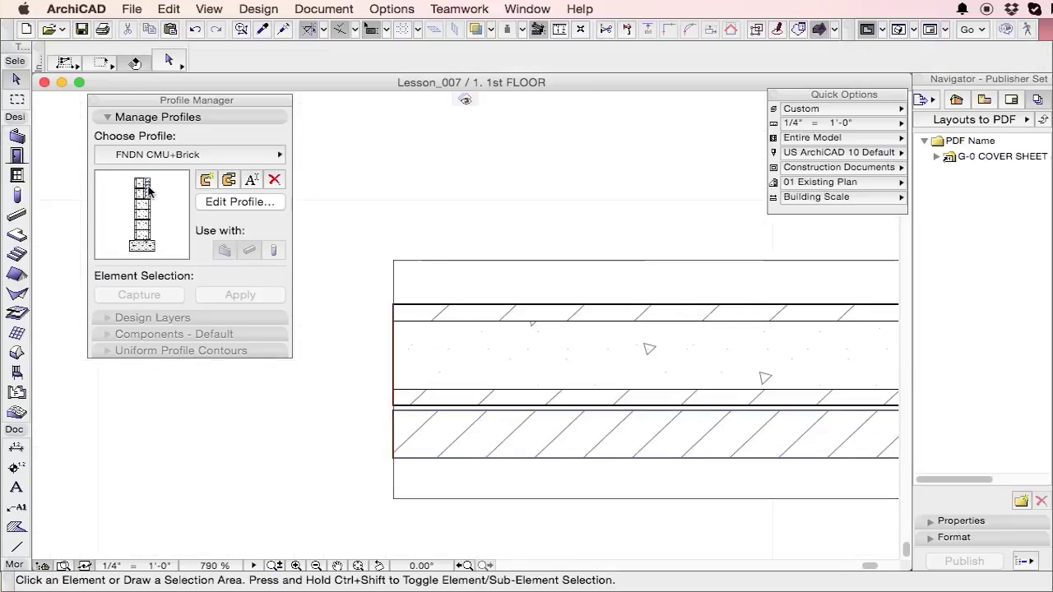
left_click(447, 371)
scroll(420, 320, "down", 4)
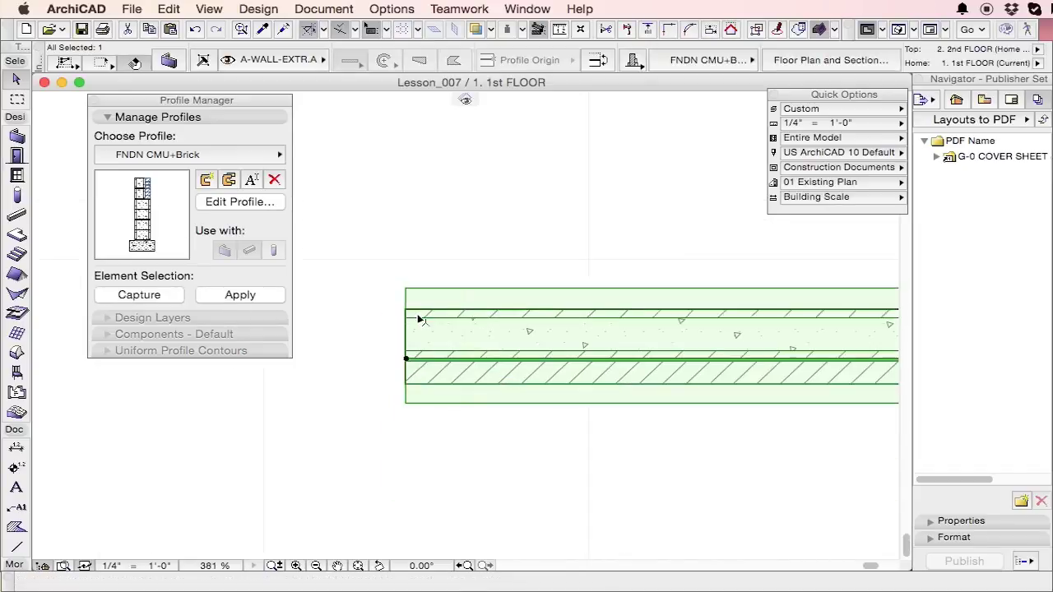
key("F5")
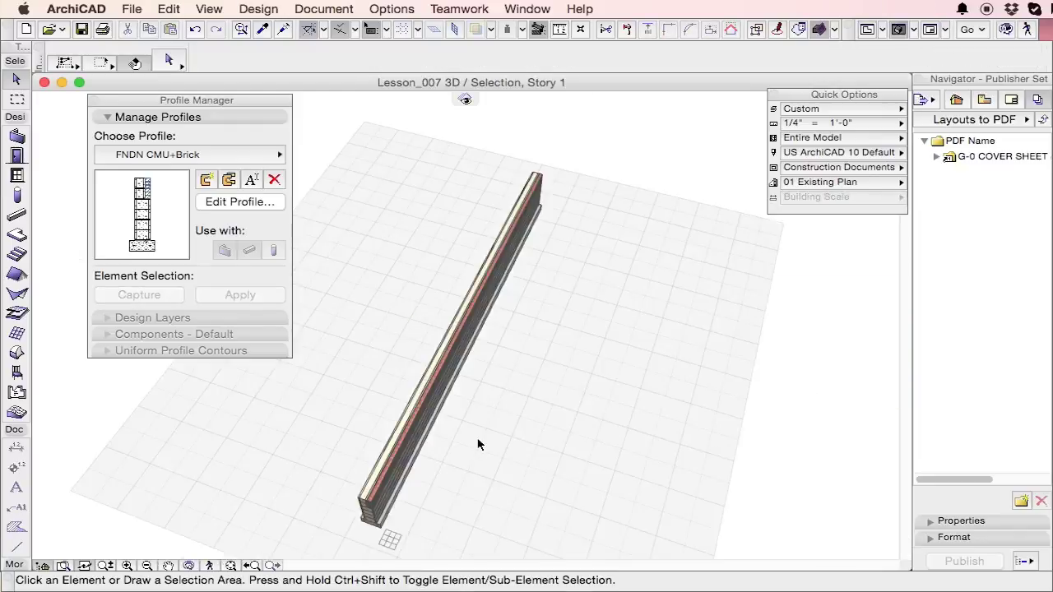
Orbit around the wall in 3D to examine its end section with footing, block courses and brick veneer.
key("o")
left_click_drag(518, 543, 333, 431)
scroll(333, 432, "up", 8)
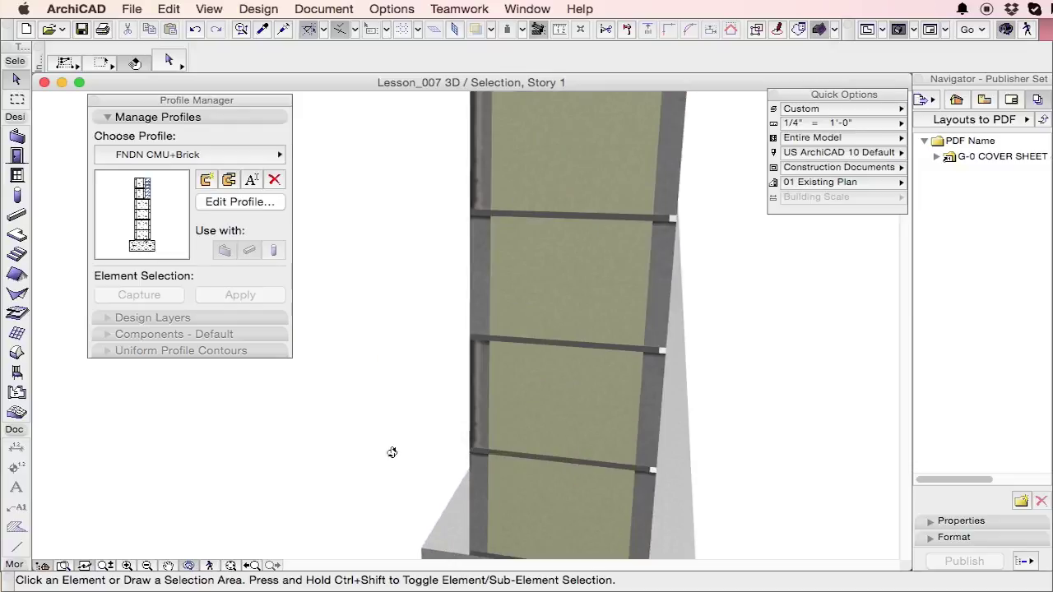
left_click_drag(464, 410, 428, 413)
middle_click_drag(550, 312, 385, 358, "shift")
left_click_drag(385, 359, 361, 359)
scroll(704, 333, "down", 5)
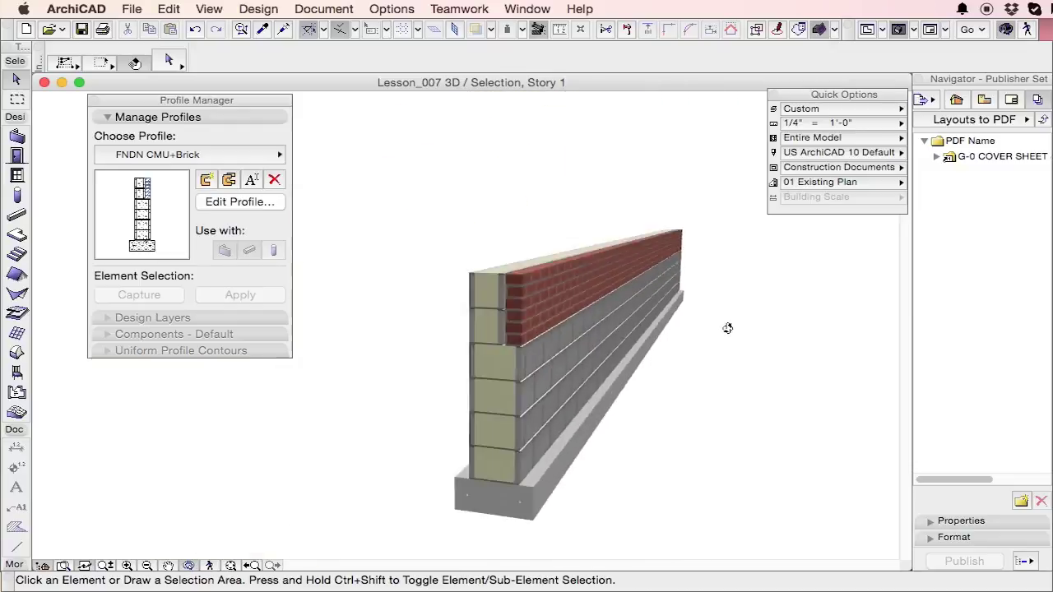
left_click_drag(503, 393, 467, 463)
middle_click_drag(472, 460, 537, 383)
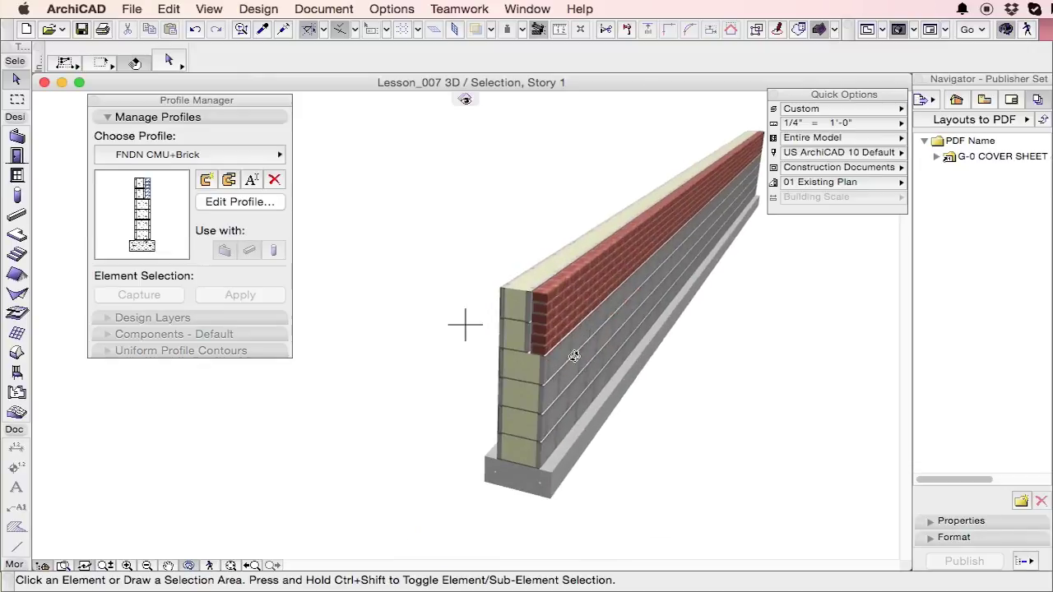
scroll(516, 428, "up", 5)
middle_click_drag(525, 446, 591, 327, "shift")
Select the wall and stretch its top upward to a height of about 12'-10".
left_click(541, 262)
scroll(560, 202, "down", 3)
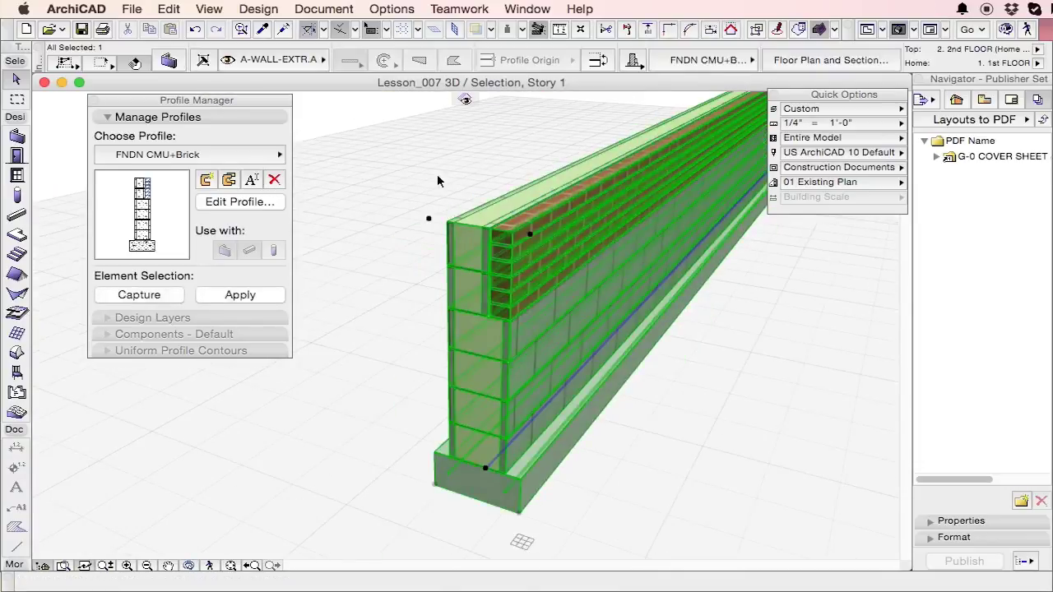
scroll(551, 244, "down", 1)
scroll(481, 66, "down", 3)
scroll(481, 66, "right", 5)
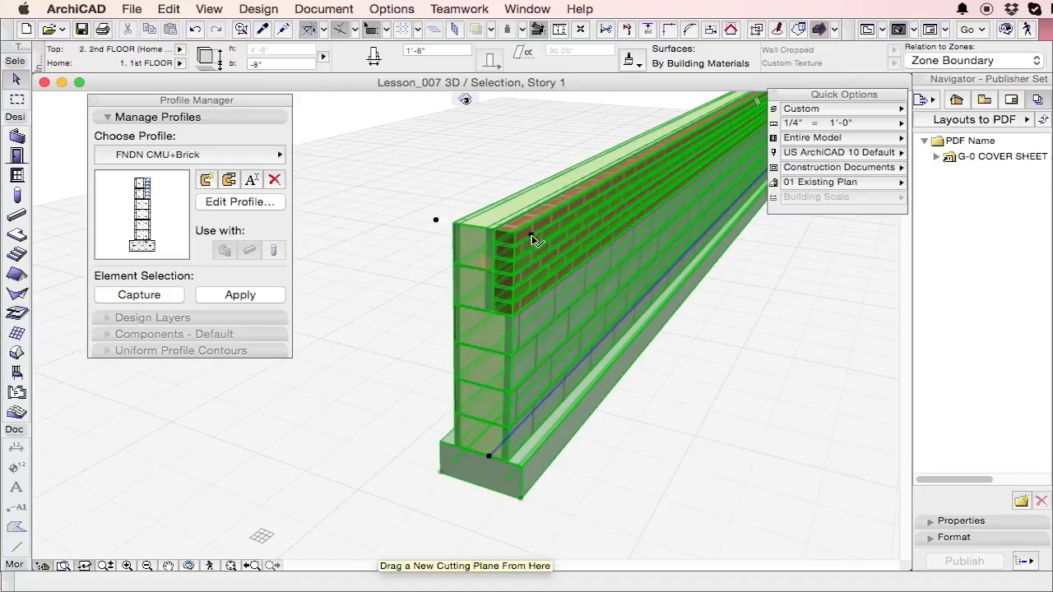
left_click(533, 240)
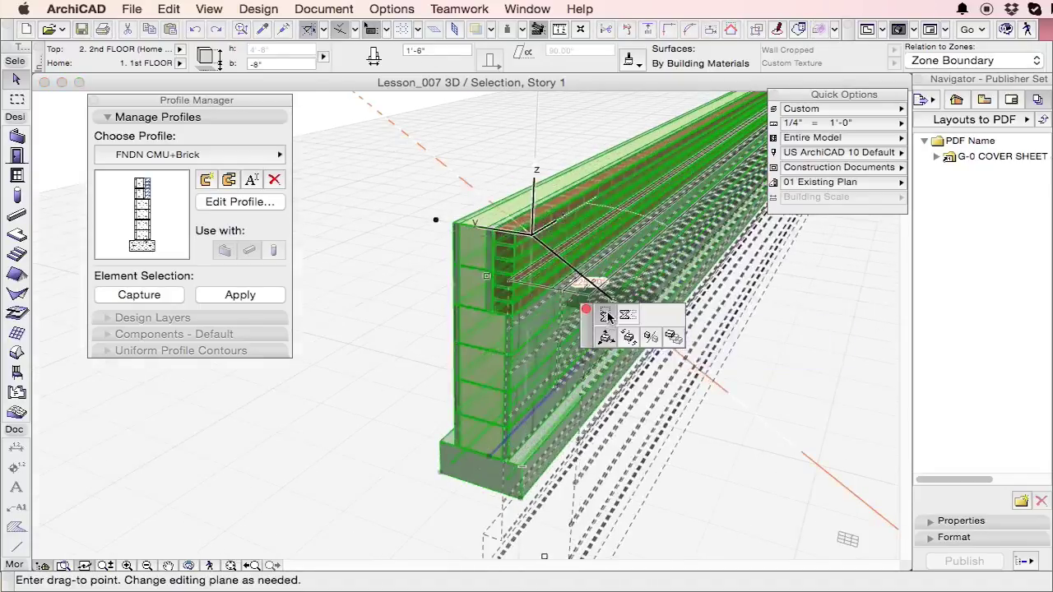
left_click(605, 314)
scroll(451, 281, "down", 5)
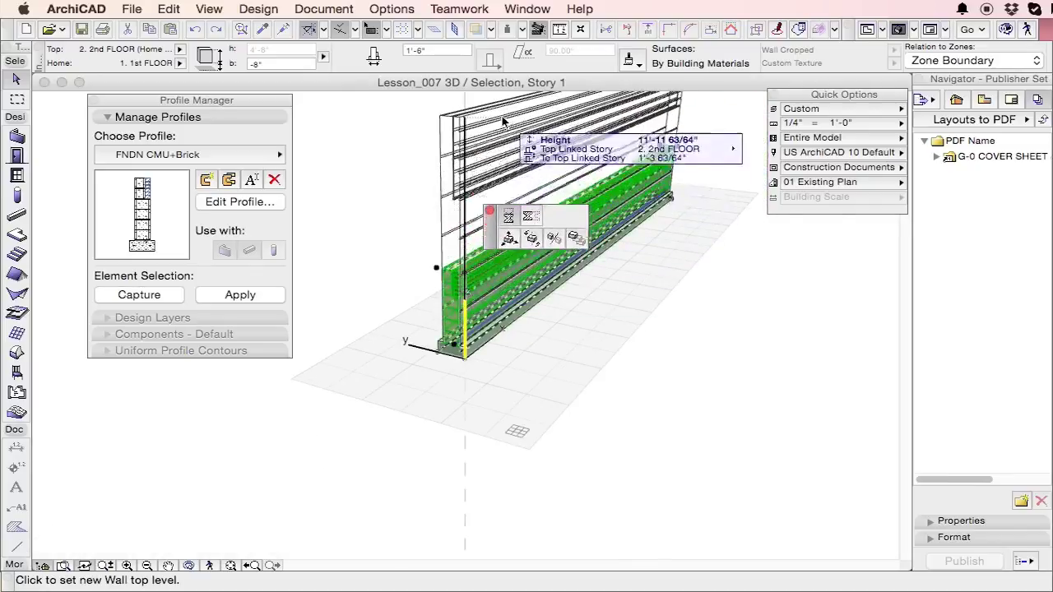
left_click(507, 110)
middle_click_drag(500, 134, 492, 188)
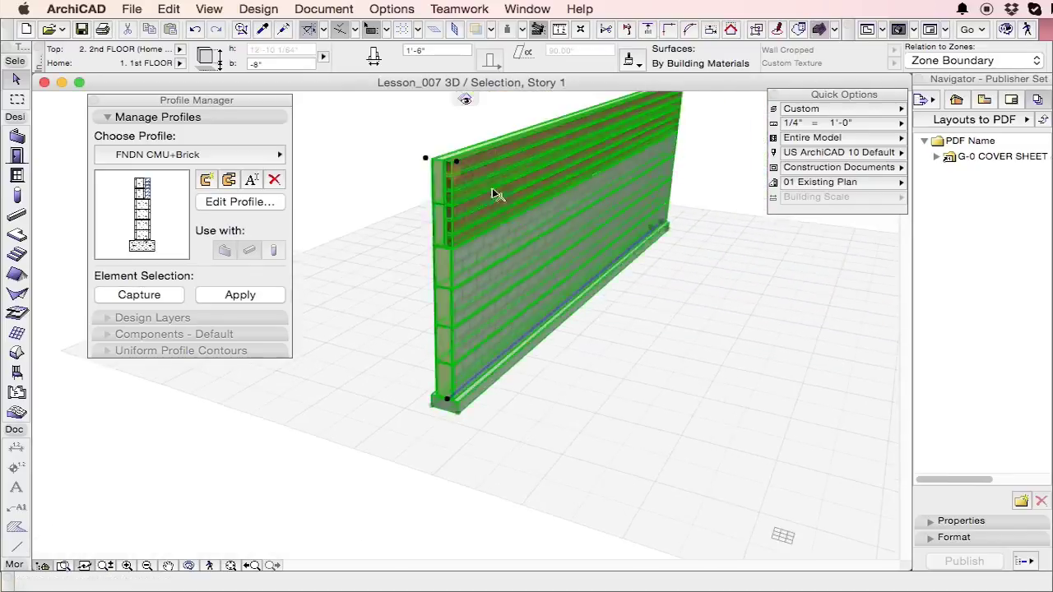
Stretch the wall's top back down to a height of about 6'-9".
scroll(435, 182, "up", 5)
left_click(494, 153)
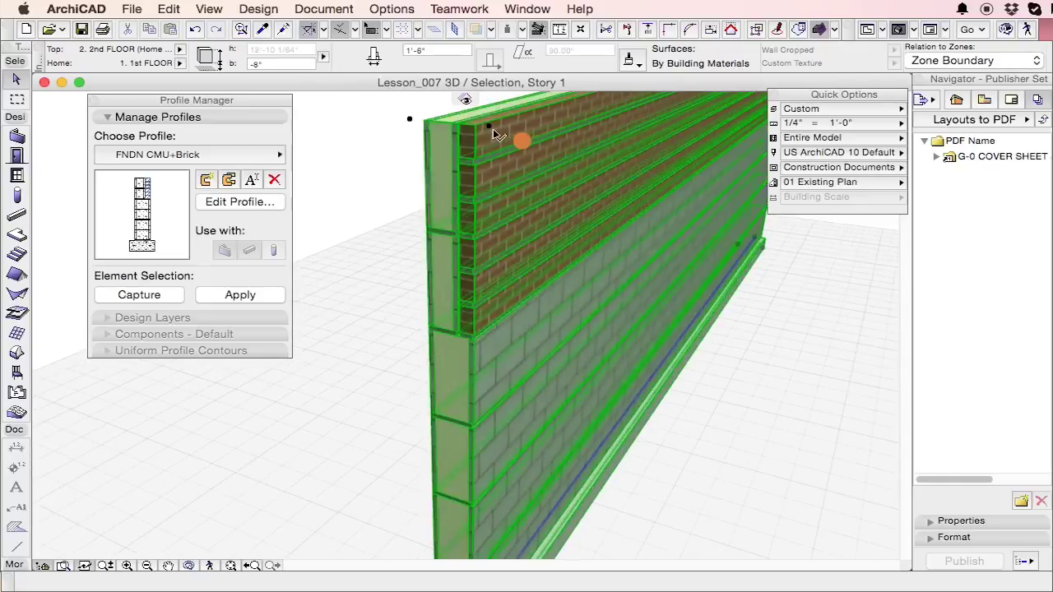
left_click(499, 133)
left_click(503, 177)
left_click(518, 372)
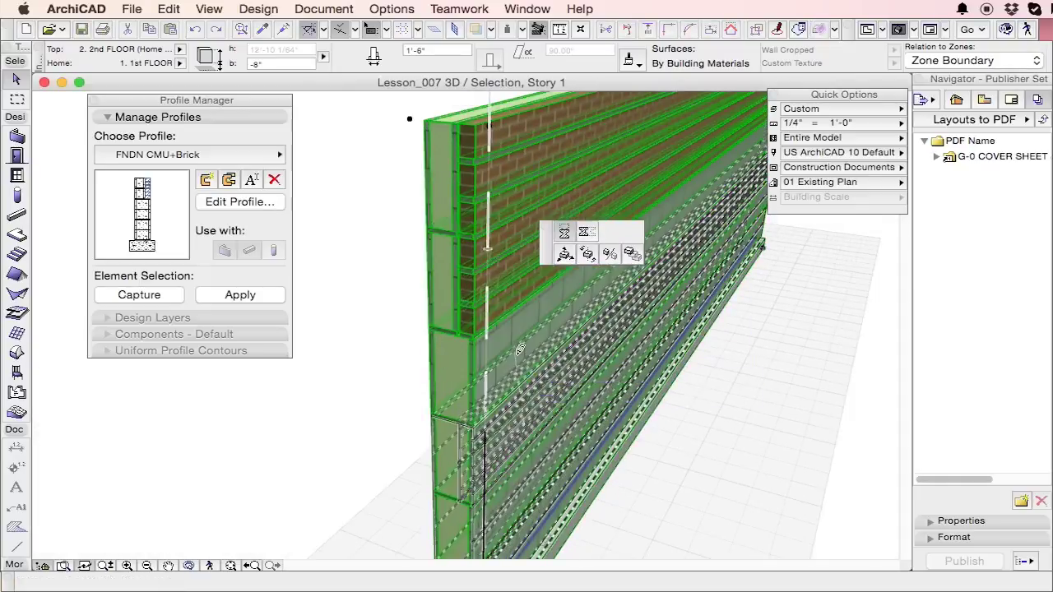
middle_click_drag(513, 446, 523, 300)
Stretch the wall's top far upward, to many times its original height.
left_click(503, 280)
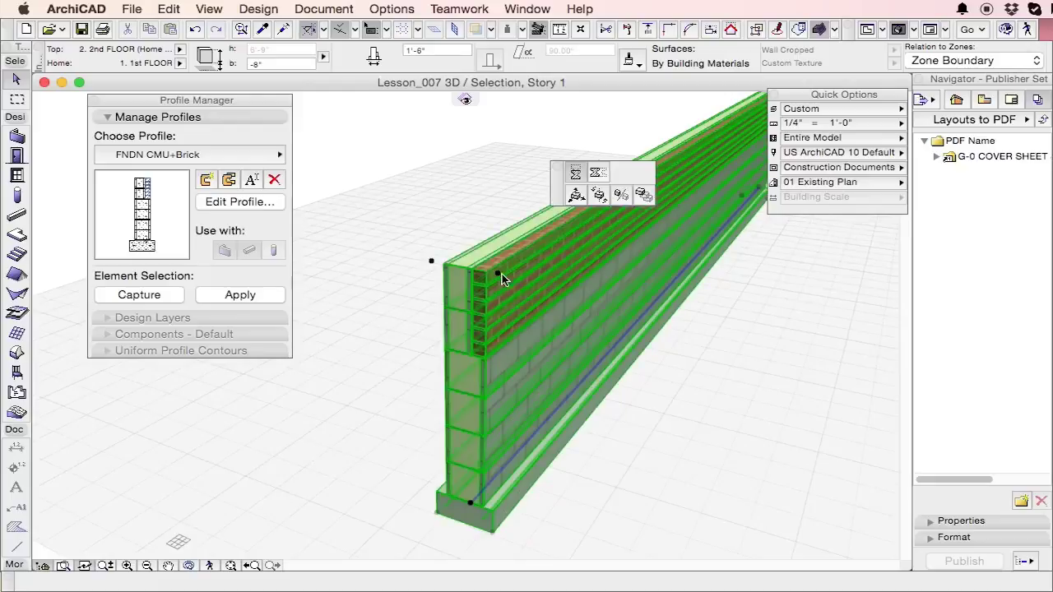
left_click(579, 191)
scroll(483, 344, "down", 2)
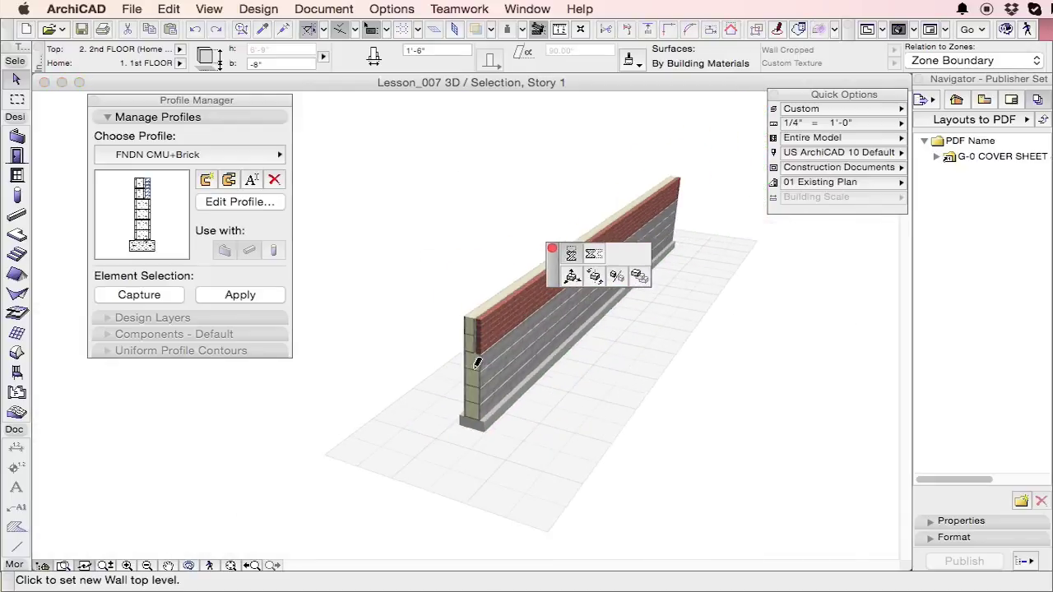
scroll(510, 411, "up", 3)
scroll(510, 409, "down", 5)
scroll(560, 387, "down", 3)
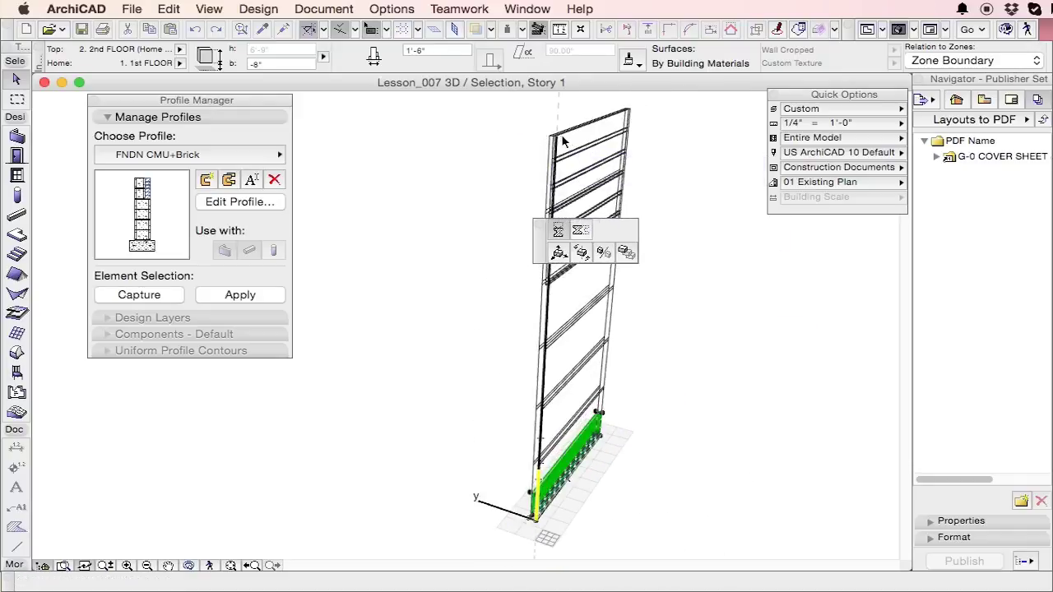
left_click(564, 141)
Deselect the wall and examine how its bricks, mortar joints and blocks are distorted along the stretched height.
scroll(567, 161, "up", 3)
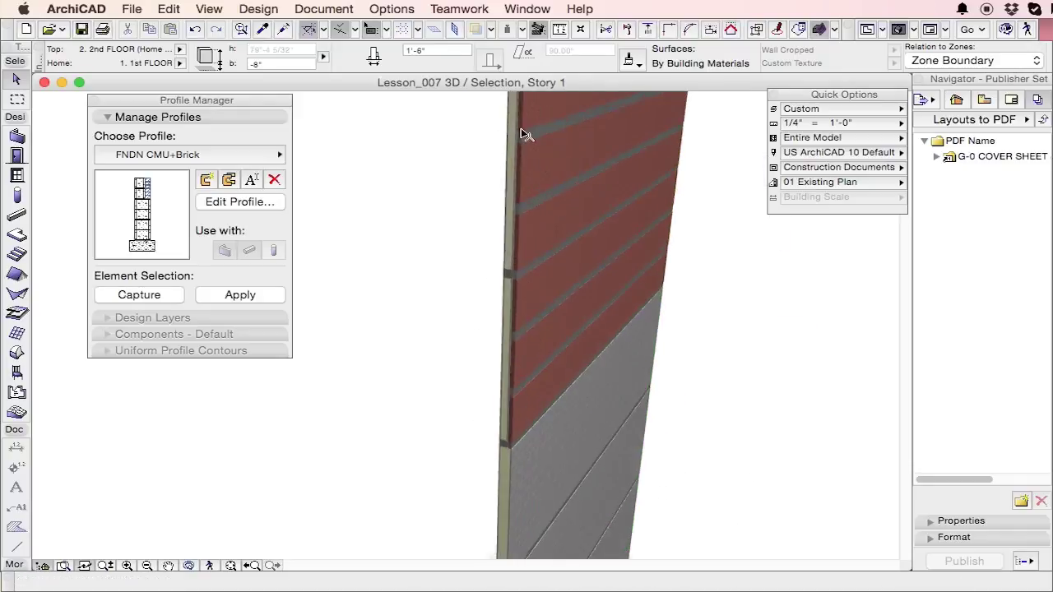
key("Escape")
scroll(540, 140, "up", 3)
scroll(543, 144, "up", 1)
left_click_drag(540, 148, 543, 214)
key("Escape")
middle_click_drag(508, 108, 531, 255)
scroll(536, 257, "up", 2)
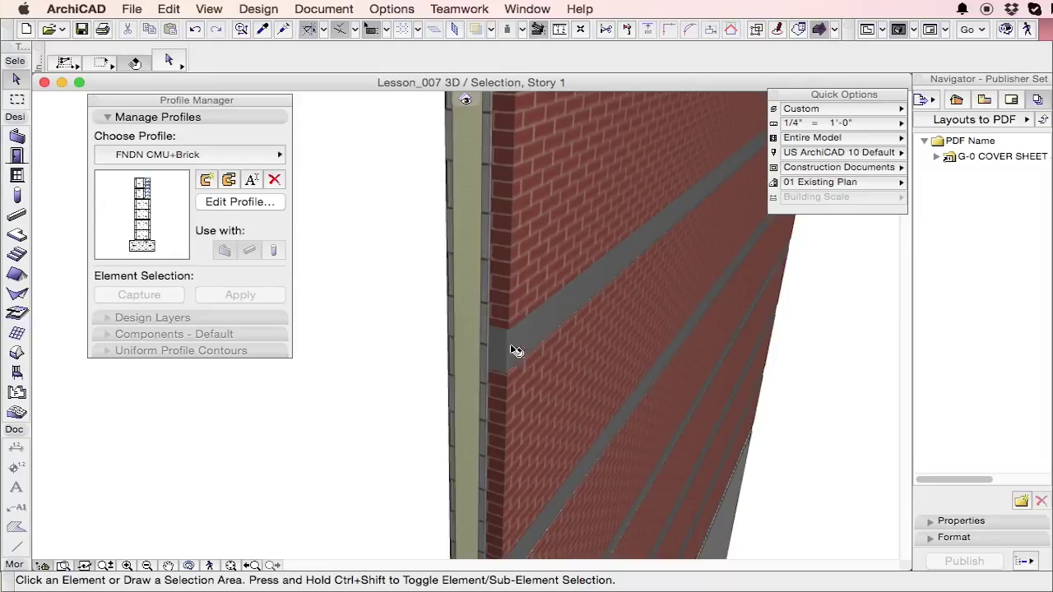
scroll(510, 281, "down", 2)
middle_click_drag(529, 315, 522, 167, "shift")
scroll(568, 165, "down", 1)
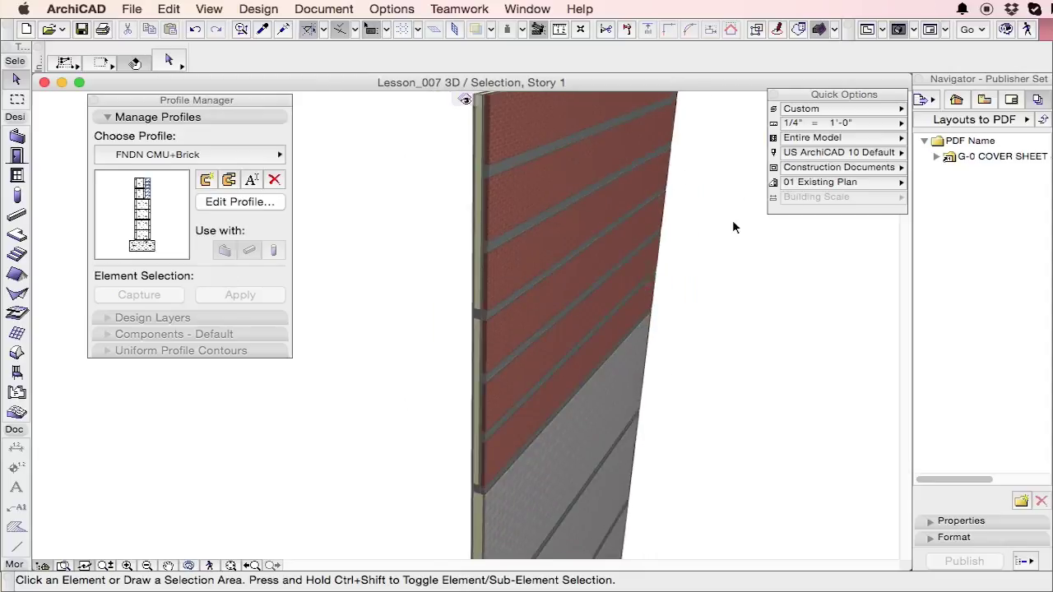
scroll(649, 248, "down", 5)
scroll(606, 383, "up", 3)
Select the very tall wall and lower its top to a height of about 14'-5".
left_click(578, 246)
scroll(627, 66, "down", 3)
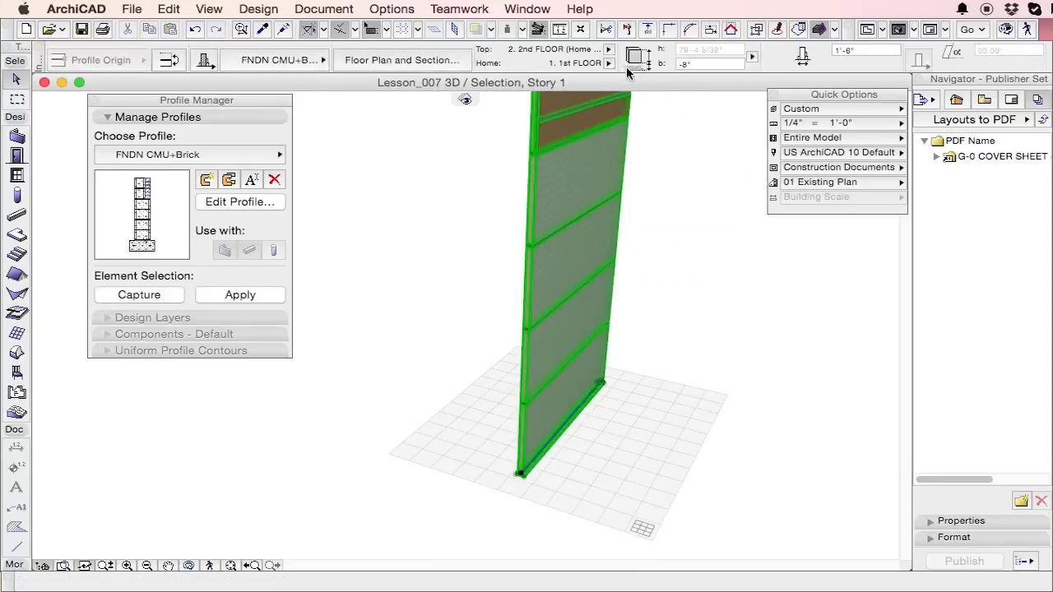
scroll(465, 369, "down", 3)
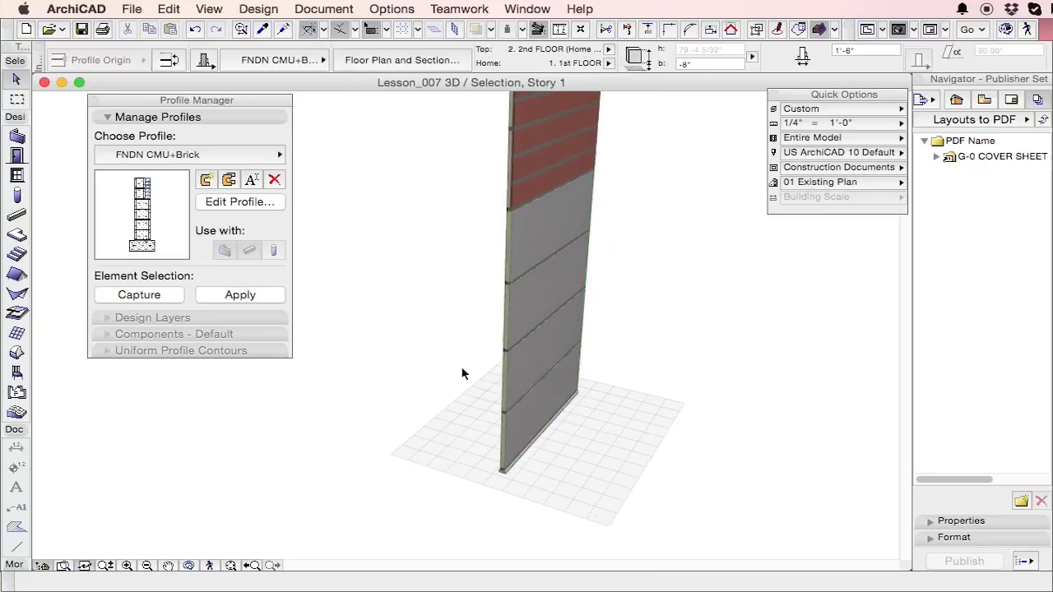
left_click(509, 128)
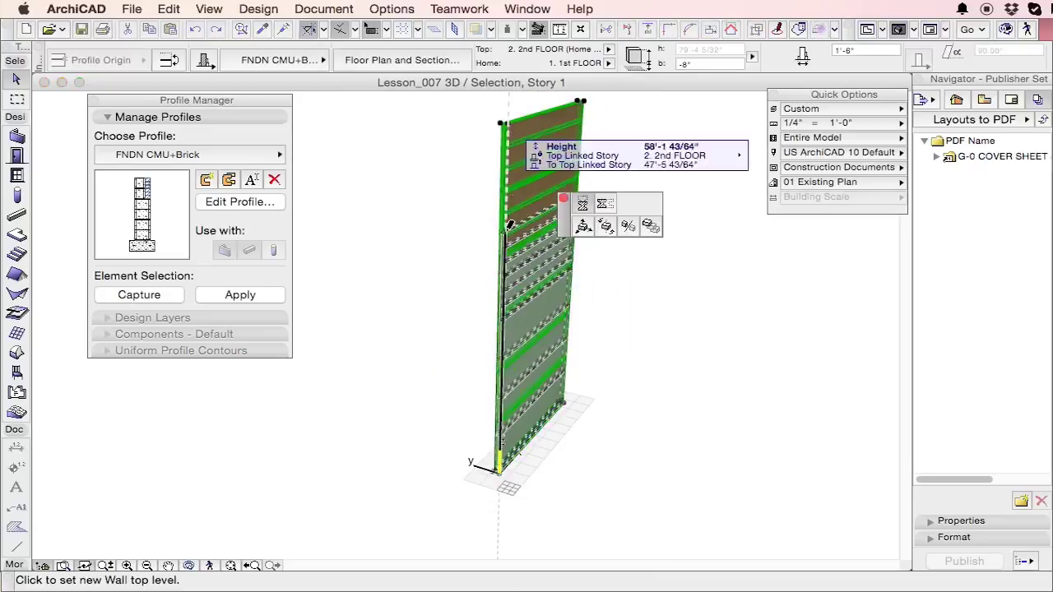
left_click(504, 413)
scroll(503, 415, "up", 5)
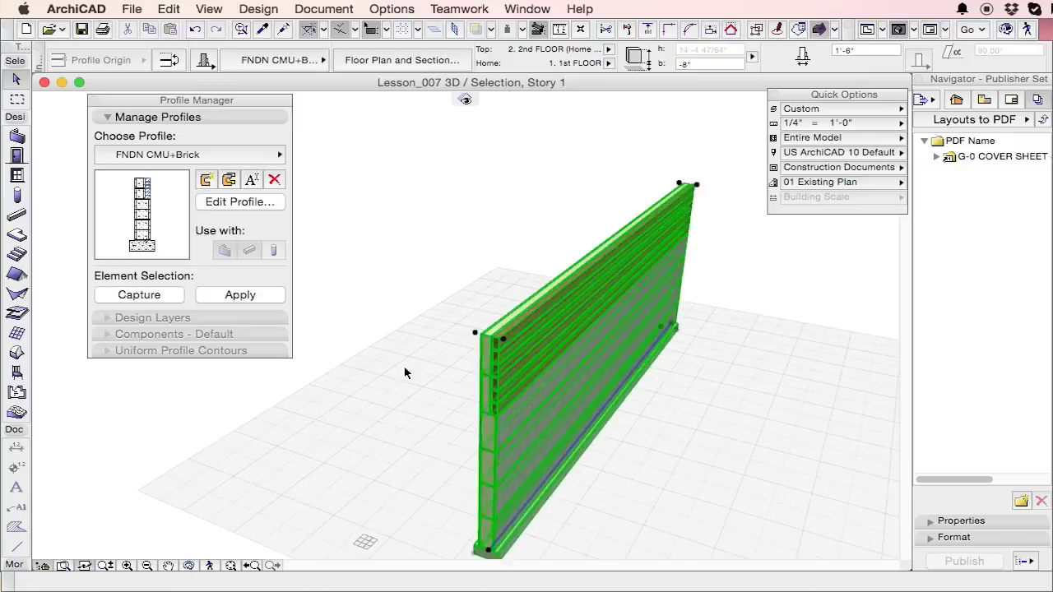
Open the FNDN CMU+Brick profile for editing and move the upper vertical stretch line 1'-4" down to the brick veneer's underside.
left_click(179, 194)
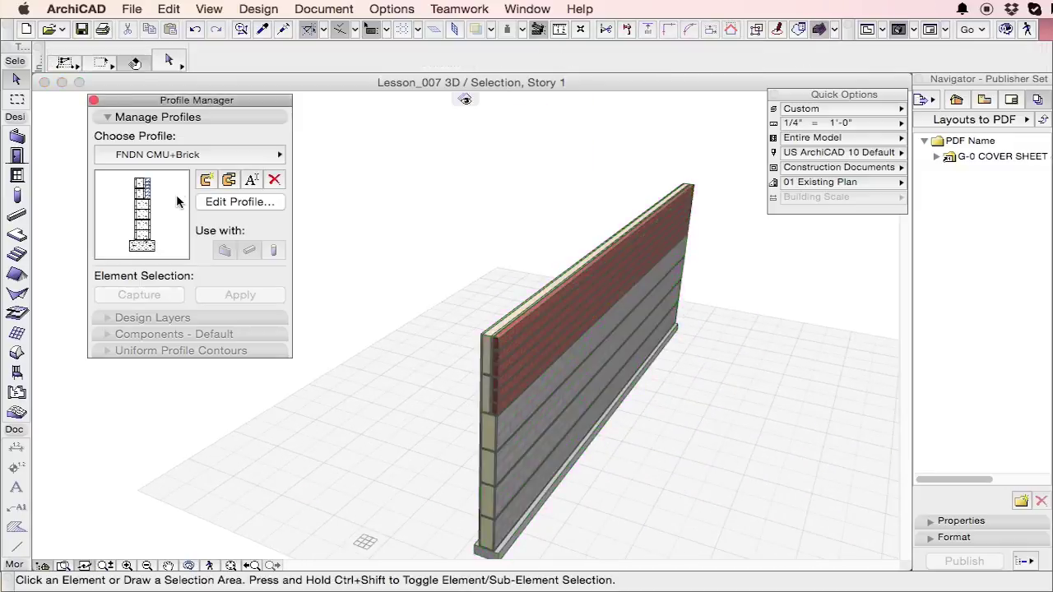
left_click(234, 202)
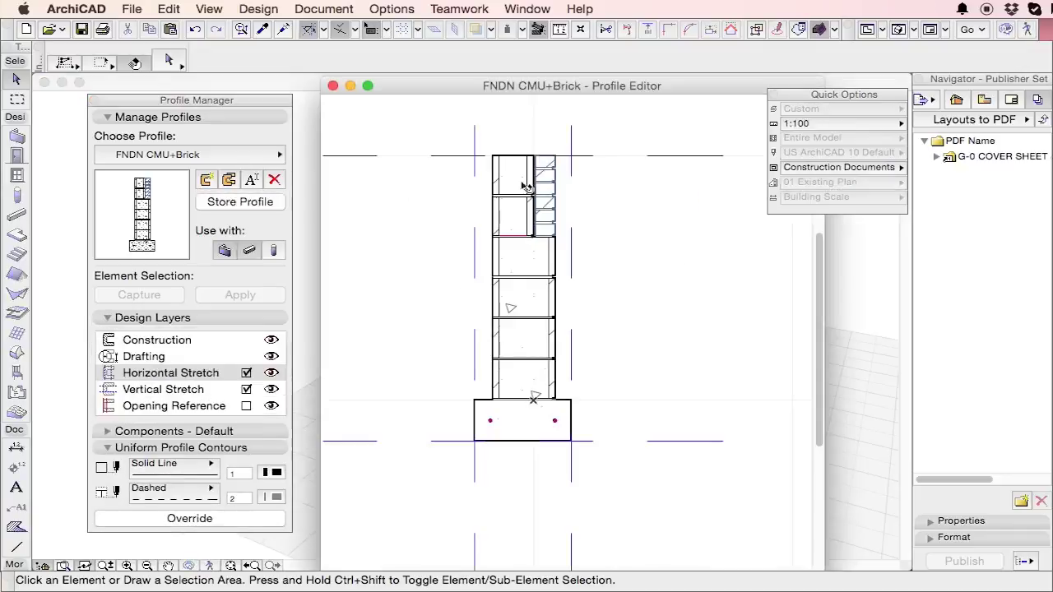
left_click(452, 157)
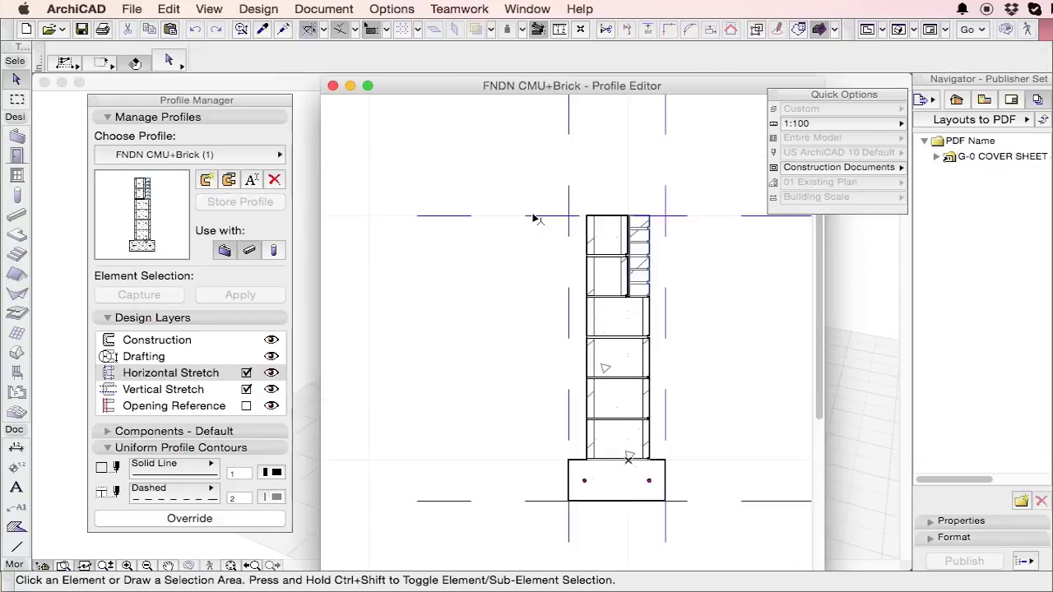
left_click_drag(533, 218, 650, 312)
scroll(650, 312, "up", 5)
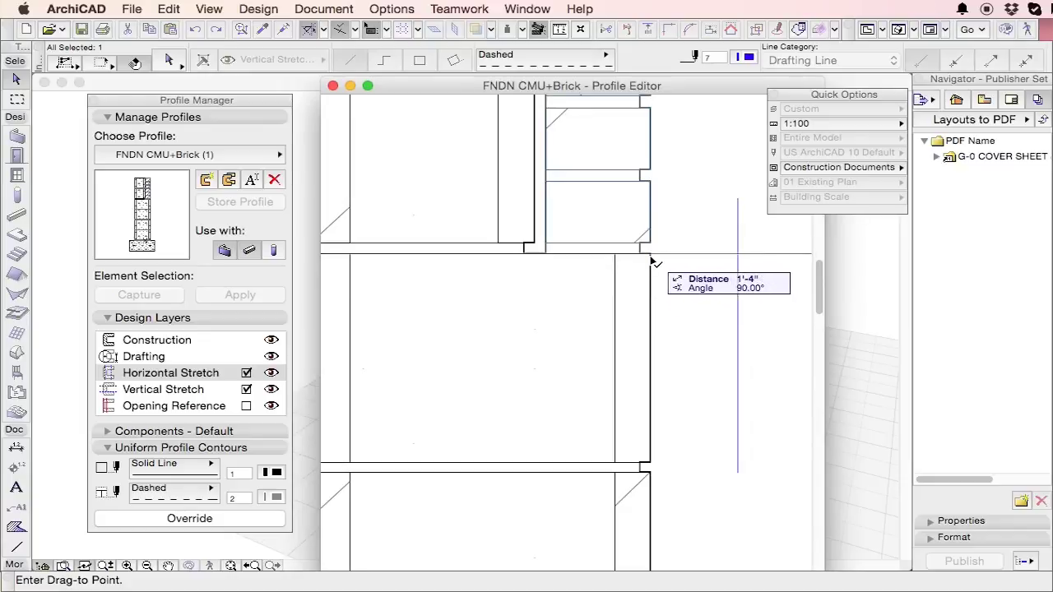
left_click(655, 258)
scroll(655, 260, "down", 8)
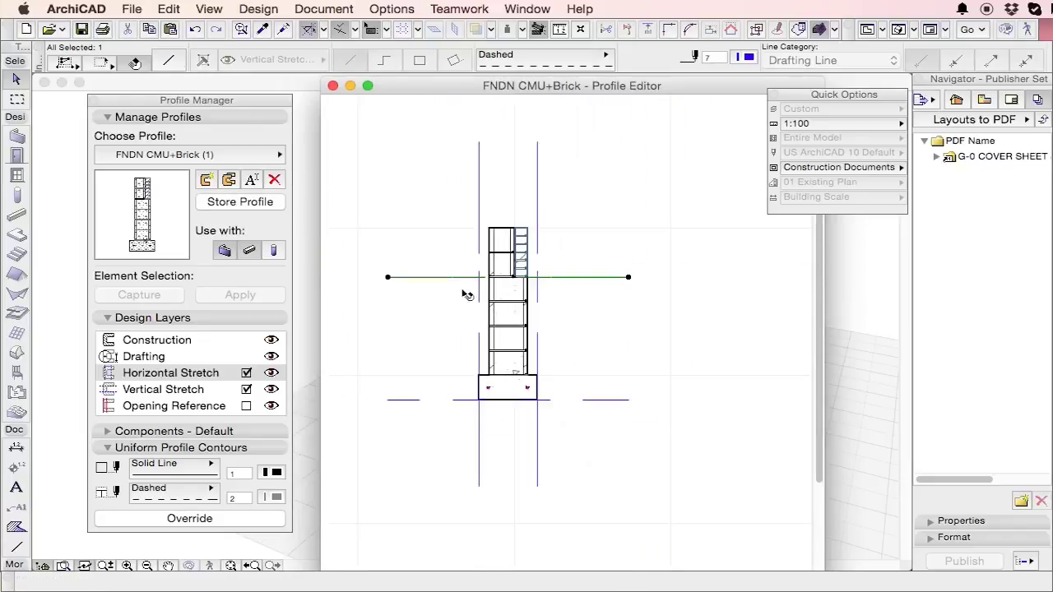
Move the lower vertical stretch line up from the footing's underside to the top of the footing.
scroll(448, 329, "up", 2)
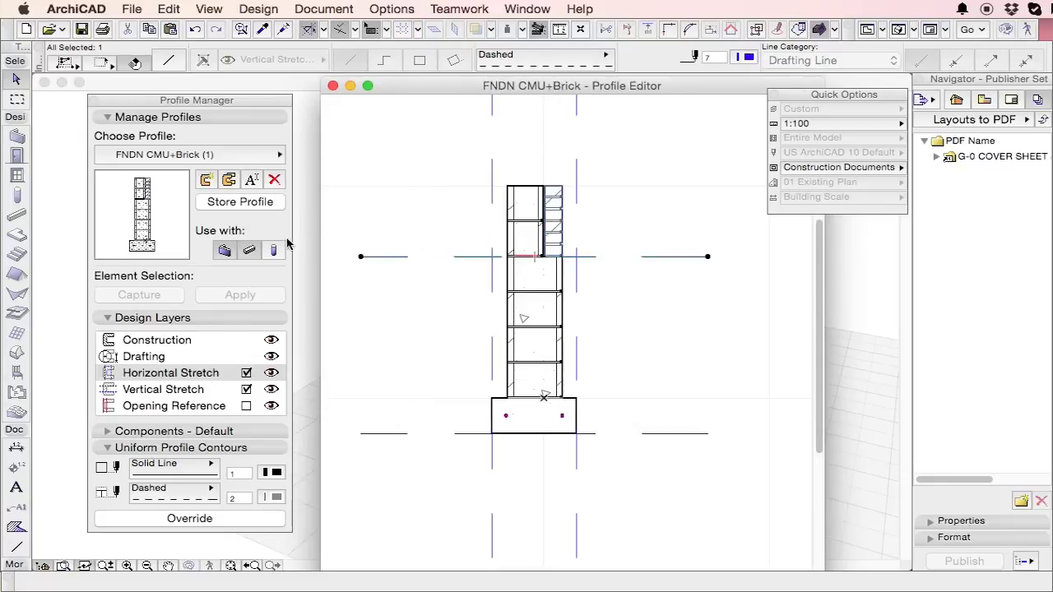
left_click(474, 436)
scroll(493, 424, "up", 4)
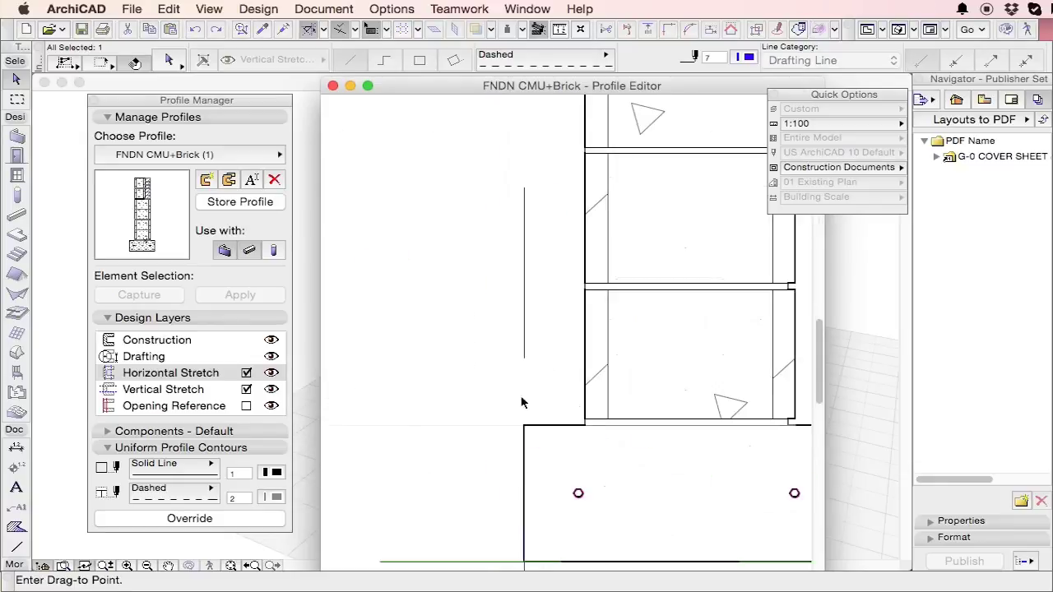
left_click(586, 428)
scroll(507, 516, "down", 3)
scroll(566, 193, "up", 4)
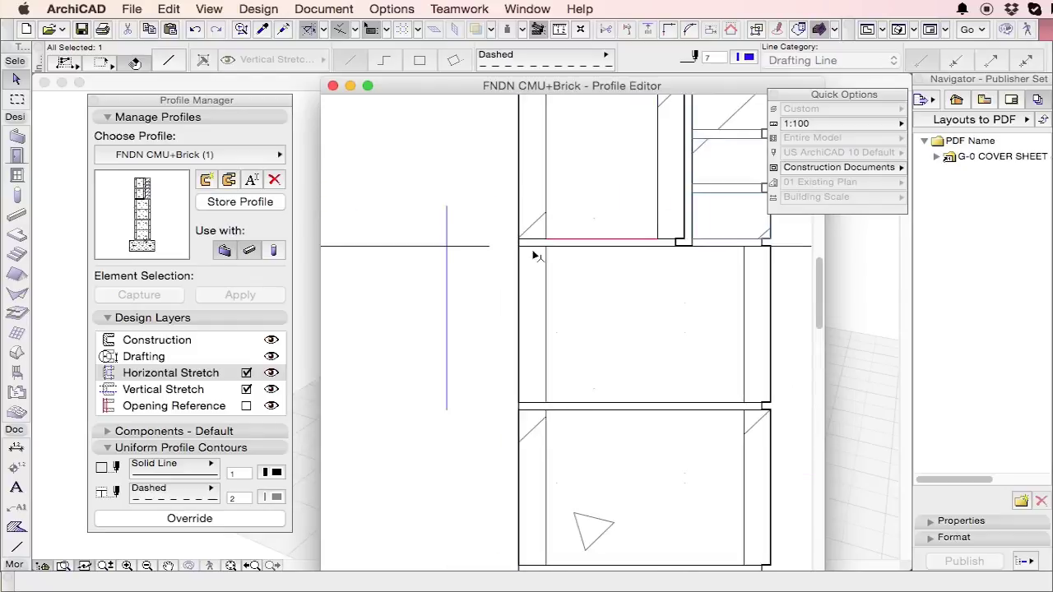
Move both horizontal stretch lines inward onto the wall's outer faces, shifting the brick-side line by 3".
scroll(598, 236, "down", 3)
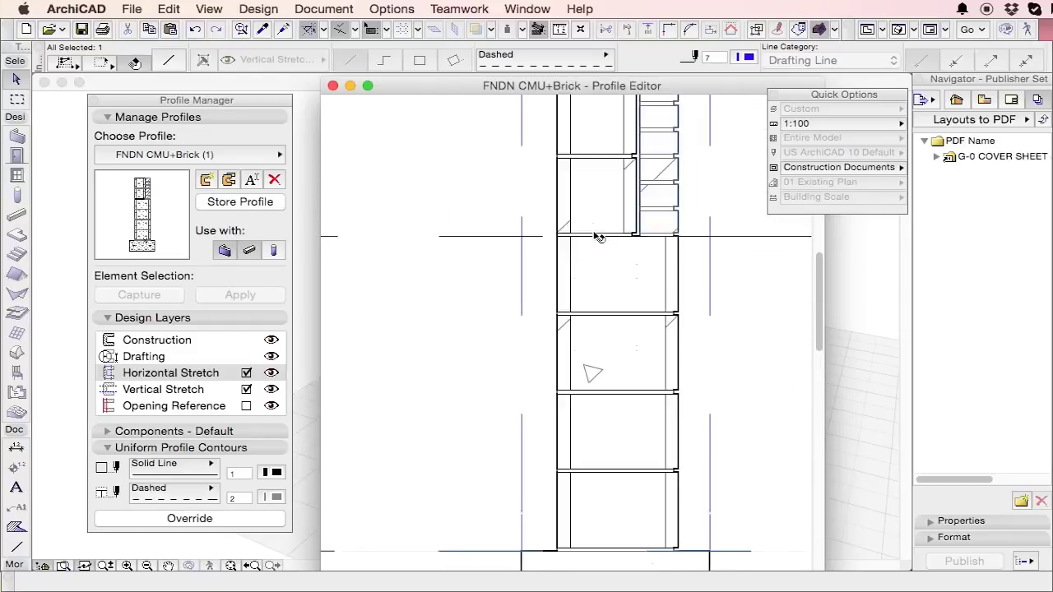
left_click(526, 290)
left_click(559, 313)
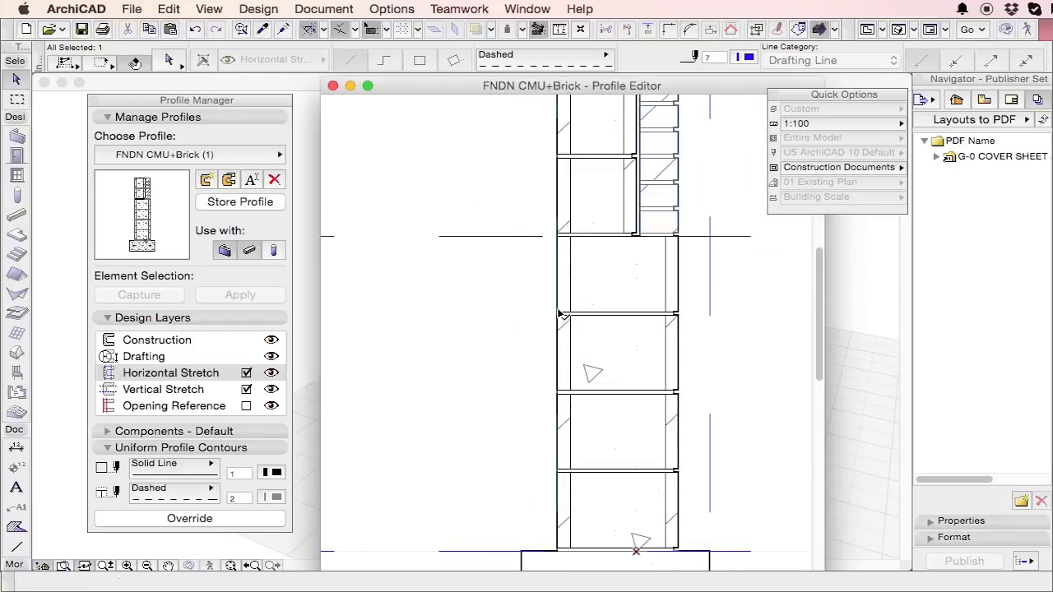
left_click(710, 305)
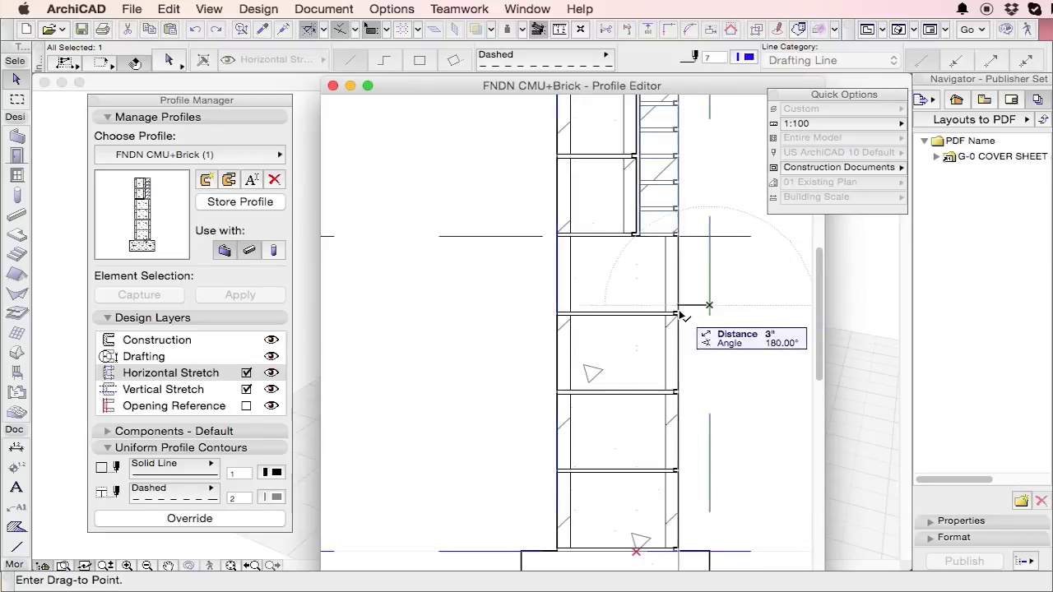
left_click(678, 308)
key("Escape")
scroll(514, 335, "down", 1)
scroll(518, 339, "down", 2)
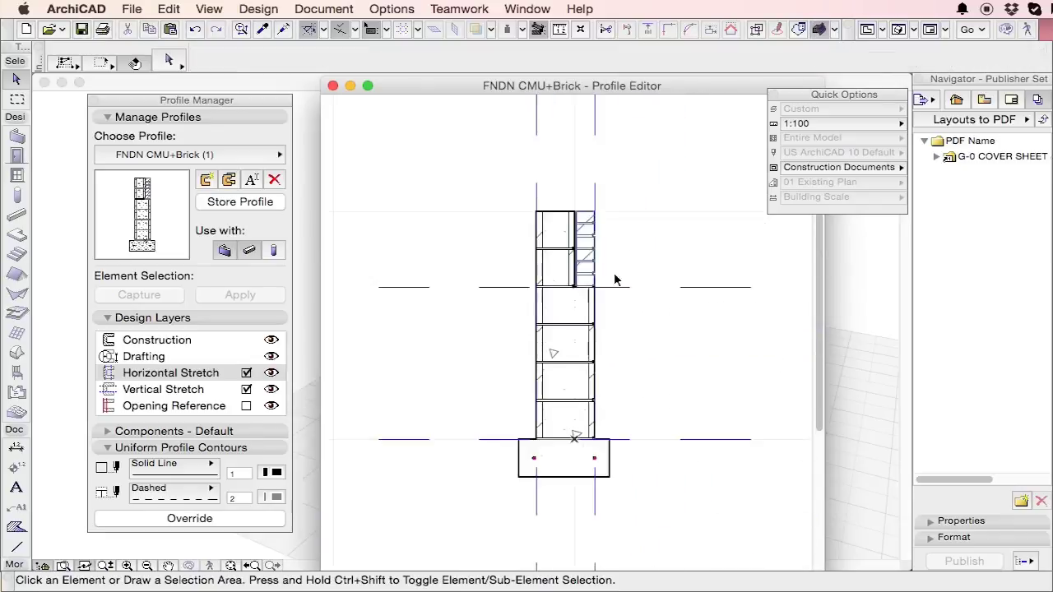
Return to the 3D view and raise the existing wall's top to a height of about 58', then inspect the brick courses.
left_click(882, 261)
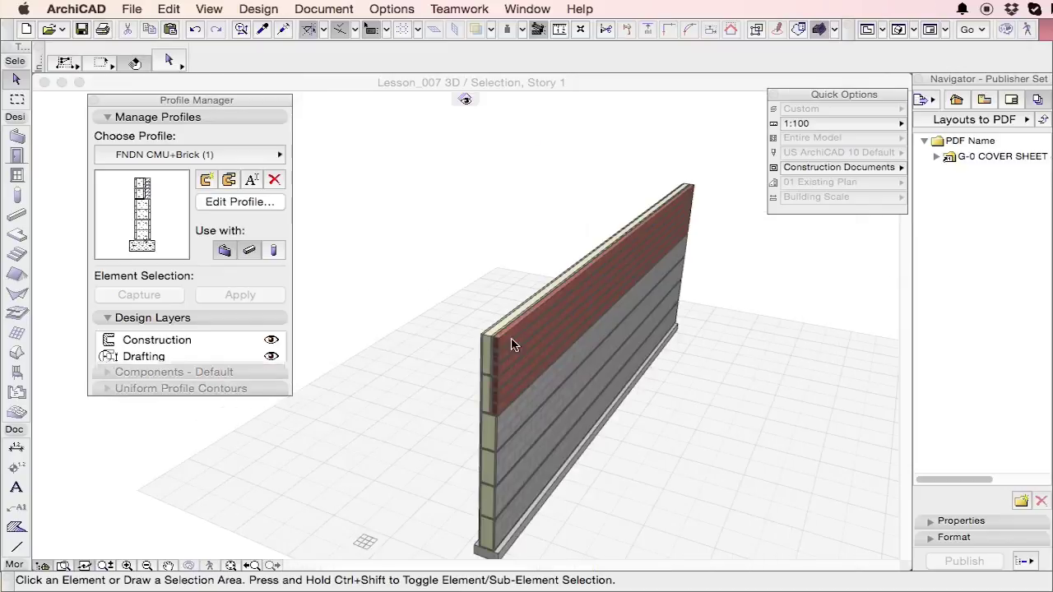
left_click(502, 398)
scroll(547, 271, "down", 1)
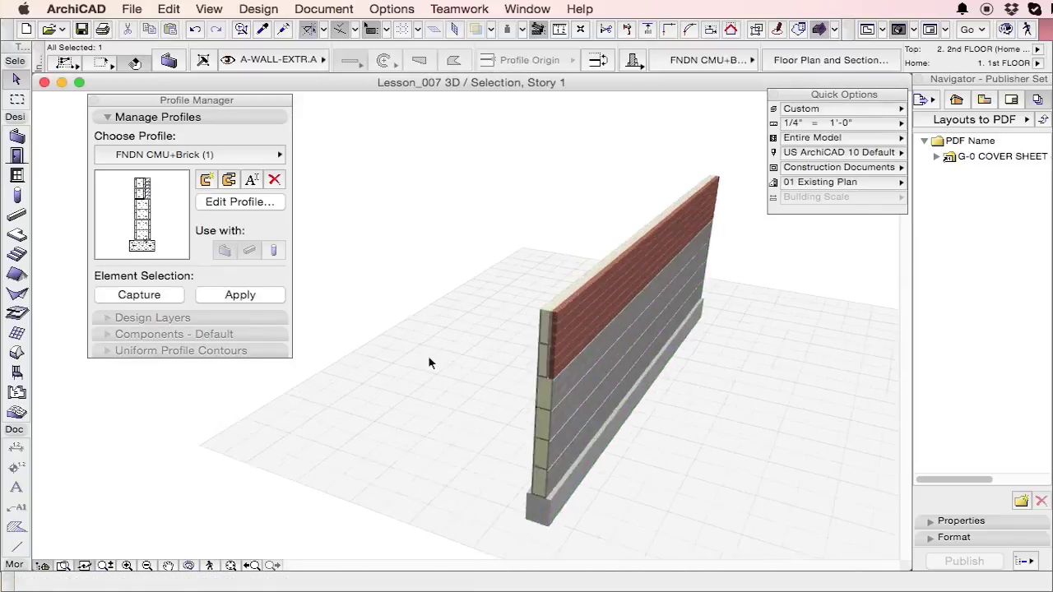
left_click(613, 319)
left_click(576, 317)
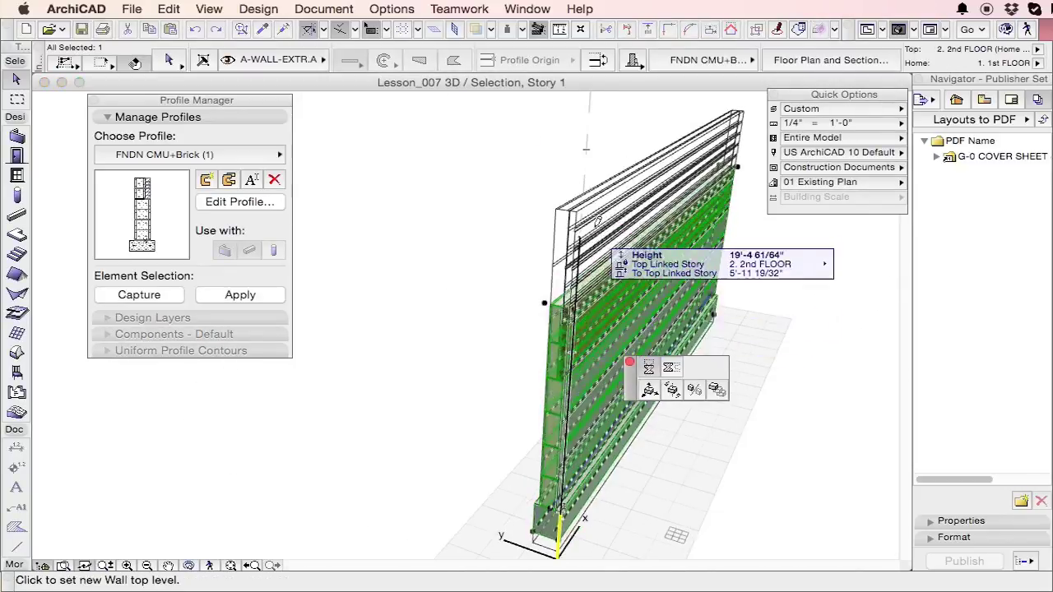
scroll(532, 358, "down", 5)
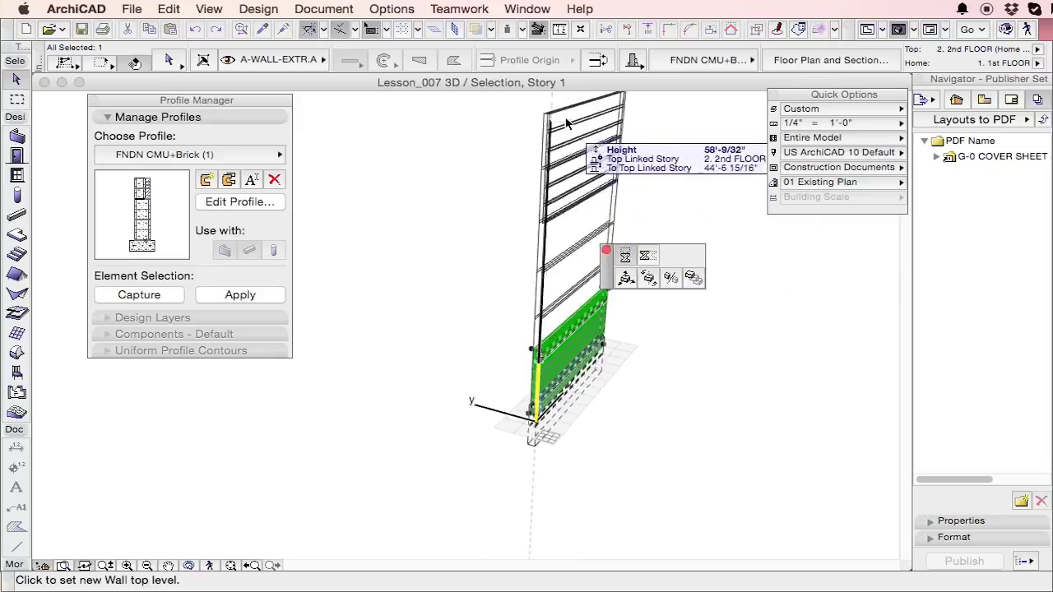
left_click(566, 132)
scroll(567, 136, "up", 5)
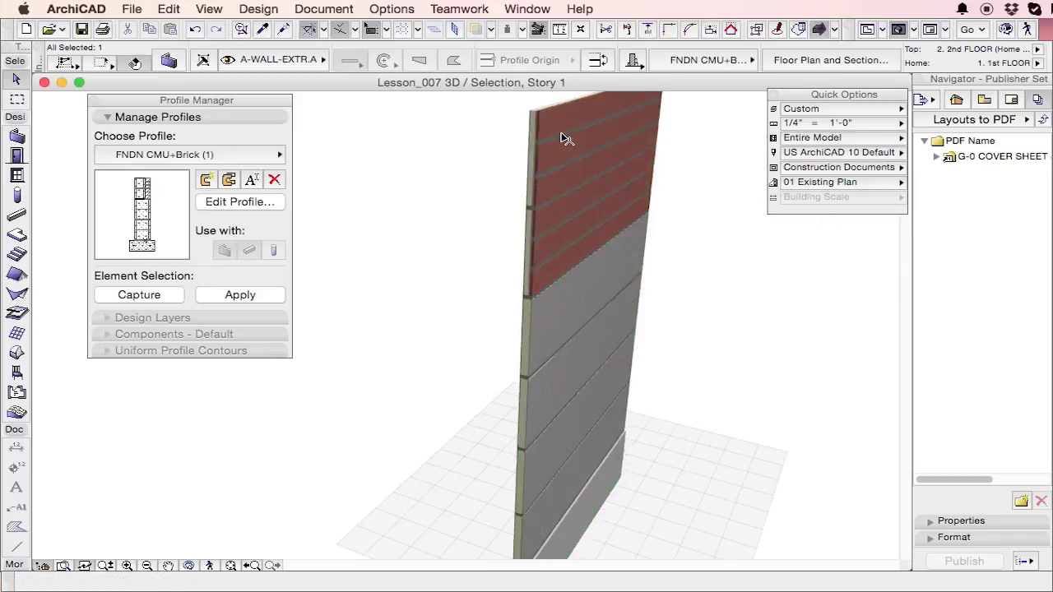
scroll(566, 137, "up", 3)
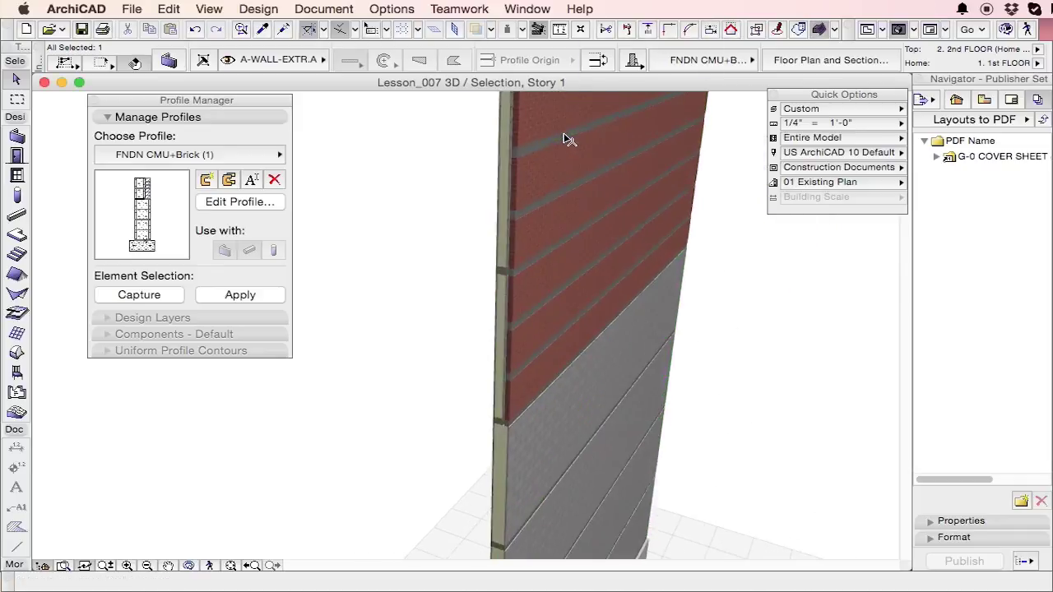
Try to assign the FNDN CMU+Brick (1) profile to the selected tall wall.
left_click(197, 159)
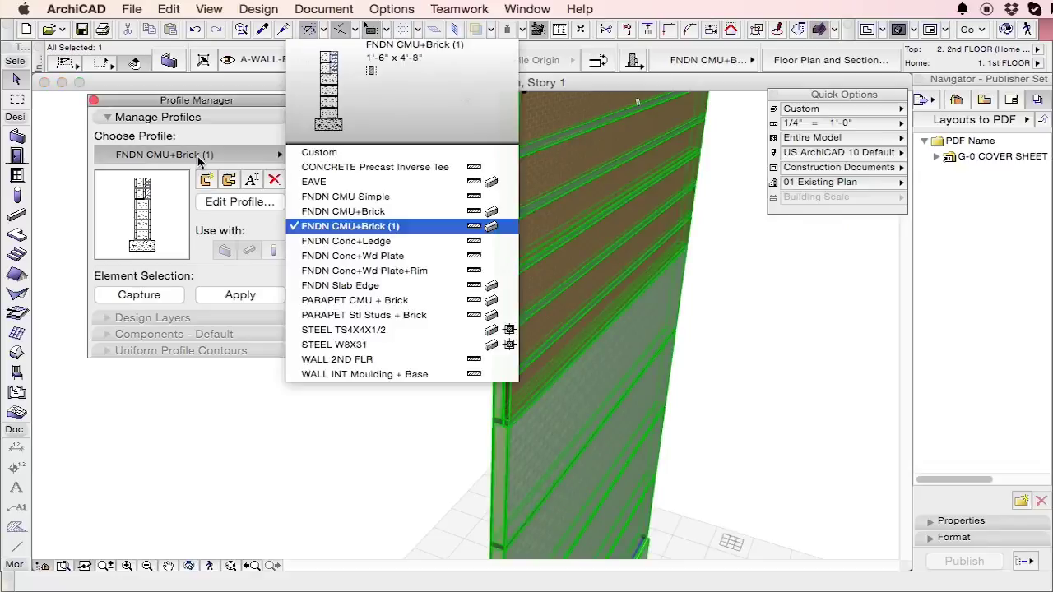
left_click(423, 227)
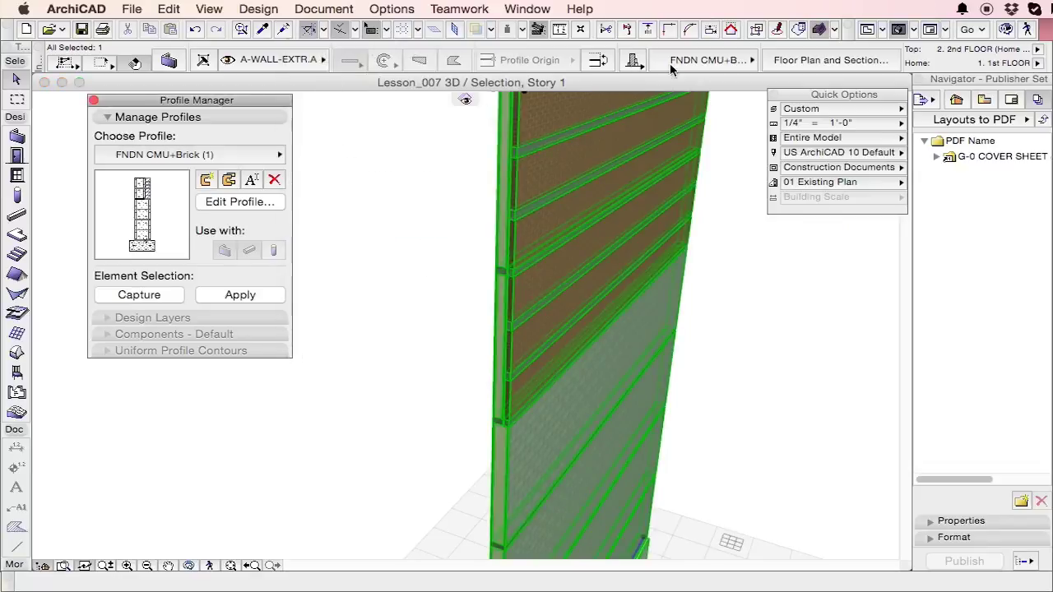
left_click(709, 61)
left_click(870, 207)
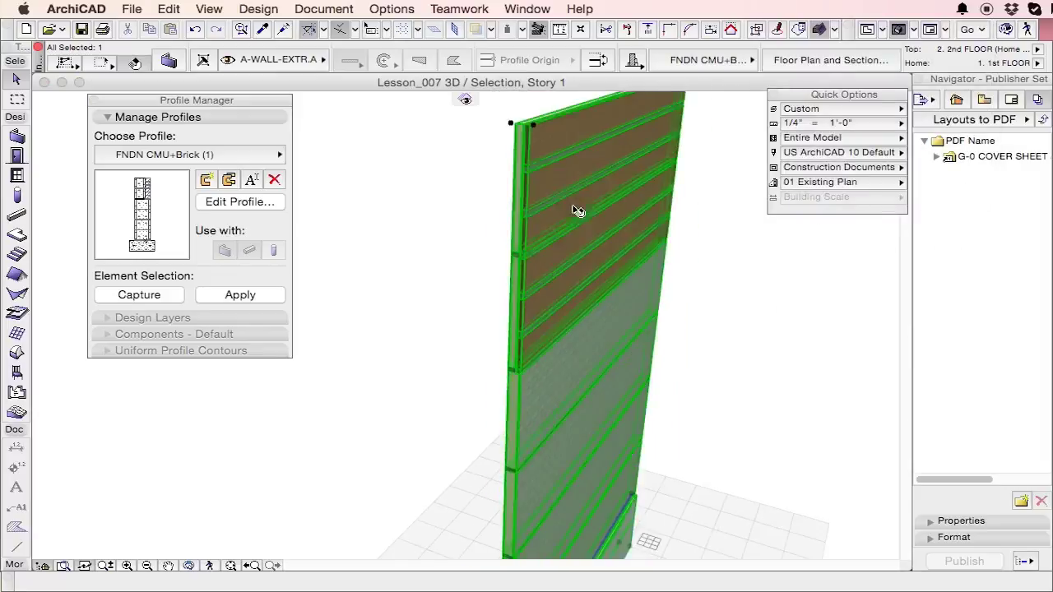
Raise the tall wall's top further to test how its courses stretch.
left_click(534, 126)
left_click(539, 153)
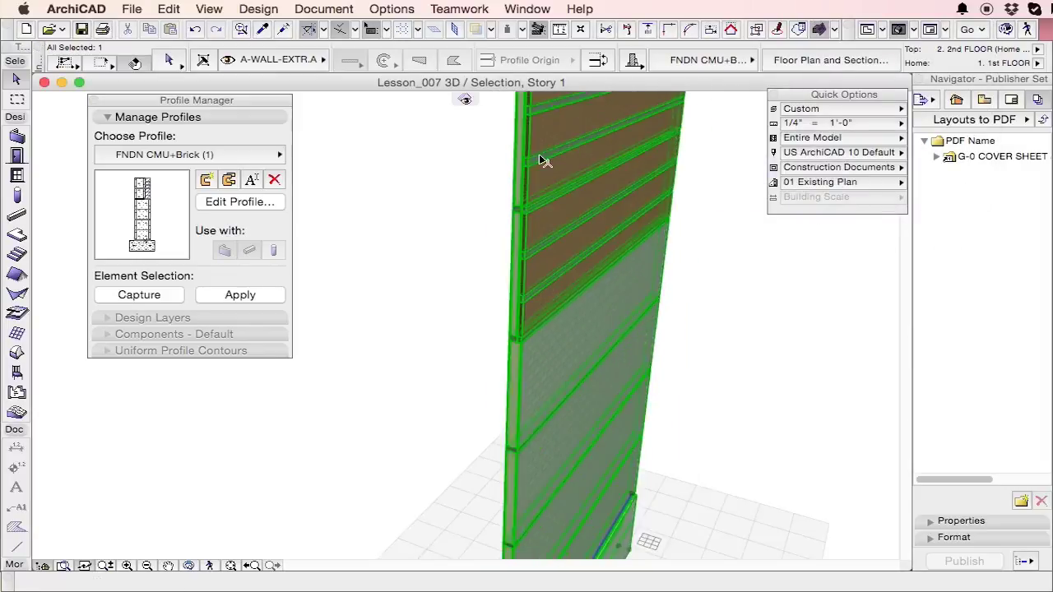
scroll(484, 195, "down", 2)
left_click(560, 174)
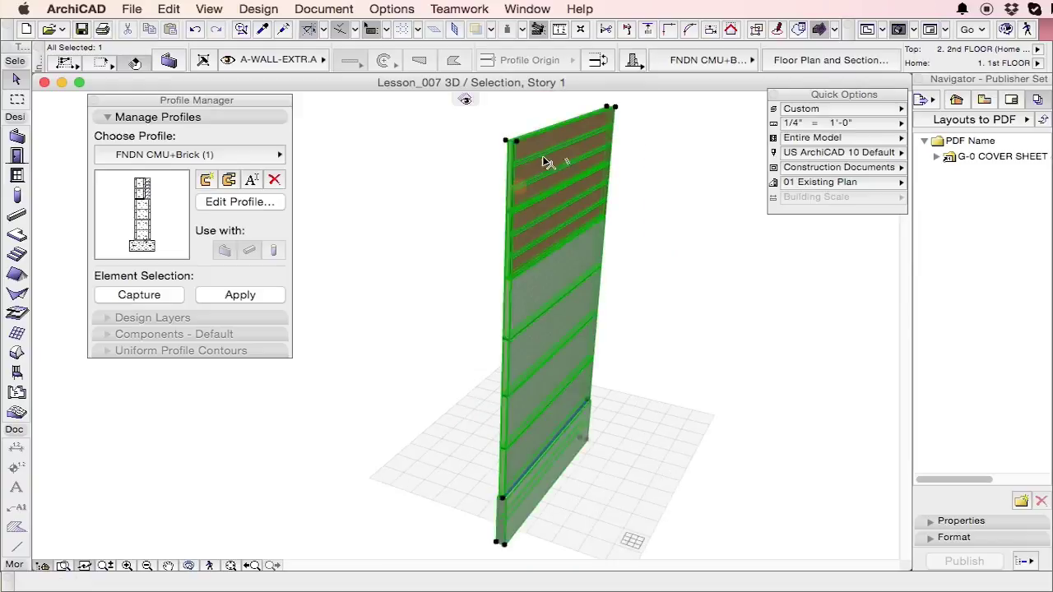
Try again to switch the stretched wall's profile to FNDN CMU+Brick (1).
left_click(676, 63)
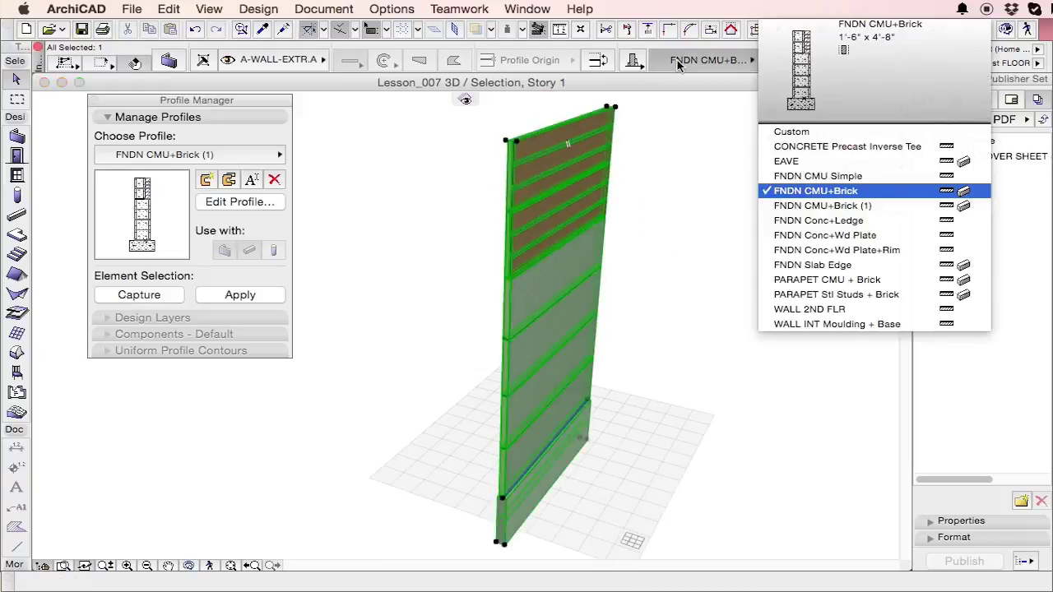
left_click(863, 206)
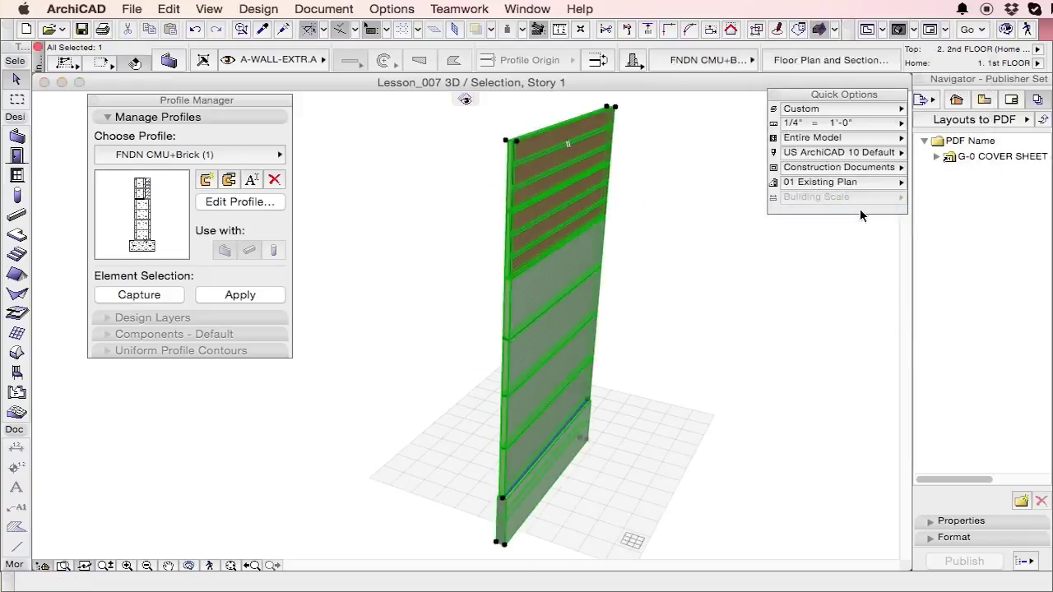
left_click(621, 181)
left_click(607, 178)
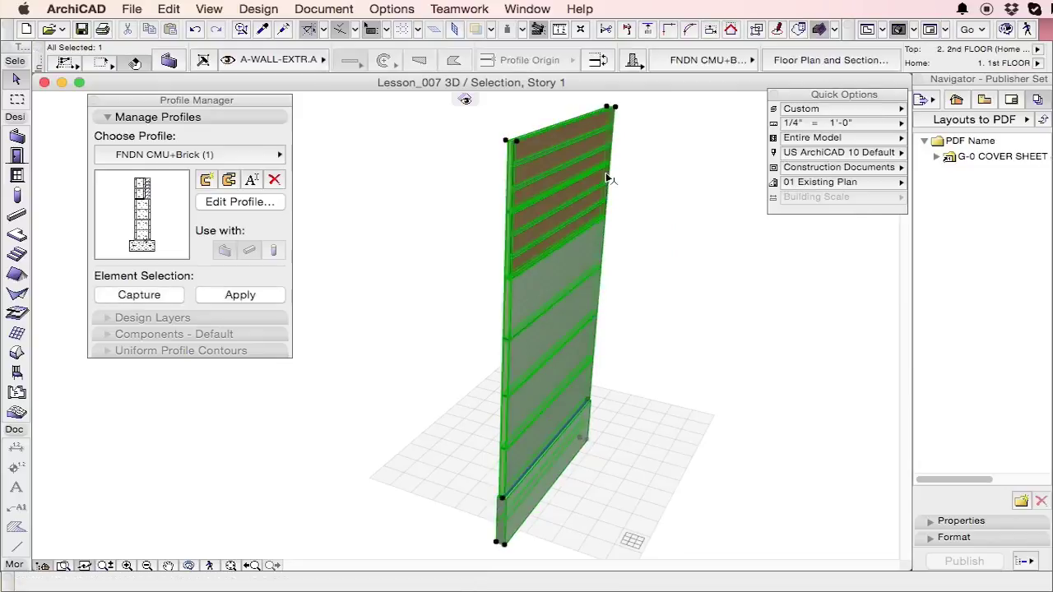
left_click(718, 61)
left_click(625, 128)
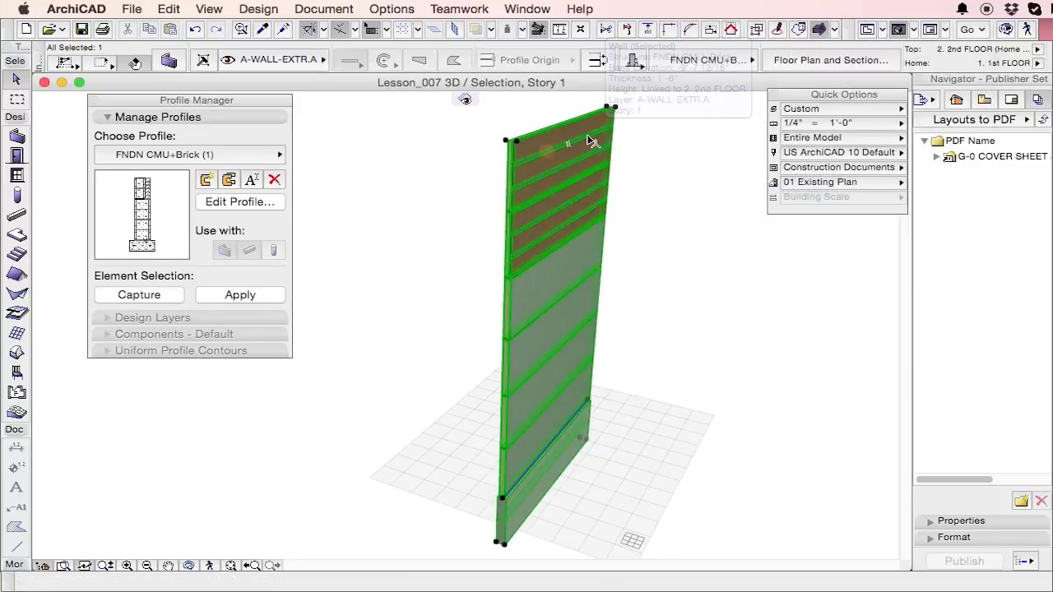
Delete the stretched wall and switch to the 1st FLOOR plan.
key("Delete")
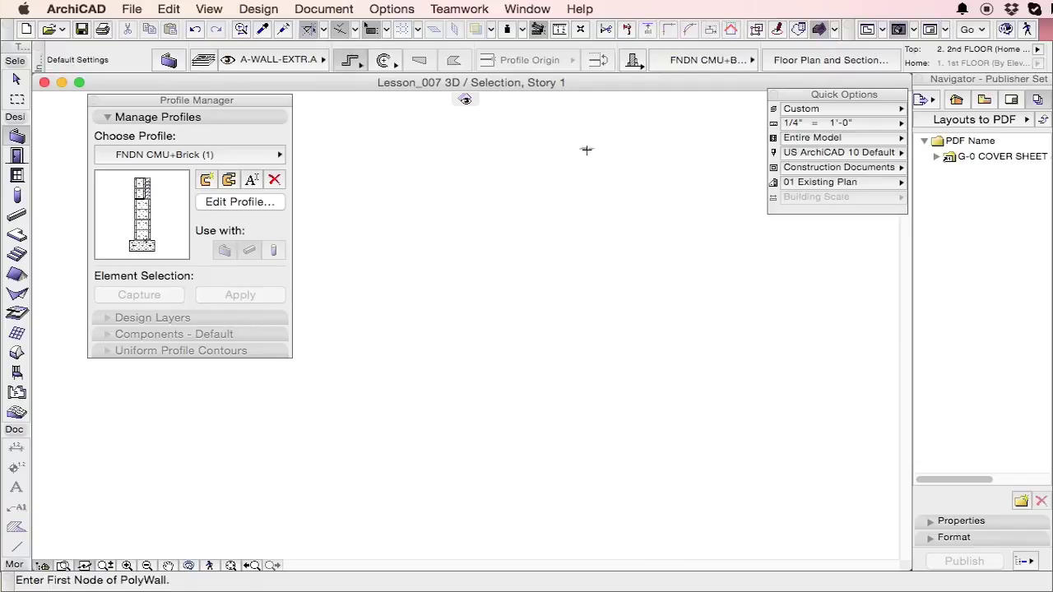
key("F2")
left_click(458, 336)
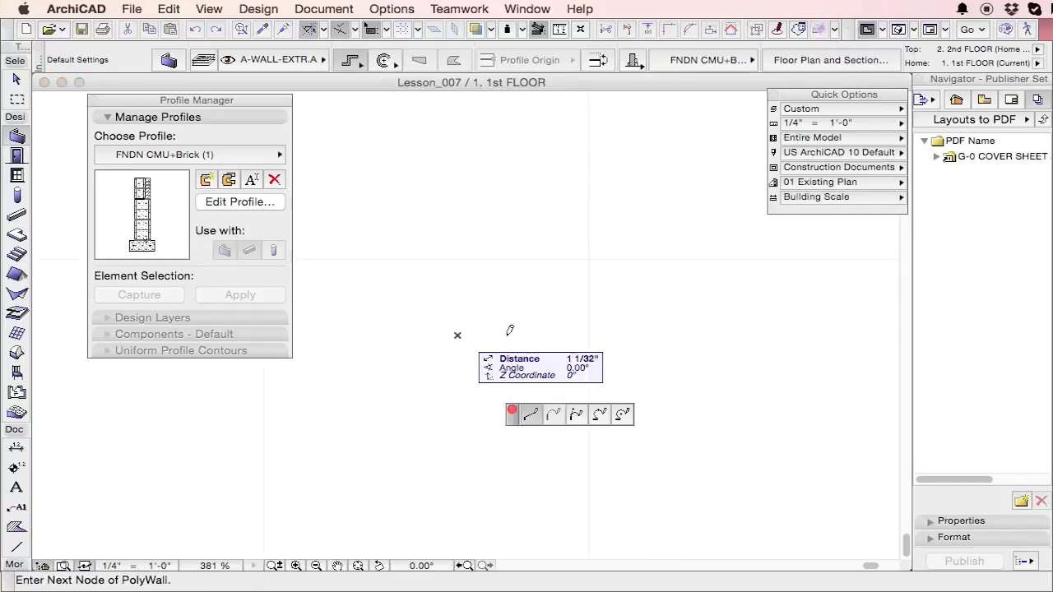
key("Escape")
Set the wall profile to FNDN CMU+Brick (1) and draw a short horizontal wall in the plan.
left_click(740, 56)
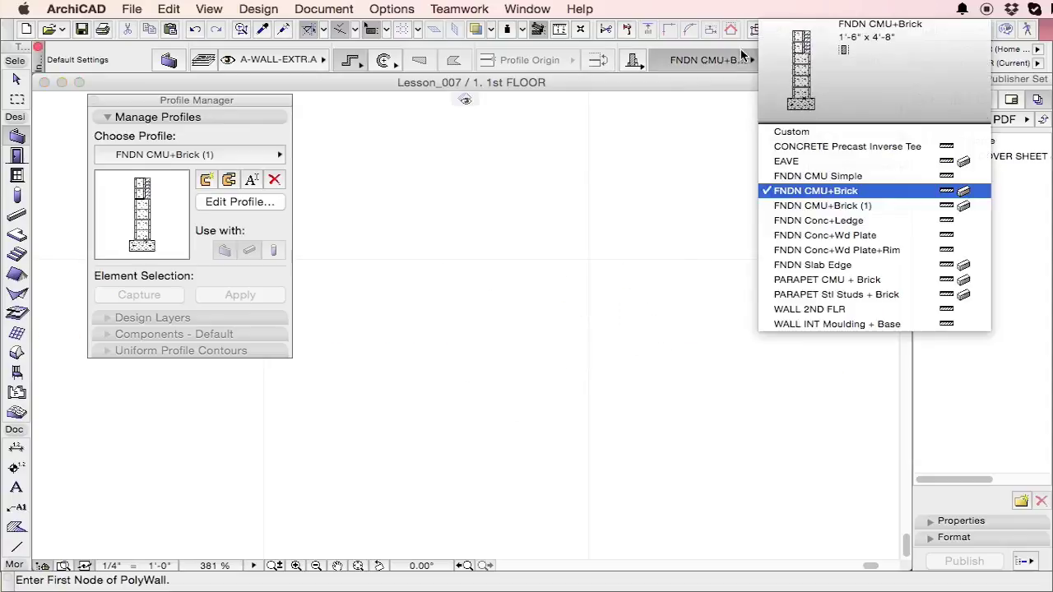
left_click(823, 206)
left_click(419, 329)
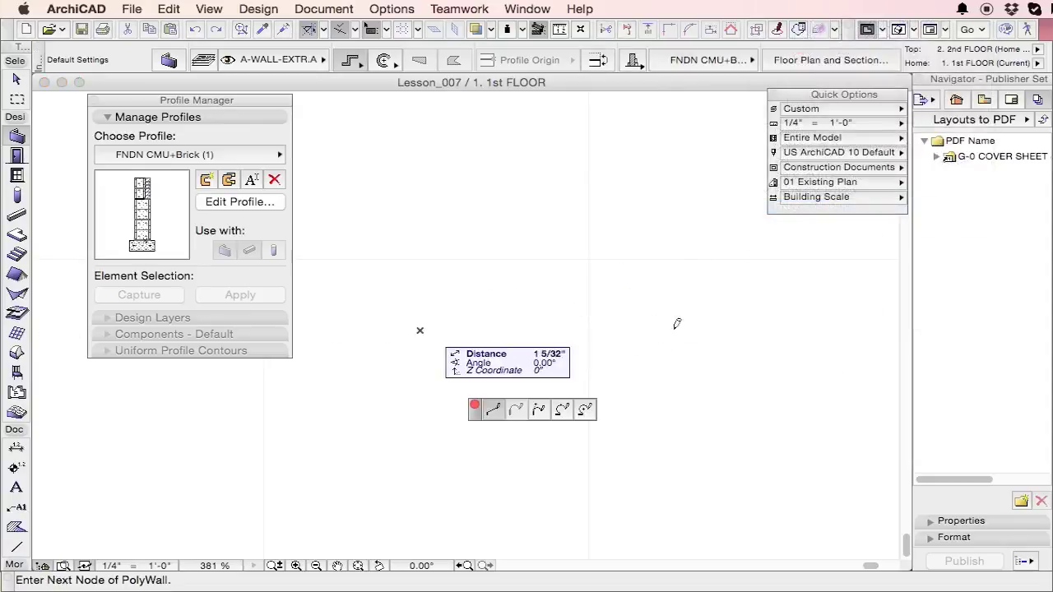
double_click(754, 328)
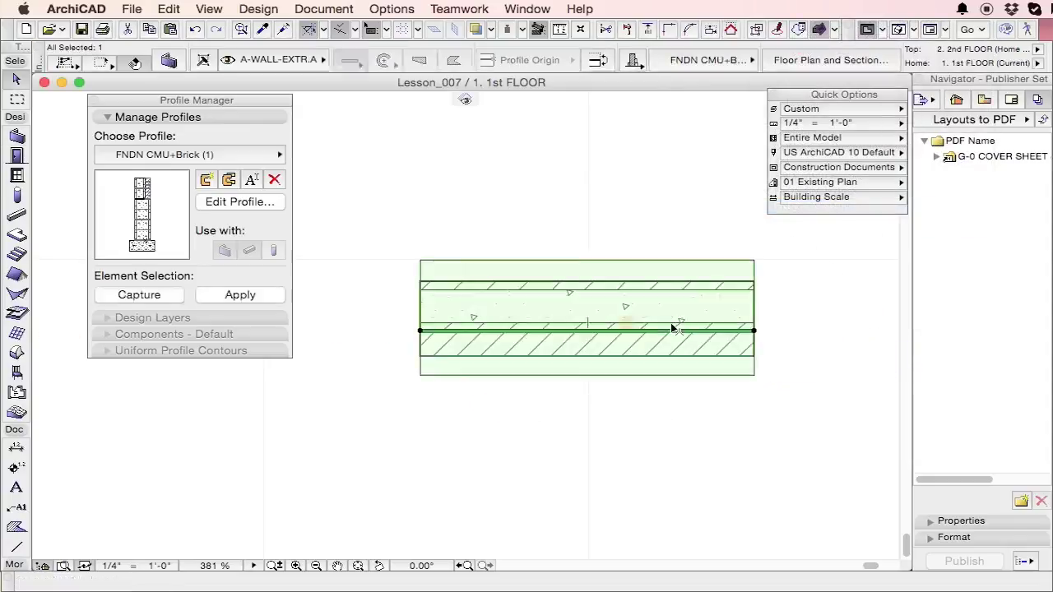
Show the new wall close up in 3D and select it.
key("F5")
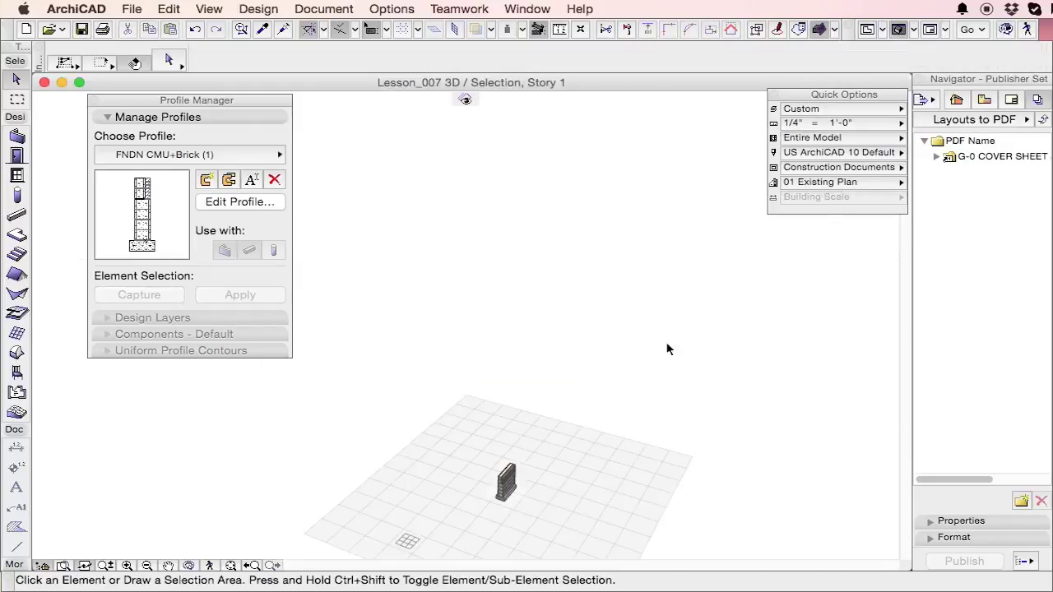
middle_click(551, 435)
middle_click(551, 435)
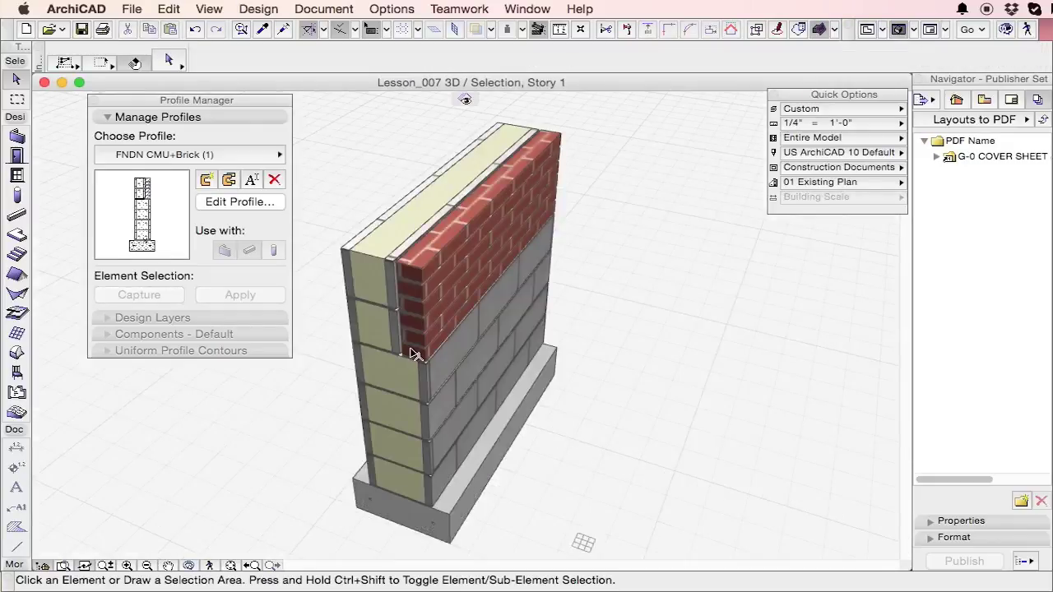
left_click(469, 352)
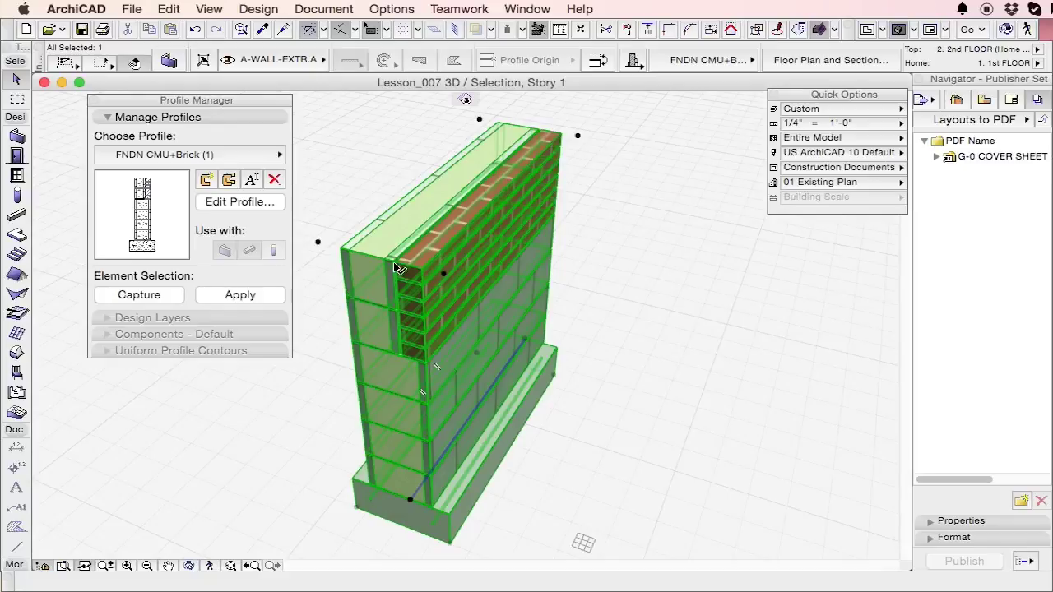
Open the FNDN CMU+Brick (1) profile, examine its stretch line positions, and close the editor.
left_click(238, 203)
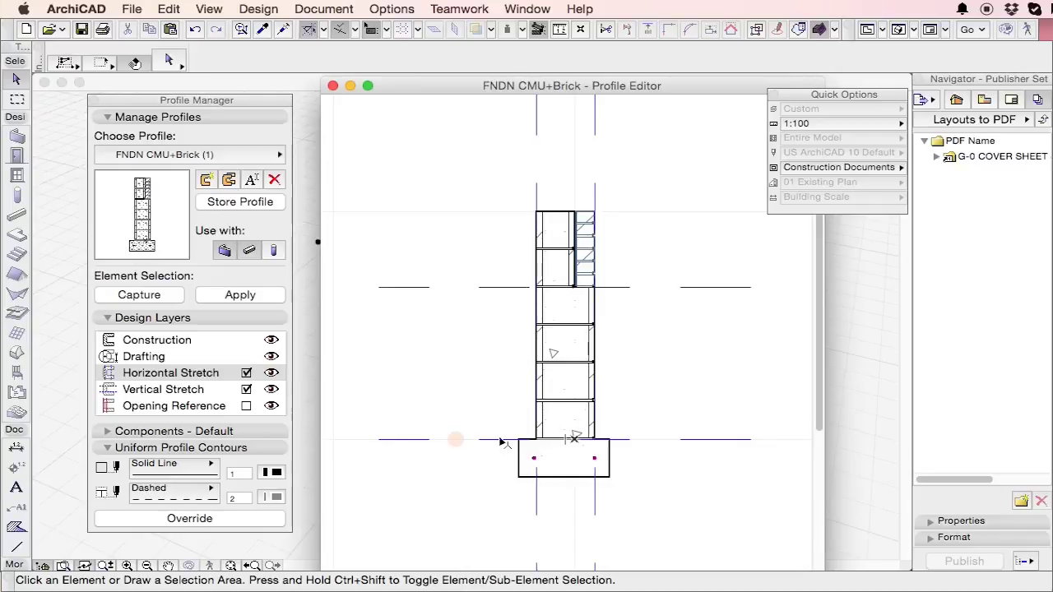
scroll(500, 442, "up", 6)
scroll(524, 424, "down", 6)
key("super+w")
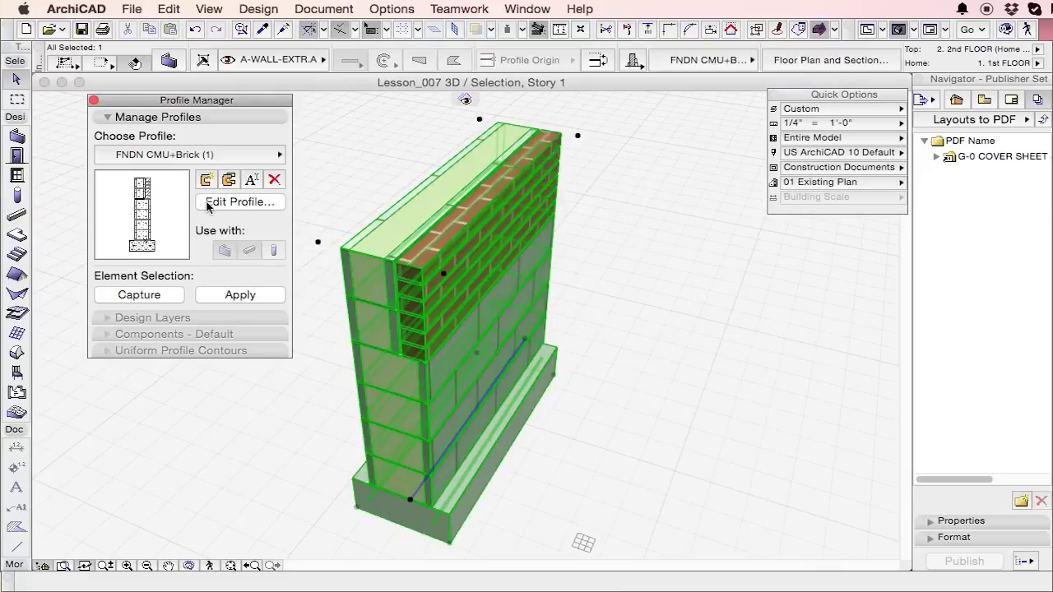
Reopen the FNDN CMU+Brick (1) profile and store it with its adjusted stretch lines.
left_click(210, 204)
left_click(243, 203)
left_click(316, 220)
Raise the new wall's top well above its original height and inspect the bricks and the blocks below them.
left_click(445, 279)
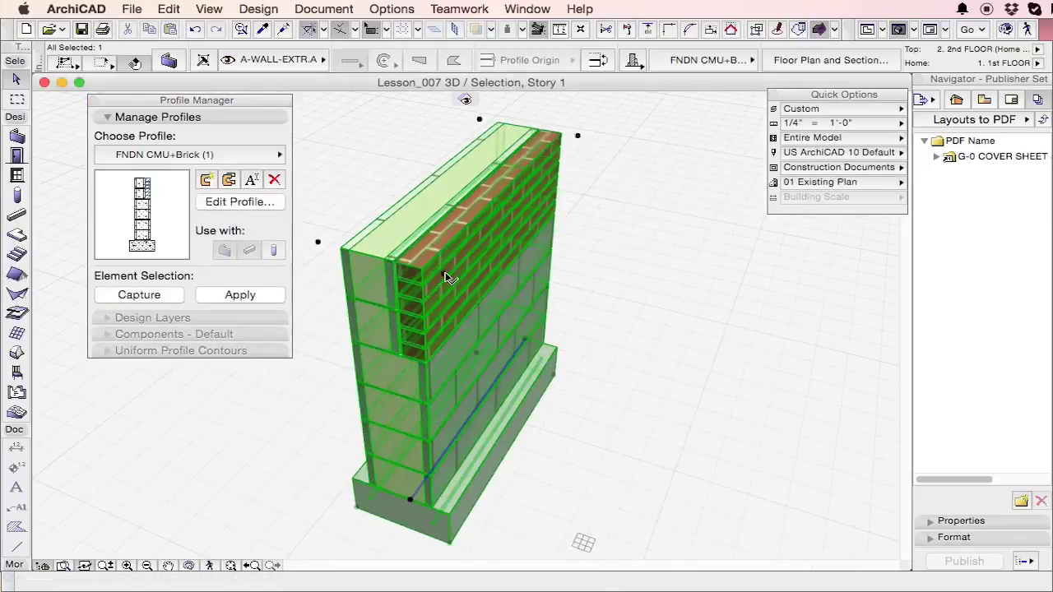
left_click(446, 276)
scroll(533, 249, "down", 2)
scroll(533, 249, "down", 5)
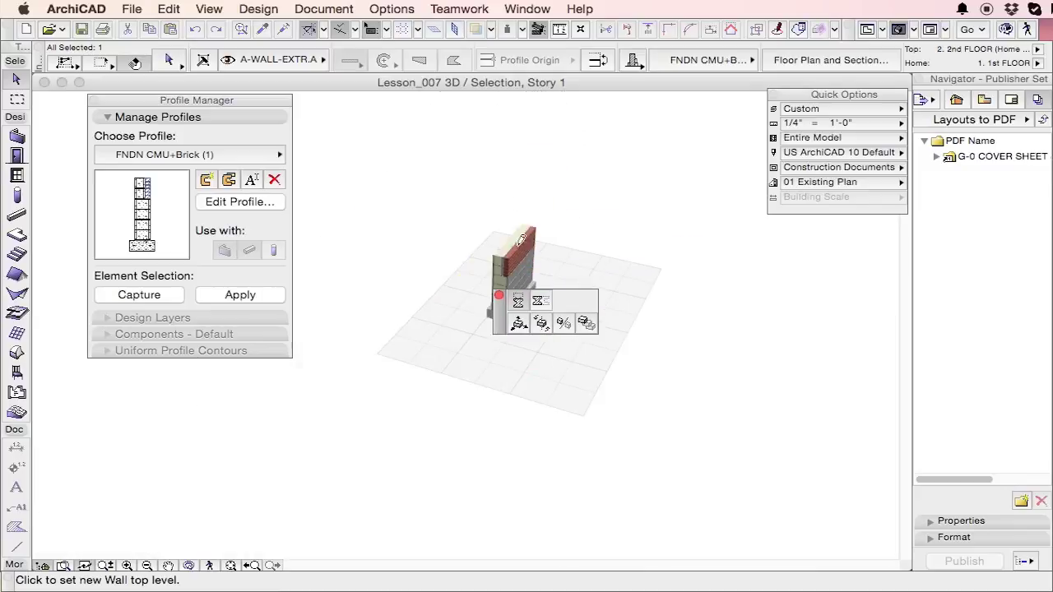
left_click(533, 152)
scroll(533, 152, "up", 5)
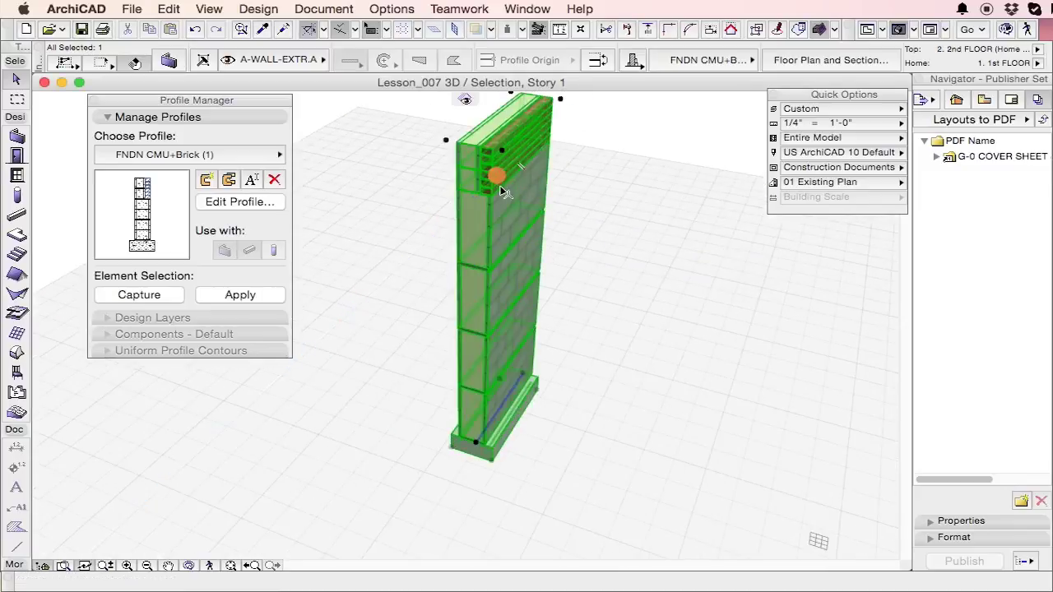
scroll(504, 169, "up", 5)
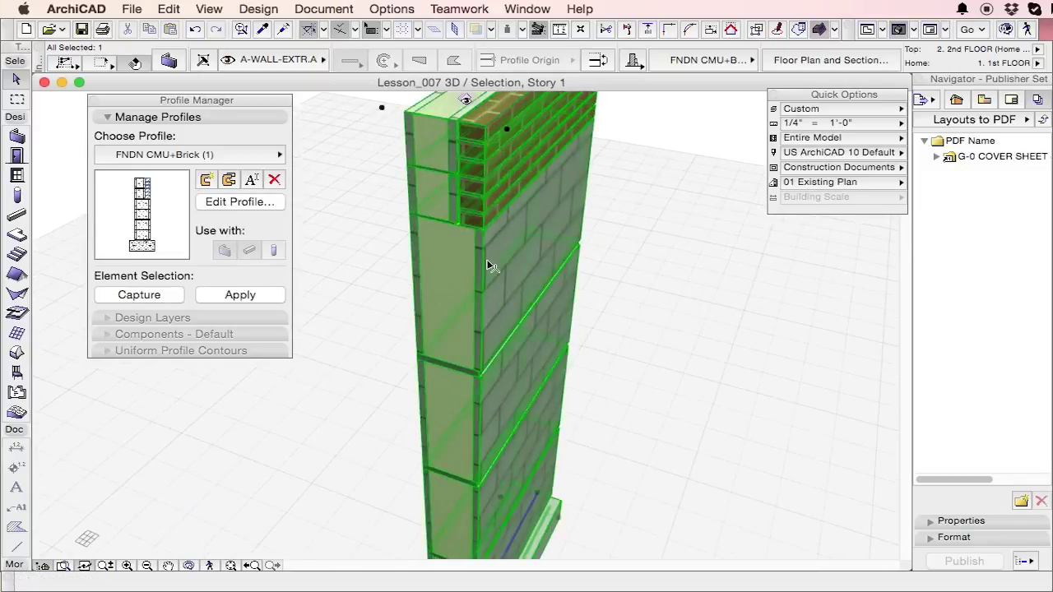
Raise the wall's top slightly further to stretch the block portion again.
scroll(491, 265, "down", 3)
scroll(448, 380, "up", 2)
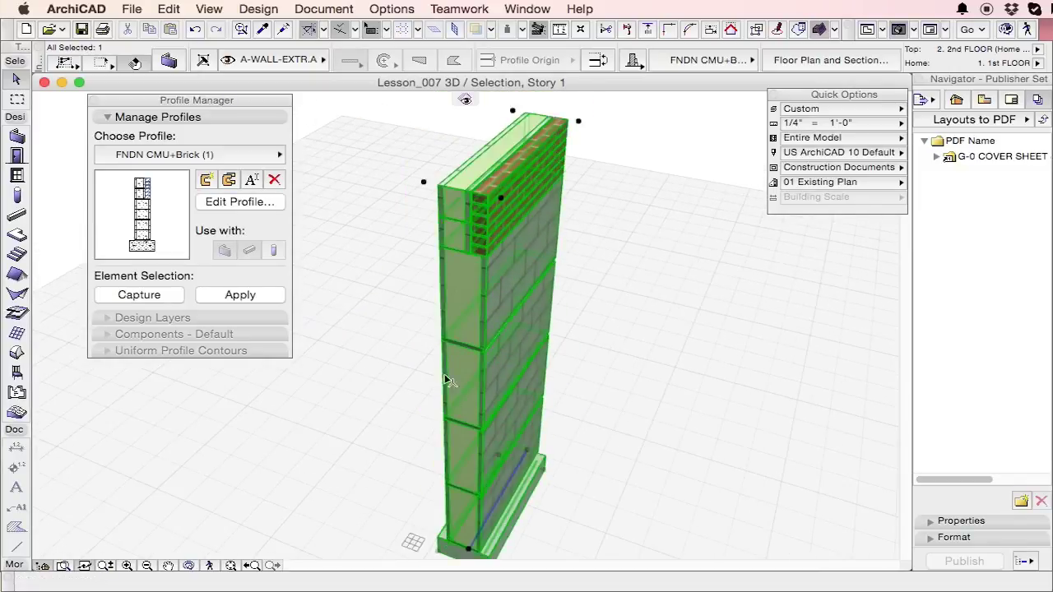
left_click(506, 201)
left_click(521, 162)
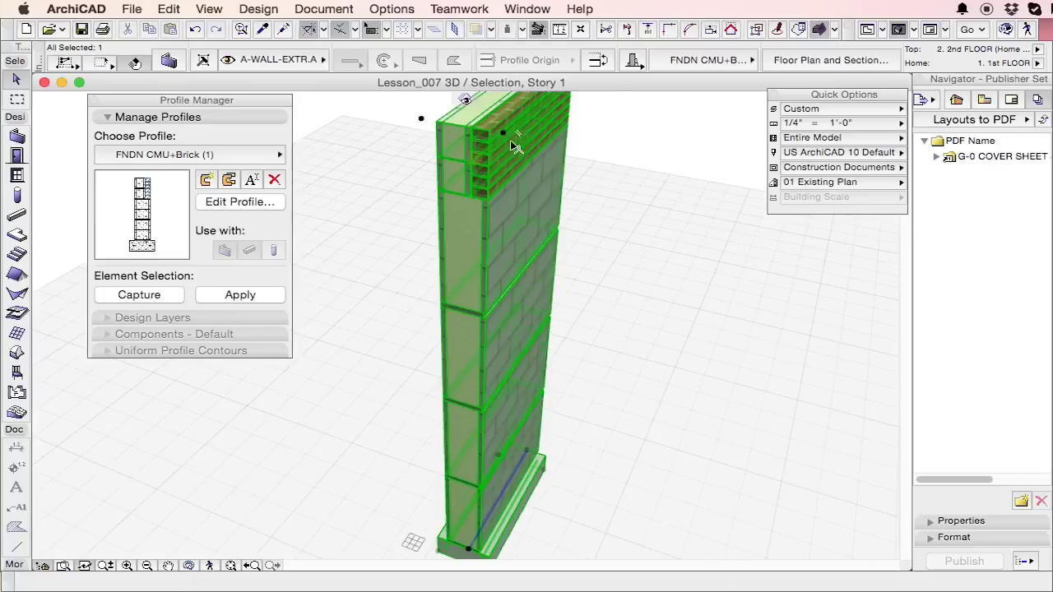
Stretch the foundation wall to several times its original width from the footing's lower corner, and deselect it.
scroll(509, 518, "down", 3)
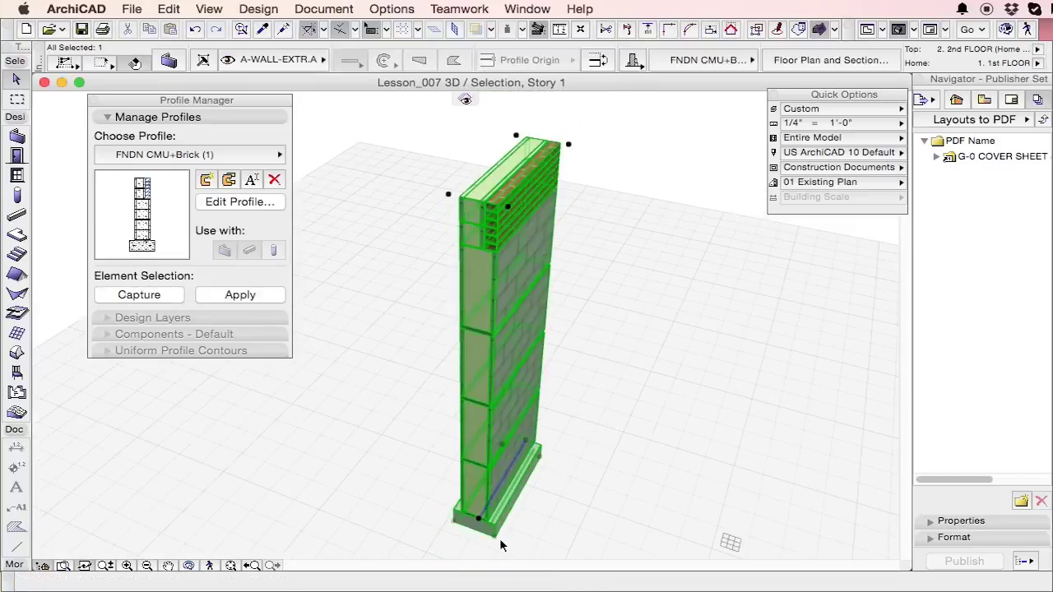
left_click(499, 539)
left_click(587, 433)
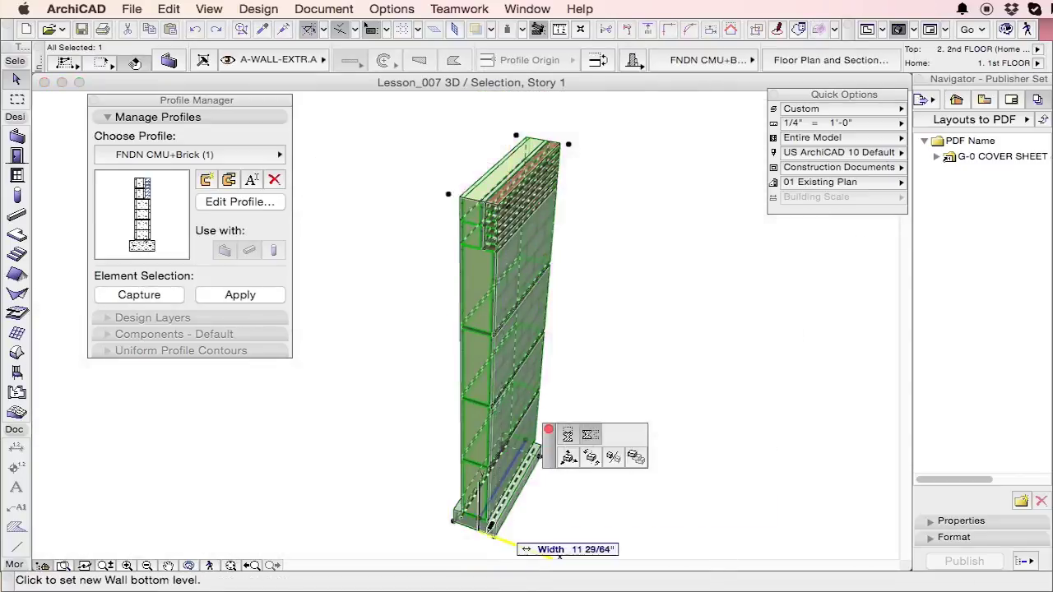
left_click(630, 531)
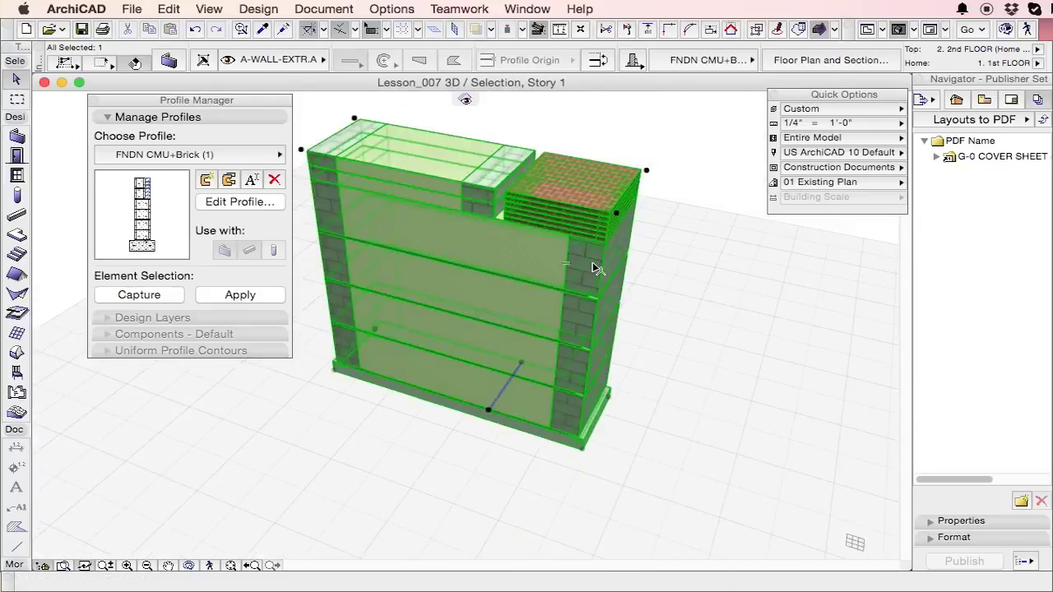
key("Escape")
Inspect the widened wall's footing corners, the stretched concrete blocks and the brick ledge at the top up close.
scroll(612, 434, "up", 10)
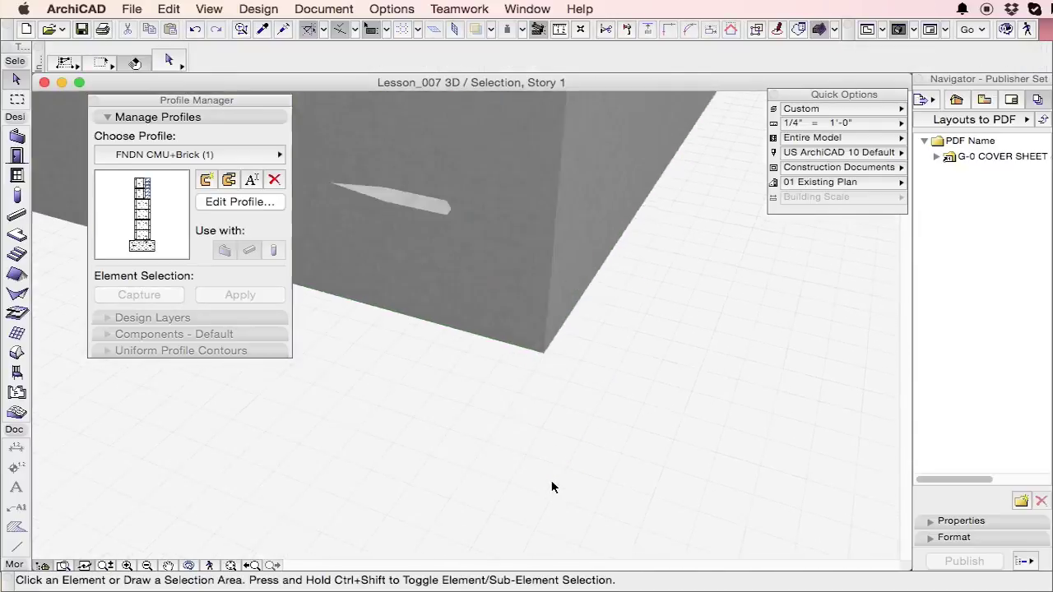
scroll(578, 455, "down", 5)
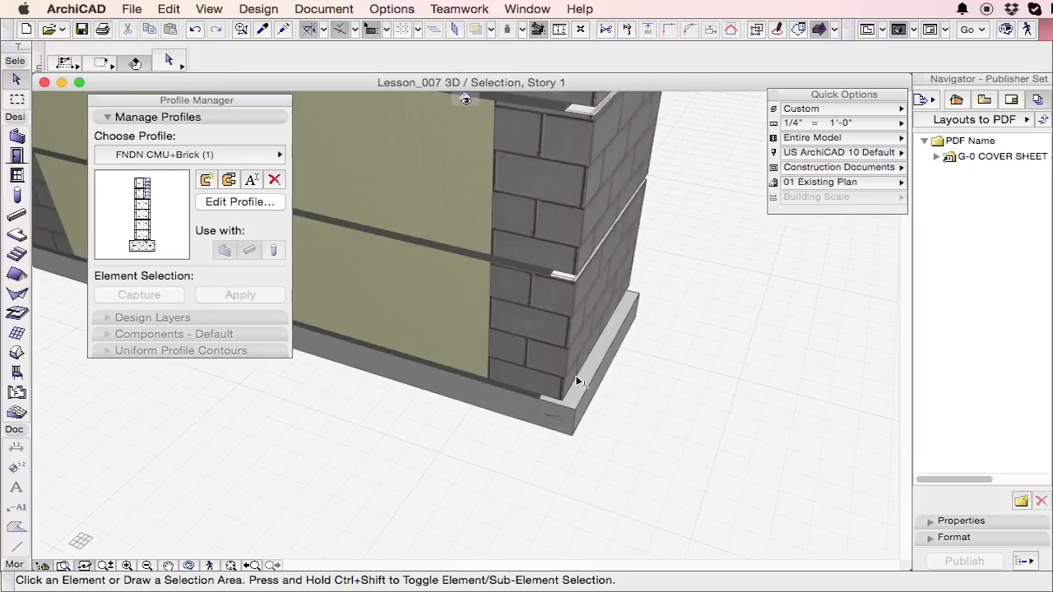
scroll(574, 411, "up", 5)
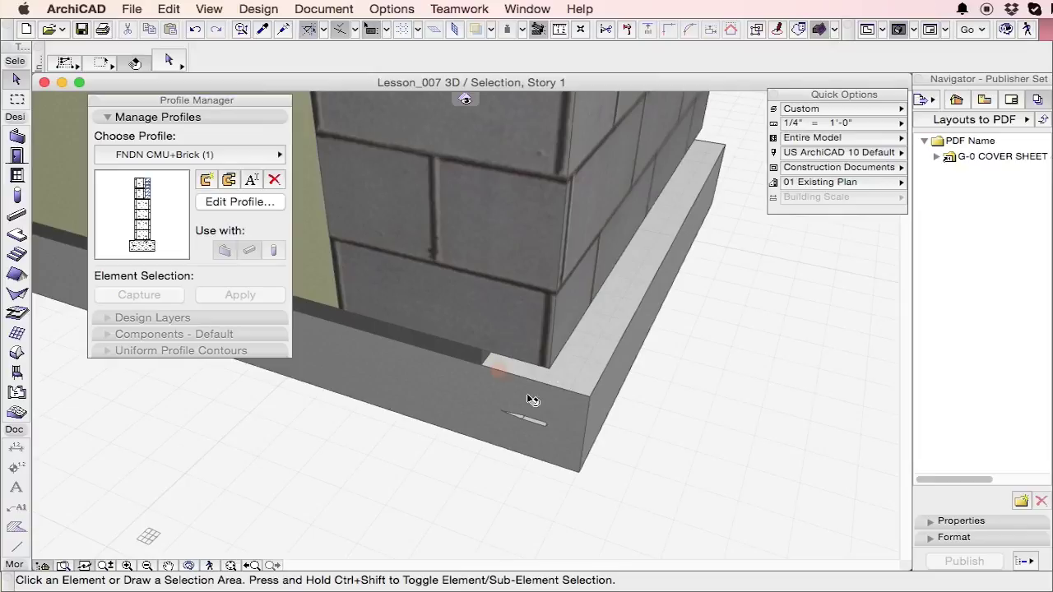
scroll(849, 427, "down", 7)
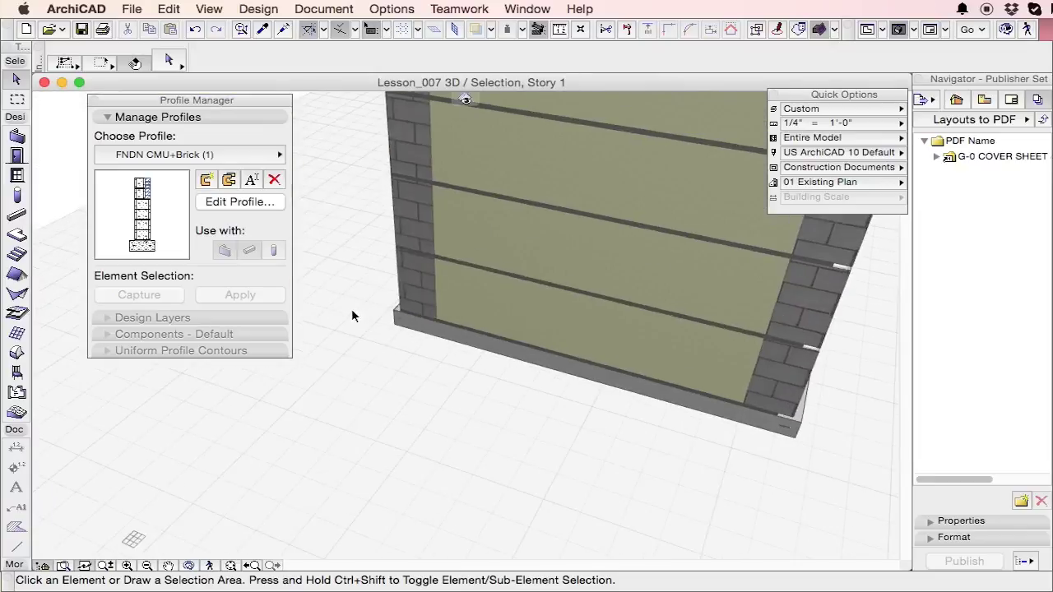
scroll(362, 311, "up", 4)
scroll(363, 308, "up", 3)
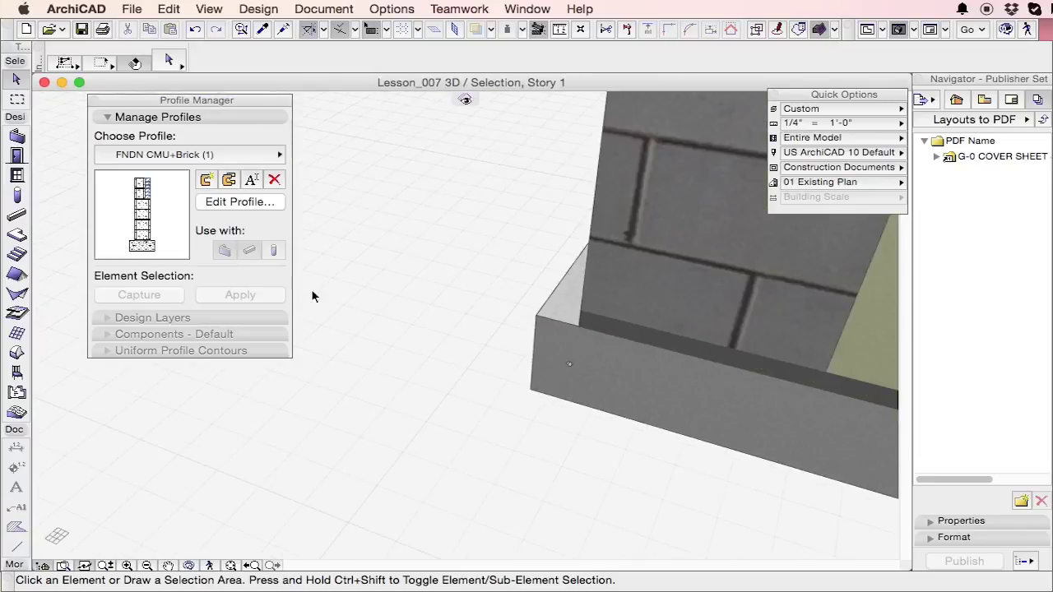
scroll(291, 289, "down", 8)
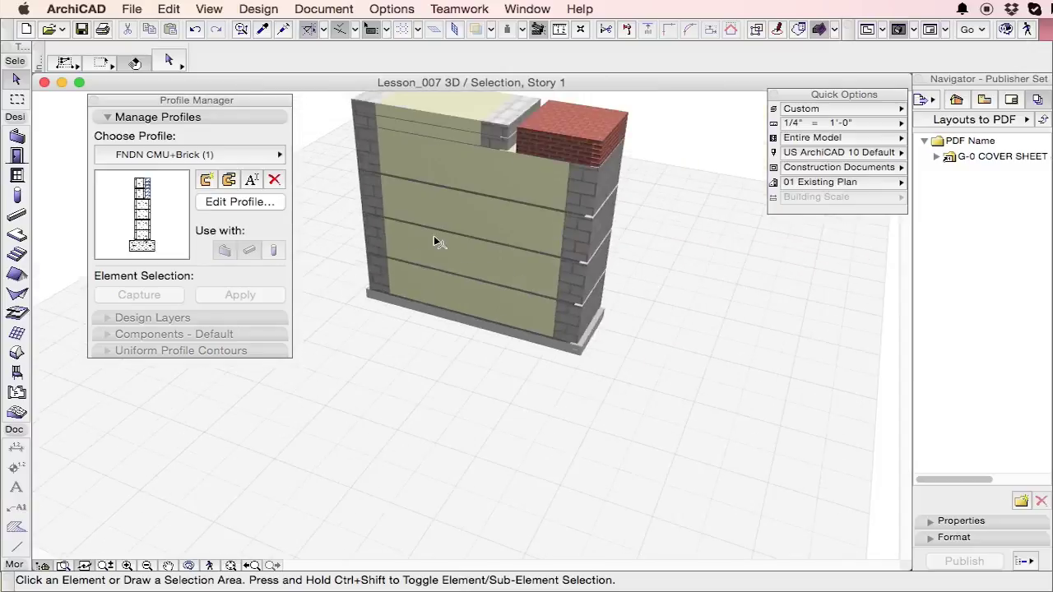
scroll(537, 252, "up", 6)
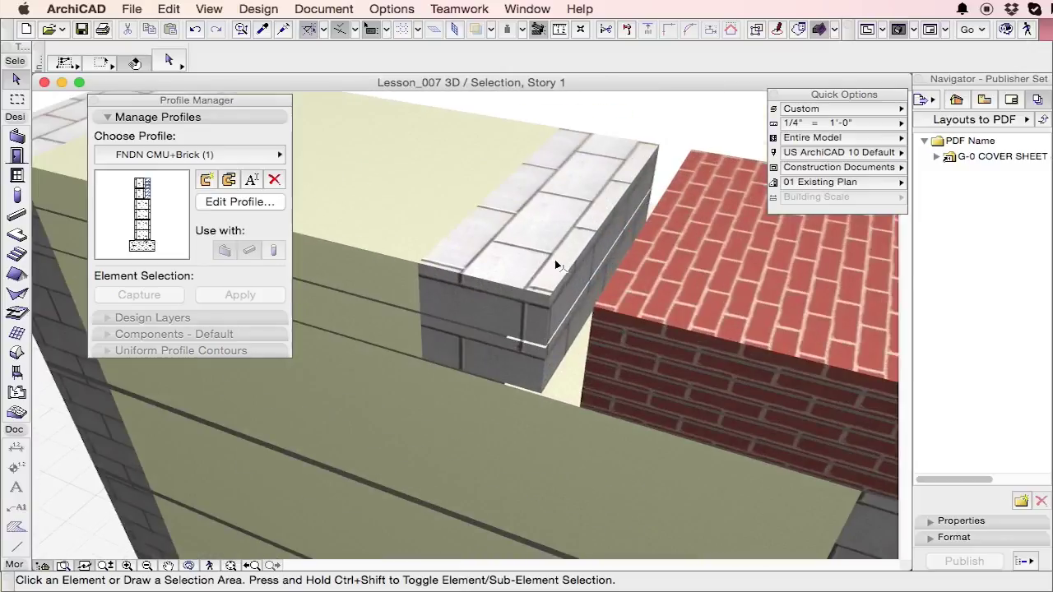
scroll(556, 265, "down", 6)
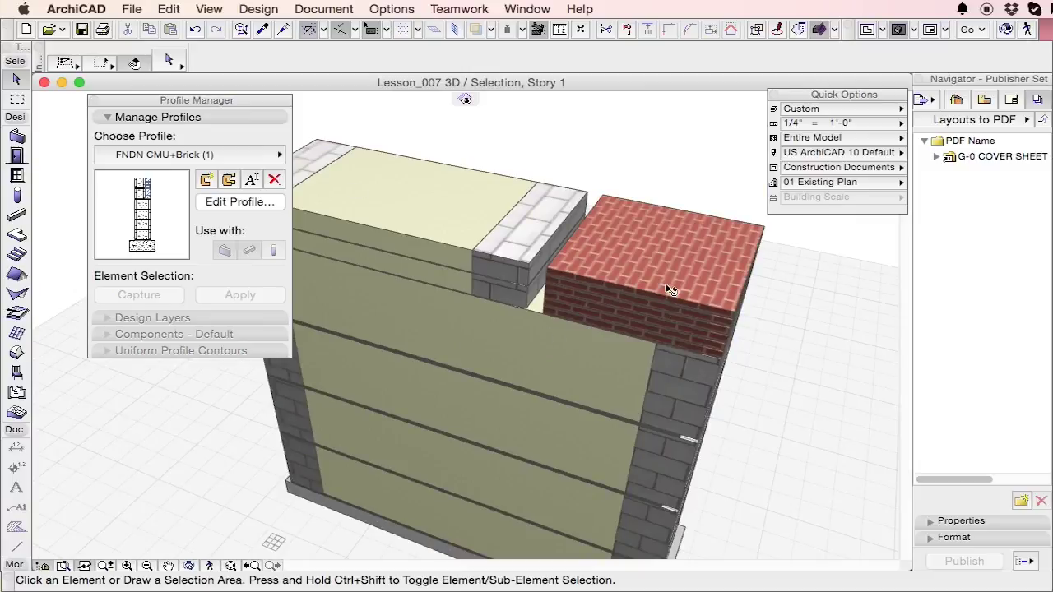
Restrict the FNDN CMU+Brick (1) profile's horizontal stretch zone to the block core, store the profile, and inspect the wall's bricks and blocks.
left_click(210, 204)
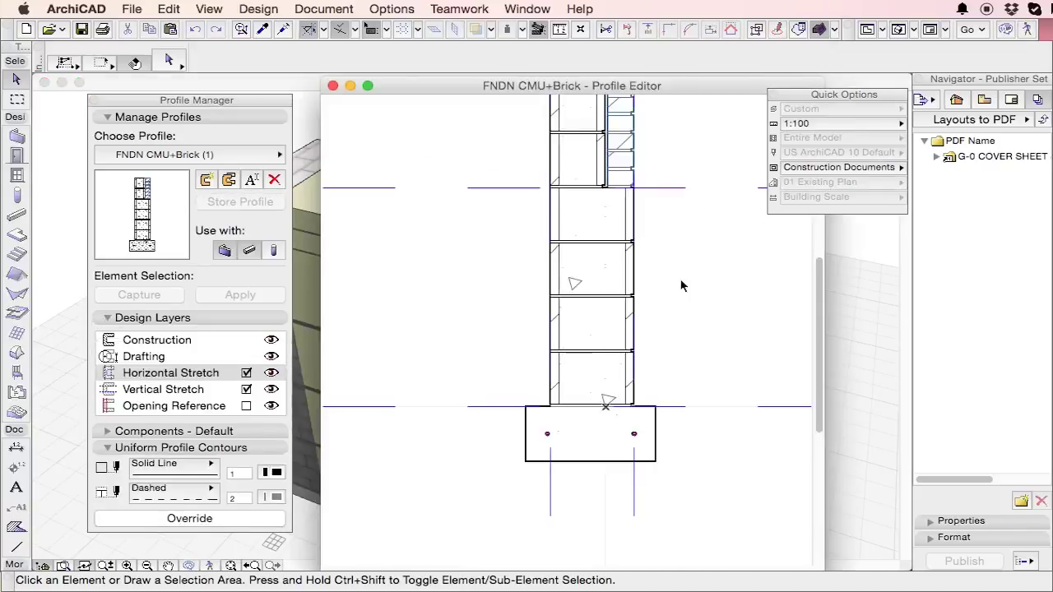
scroll(621, 262, "up", 4)
scroll(655, 447, "down", 4)
key("super+w")
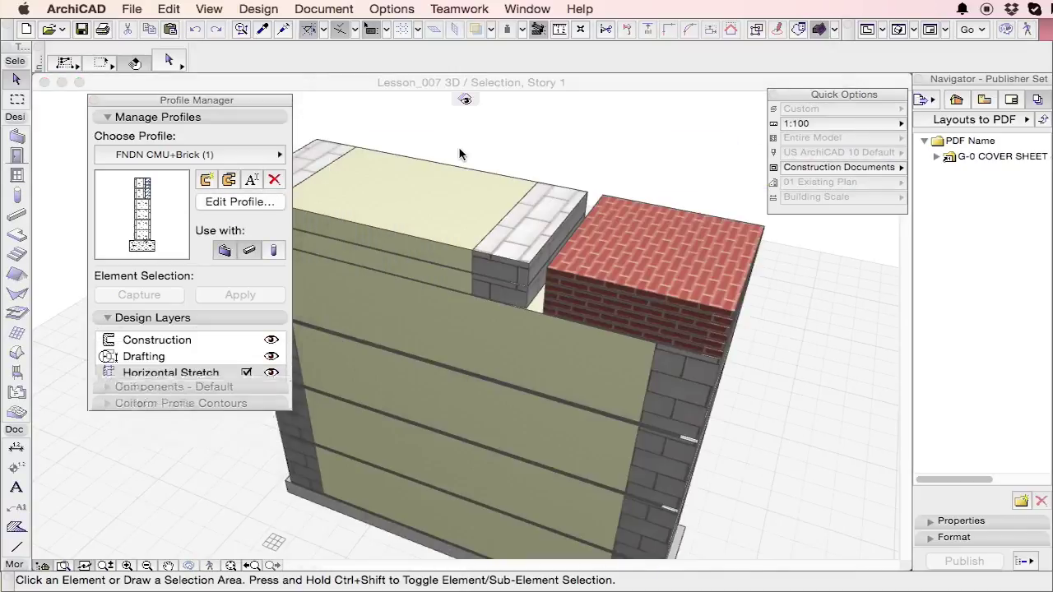
left_click(705, 205)
scroll(716, 220, "down", 2)
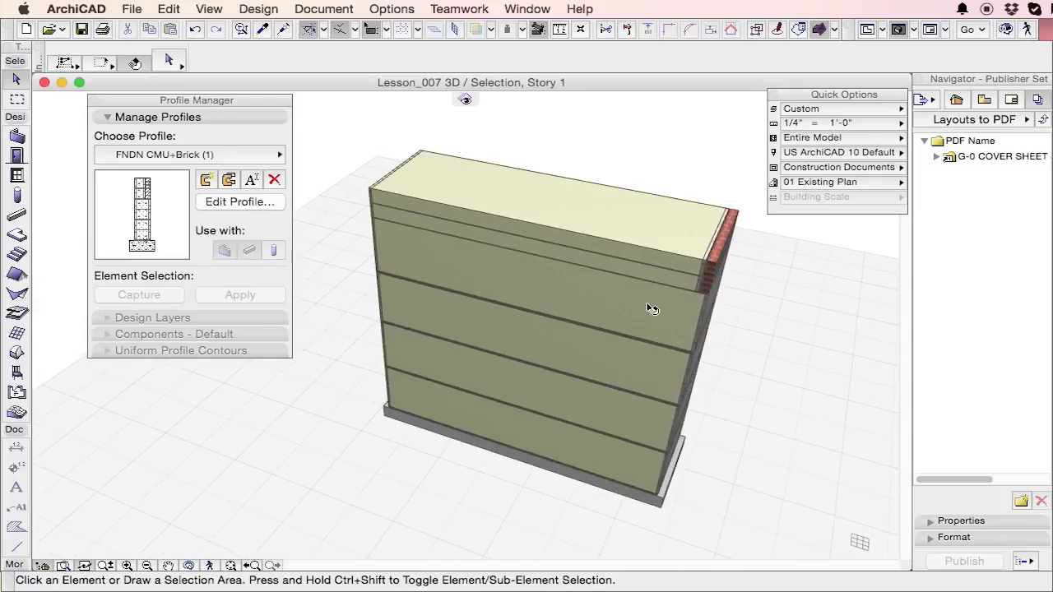
scroll(724, 272, "up", 2)
scroll(728, 273, "up", 5)
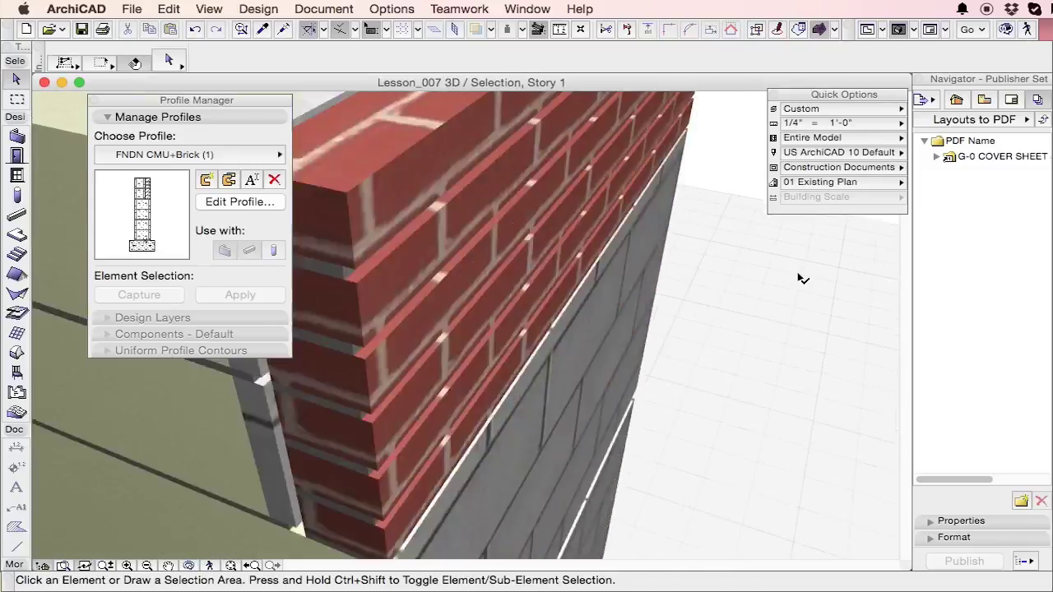
scroll(752, 280, "down", 3)
scroll(754, 286, "down", 4)
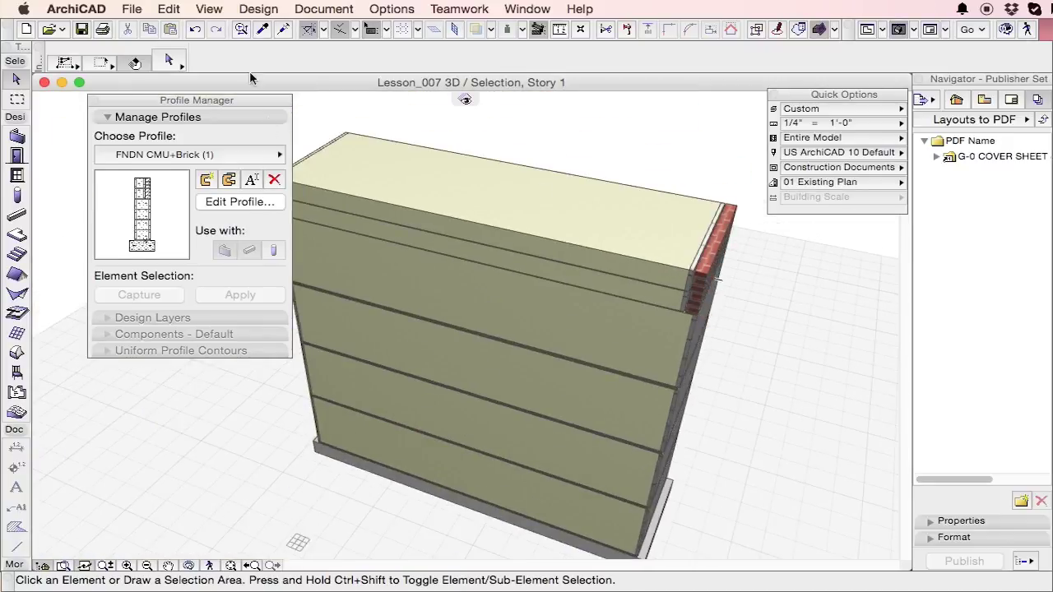
left_click(344, 7)
mouse_move(392, 8)
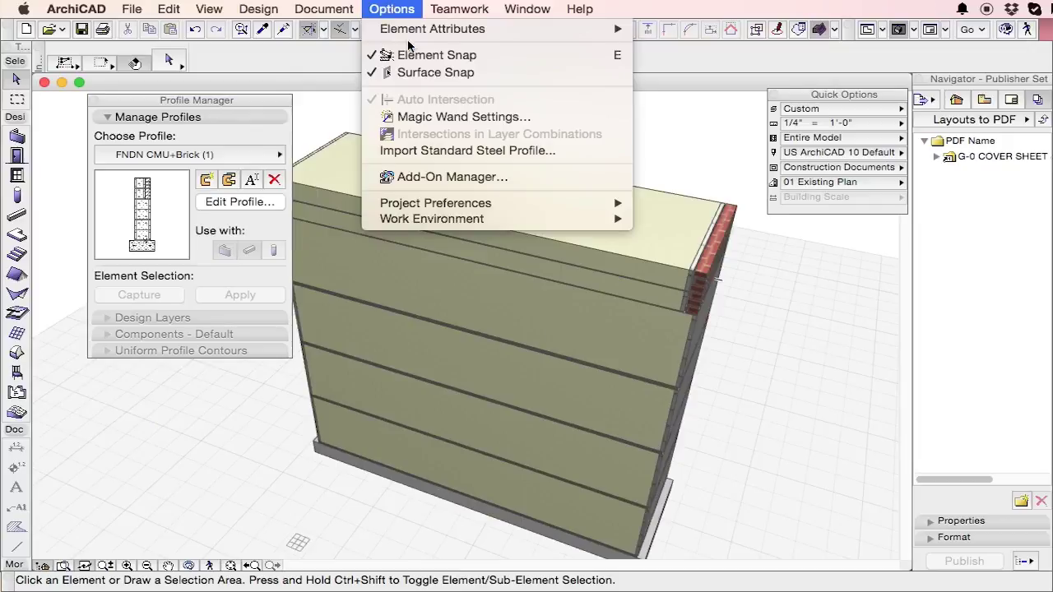
mouse_move(568, 29)
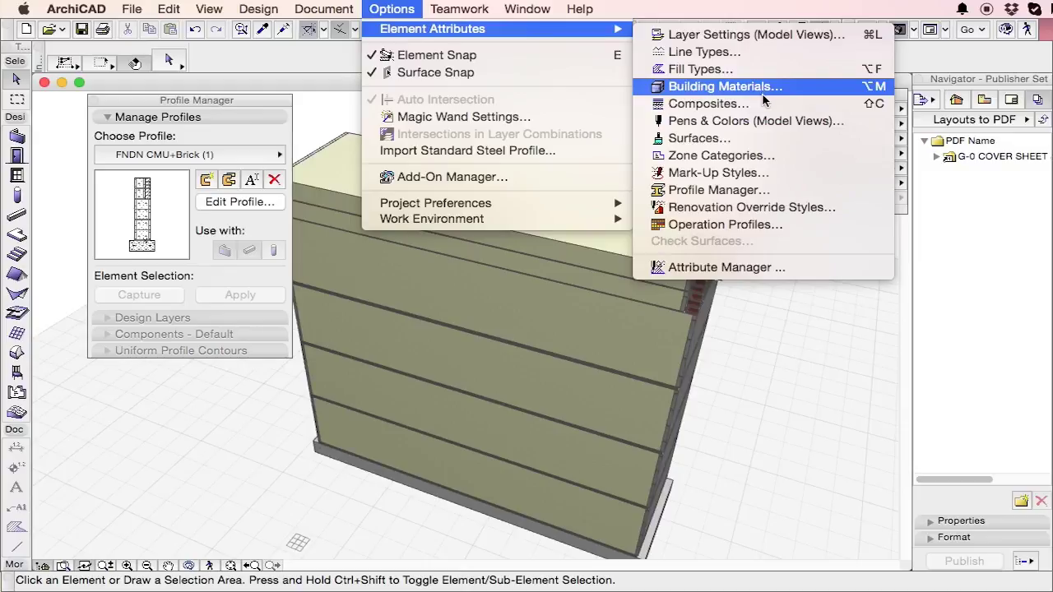
left_click(783, 374)
left_click(192, 156)
left_click(192, 157)
Open the standard steel profile import and set the country code to US Metric with the I / H Shape geometry.
left_click(327, 5)
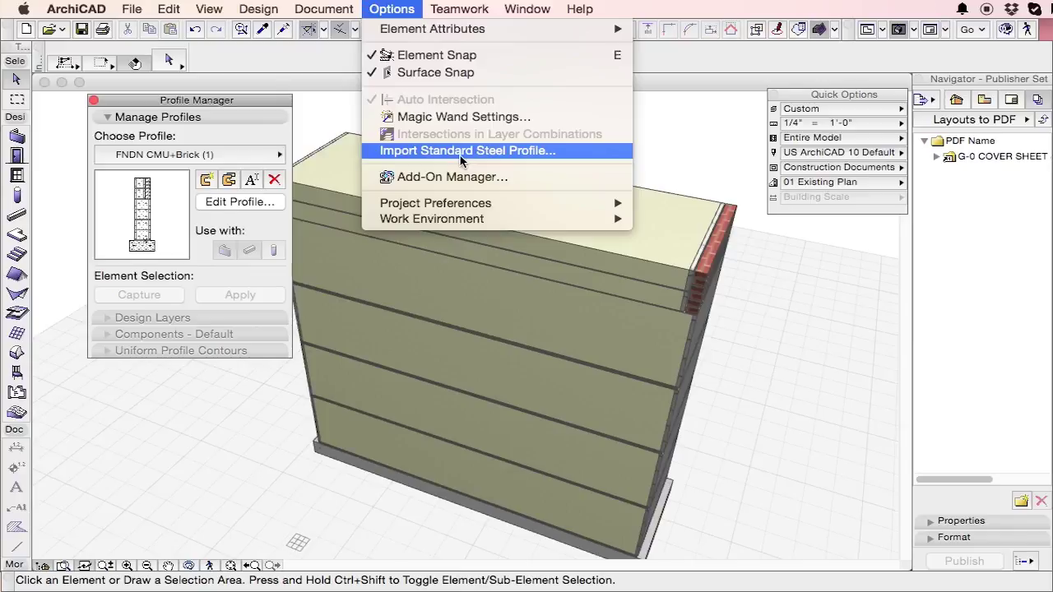
left_click(460, 155)
left_click_drag(655, 228, 349, 100)
left_click(367, 138)
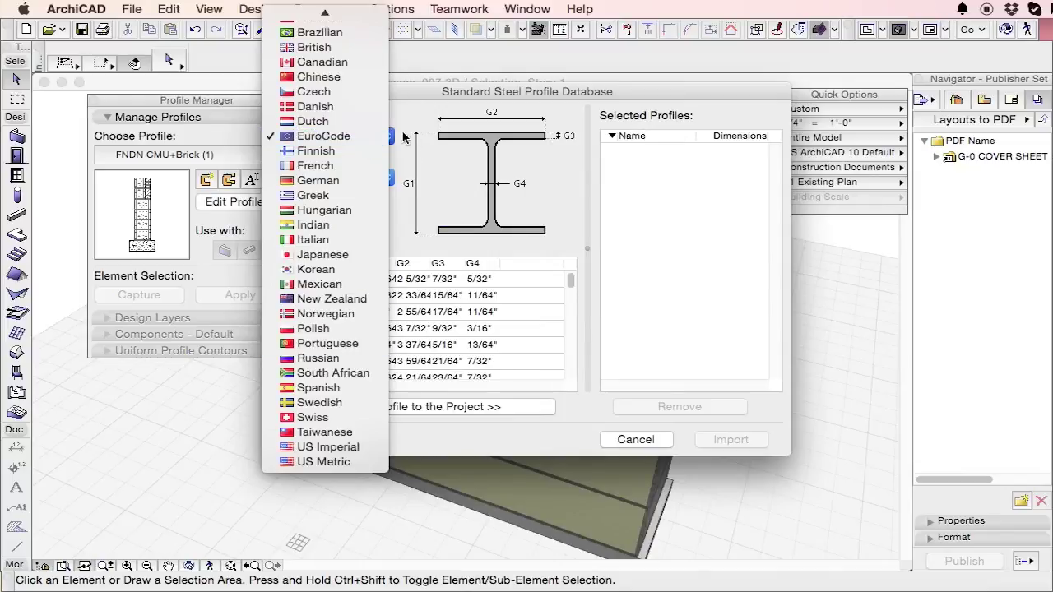
left_click(356, 465)
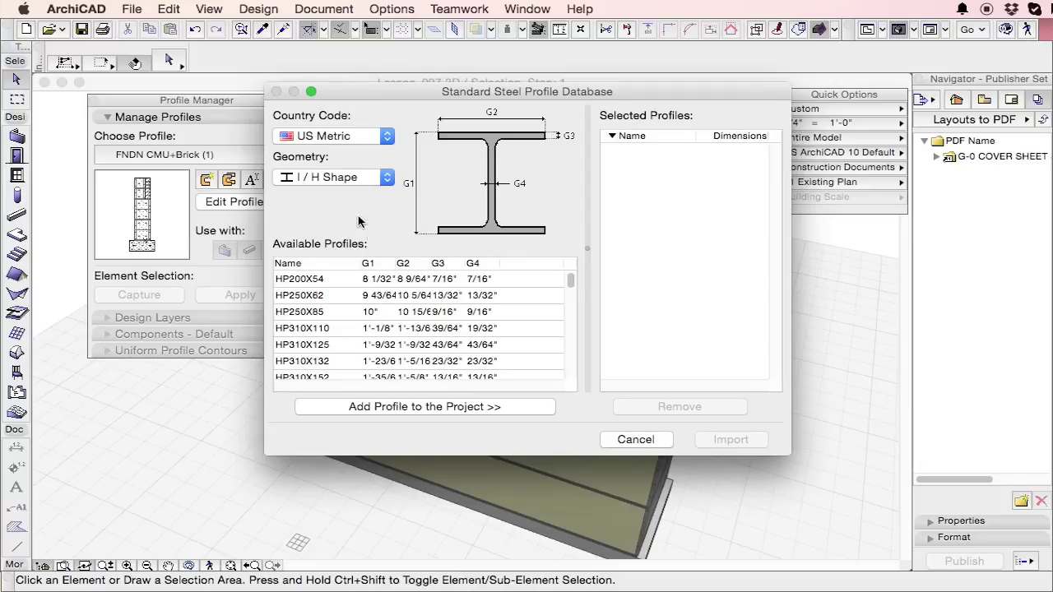
left_click(347, 179)
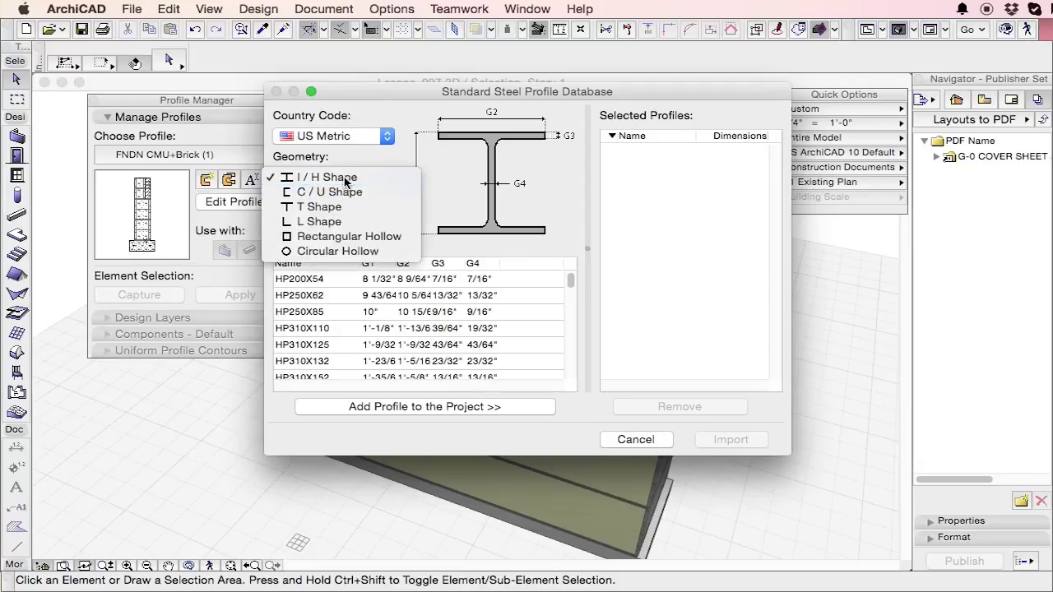
left_click(346, 179)
Add the HP200X54, W1000X412 and W1000X371 steel profiles to the selected profiles.
left_click(461, 281)
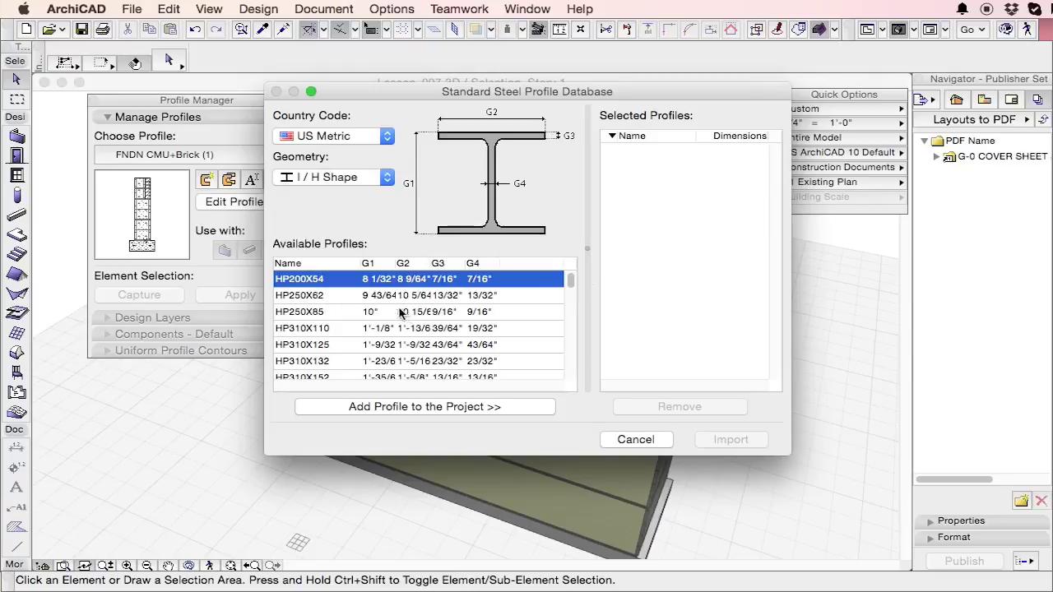
double_click(319, 281)
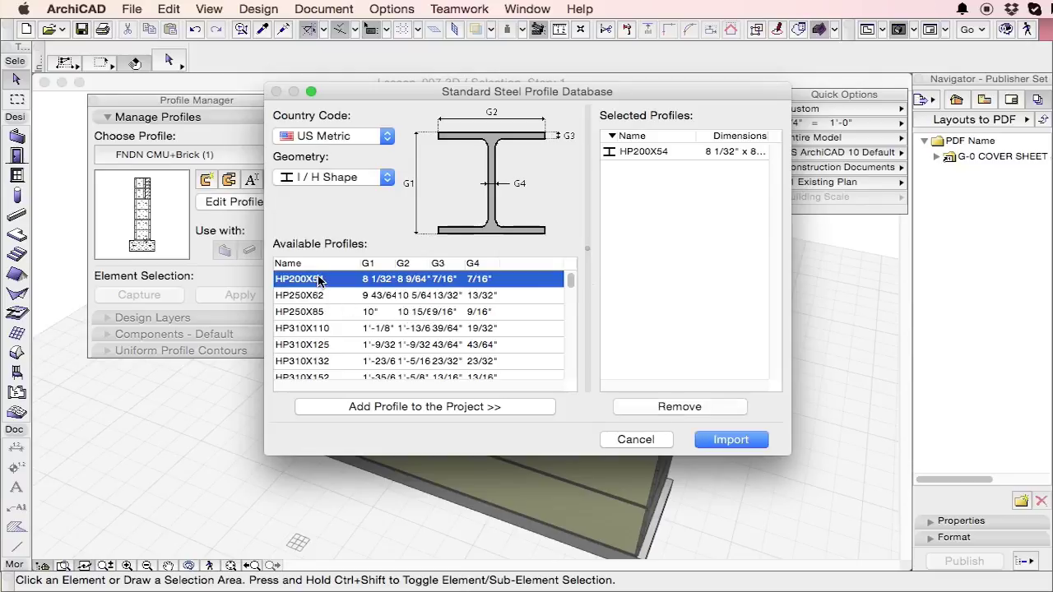
left_click(384, 179)
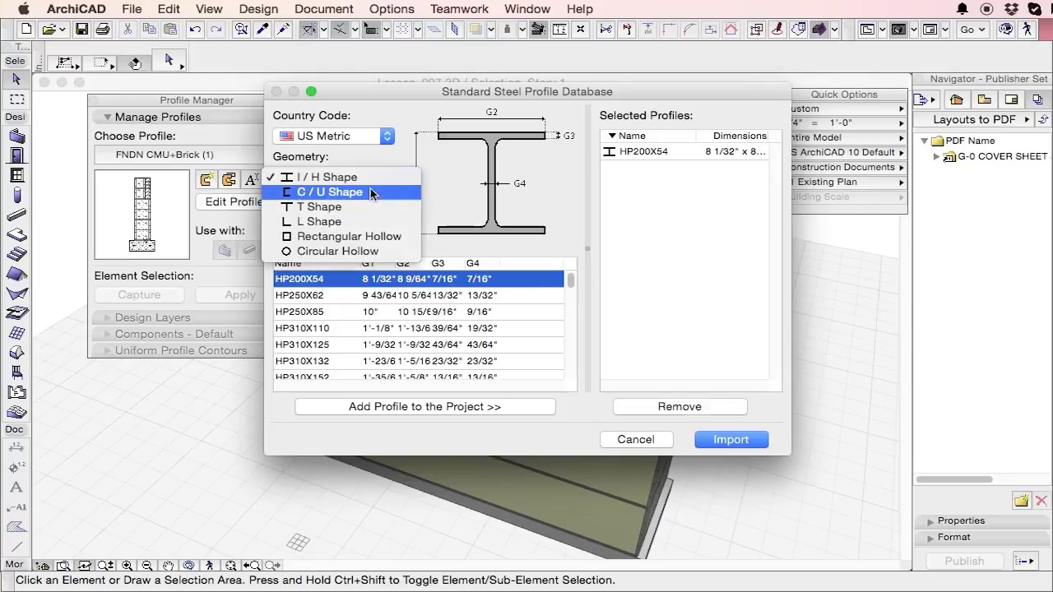
left_click(370, 178)
scroll(525, 324, "down", 10)
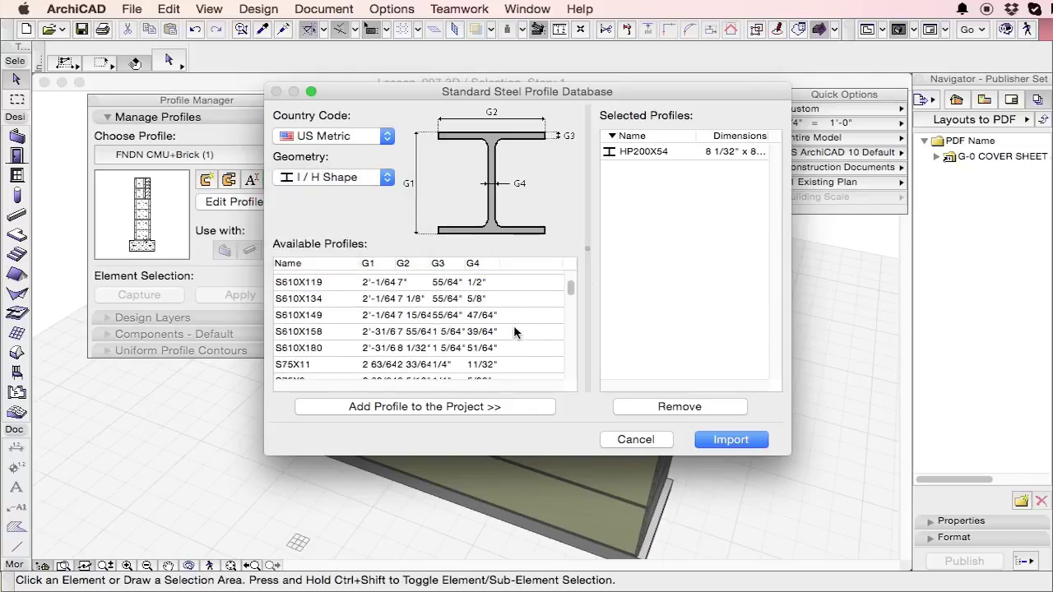
scroll(378, 364, "down", 3)
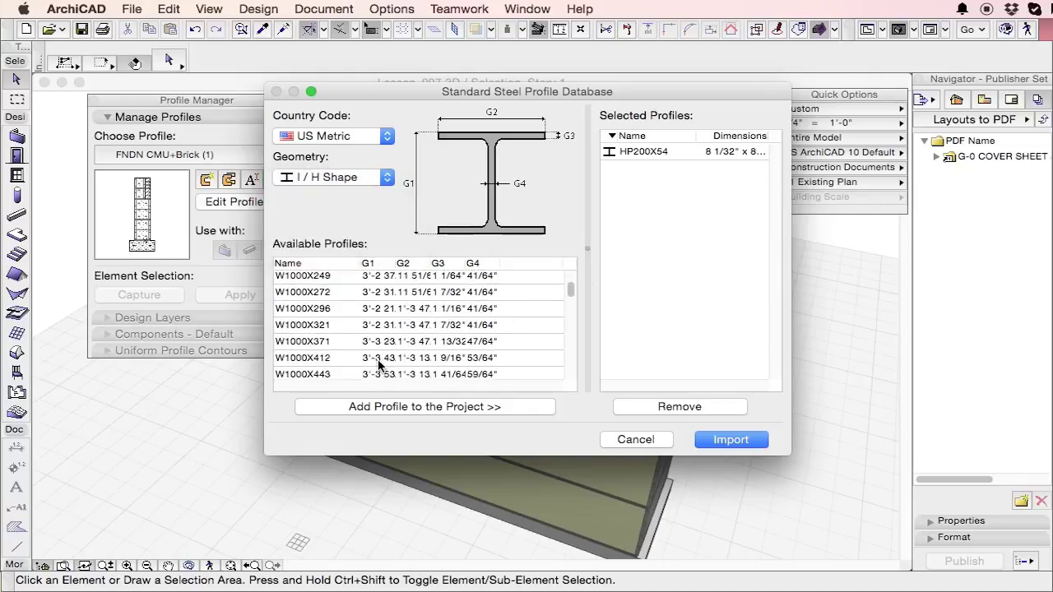
double_click(379, 361)
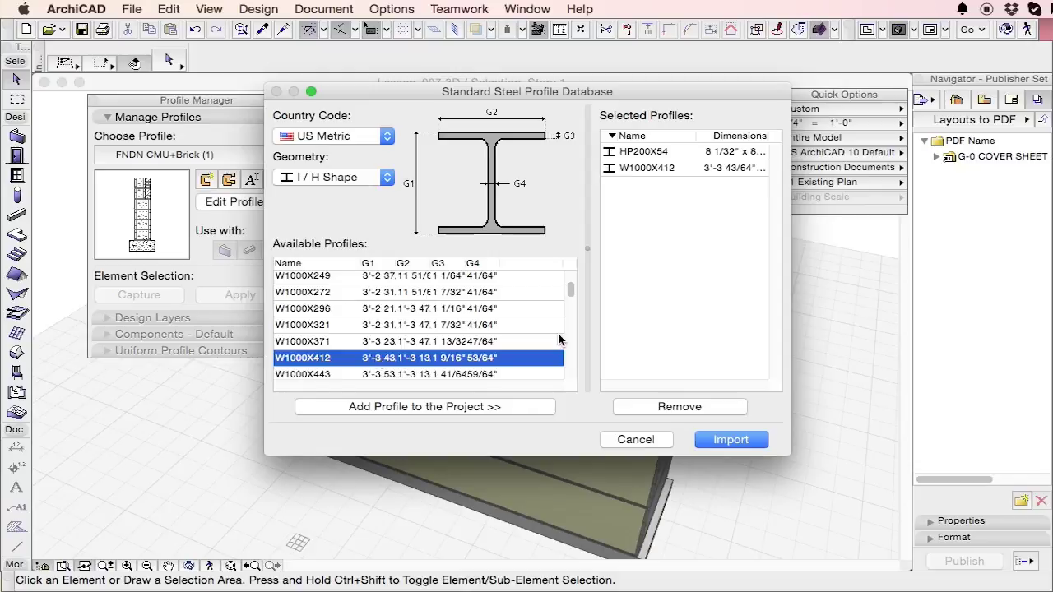
double_click(414, 342)
Add the M200X9.7 and HP250X62 steel profiles to the selected profiles.
scroll(393, 317, "up", 5)
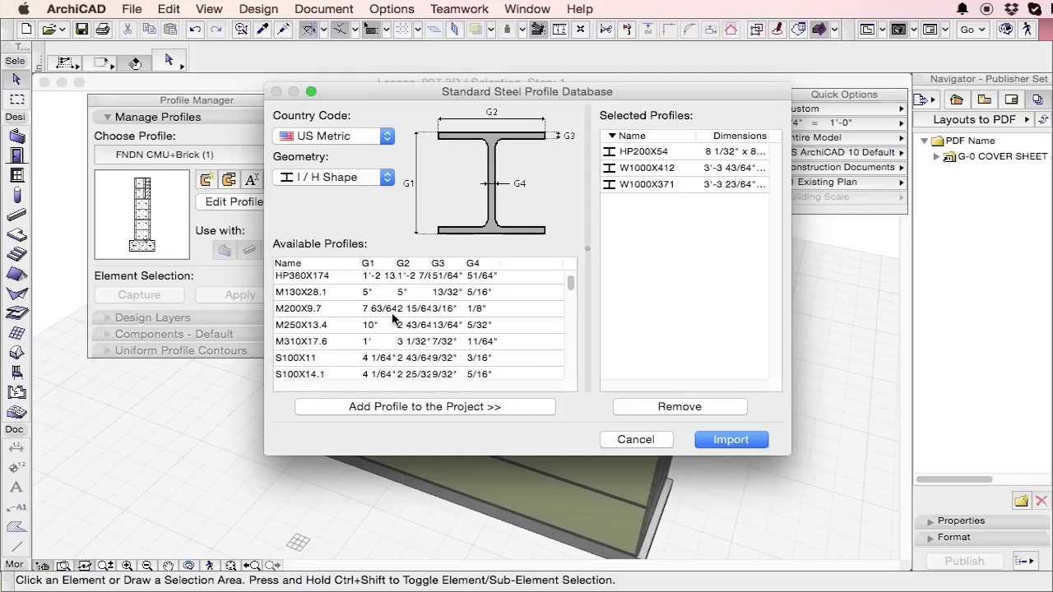
double_click(393, 309)
scroll(391, 309, "up", 3)
left_click(384, 296)
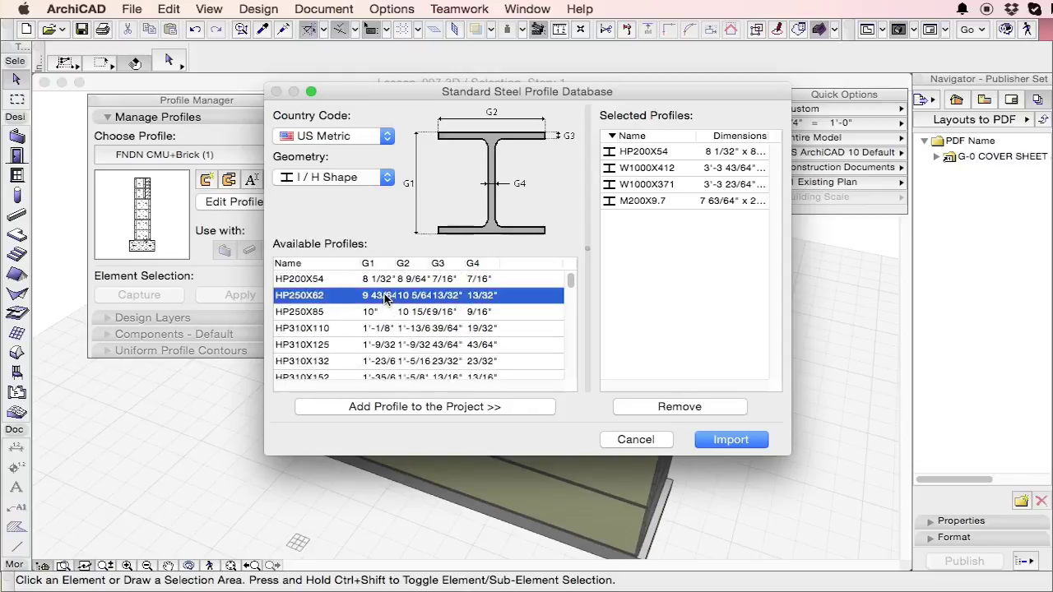
double_click(385, 297)
Add the W360X39, W460X113 and W840X226 steel profiles and import all selected profiles into the project.
scroll(392, 351, "down", 15)
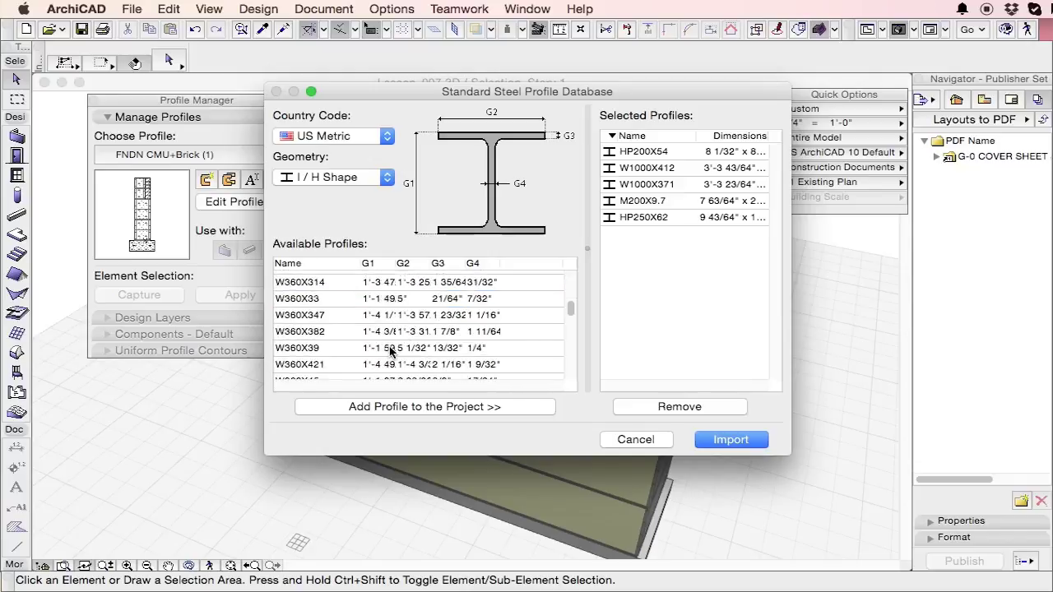
double_click(390, 348)
scroll(393, 354, "down", 5)
double_click(394, 358)
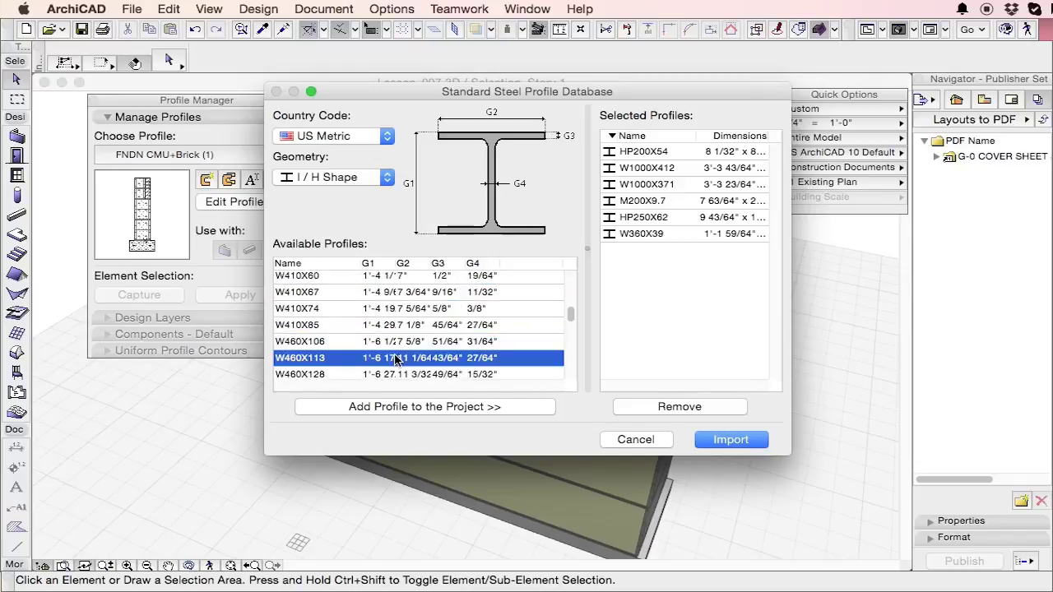
scroll(395, 358, "down", 15)
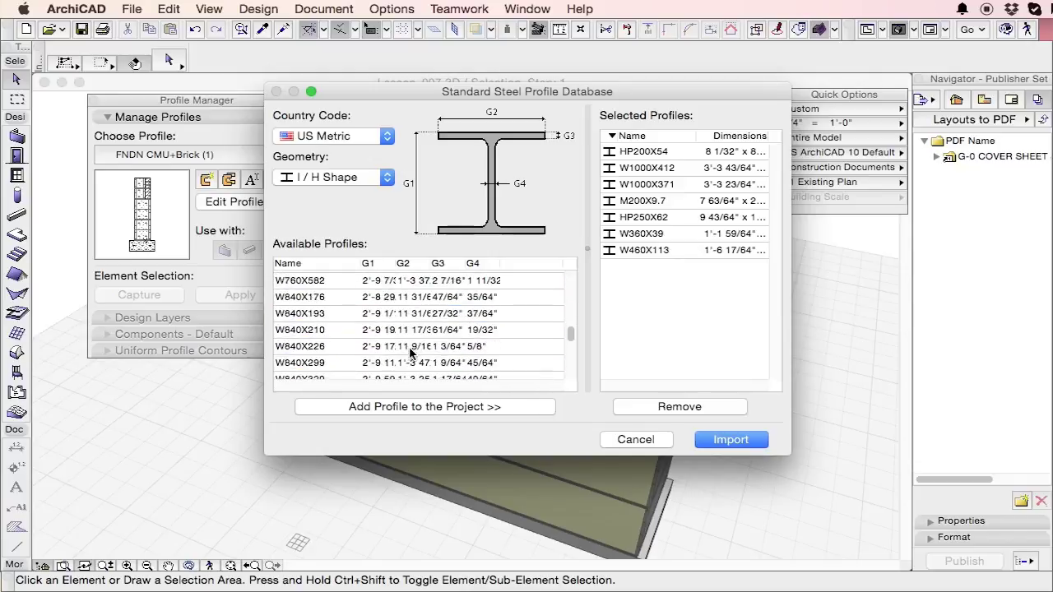
double_click(437, 350)
left_click(734, 441)
Choose the imported W1000X371 profile and open it in the Profile Editor.
left_click(213, 154)
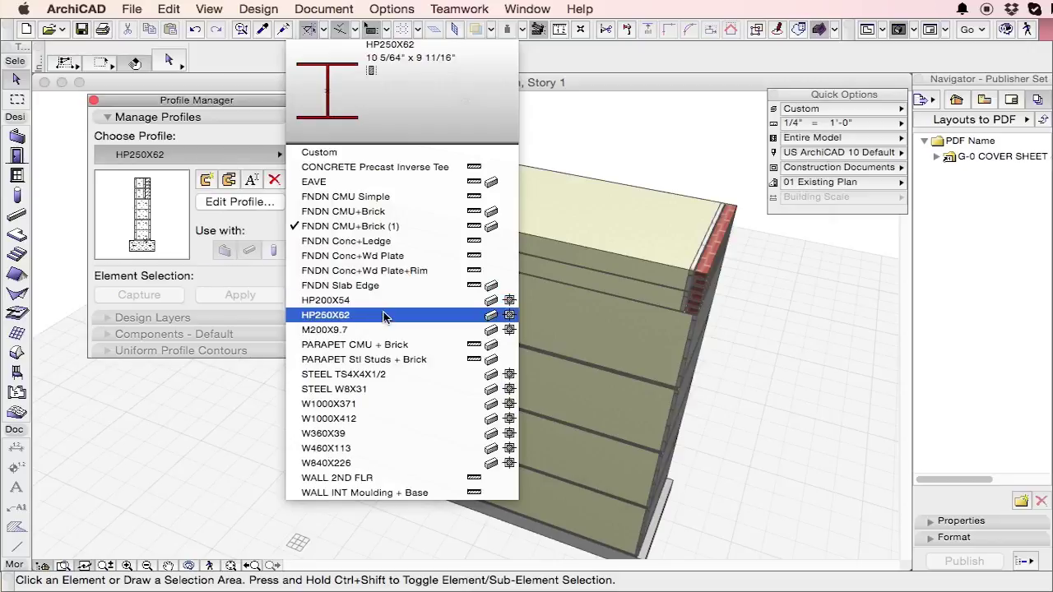
left_click(380, 405)
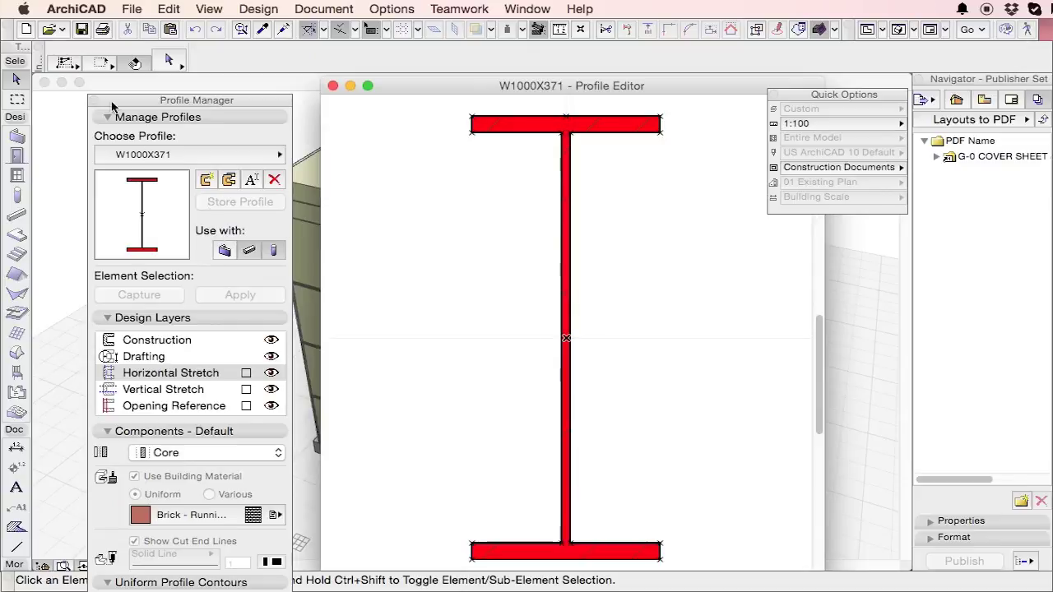
Close the Profile Manager and set the Beam tool to use the complex profile W1000X371.
left_click(180, 431)
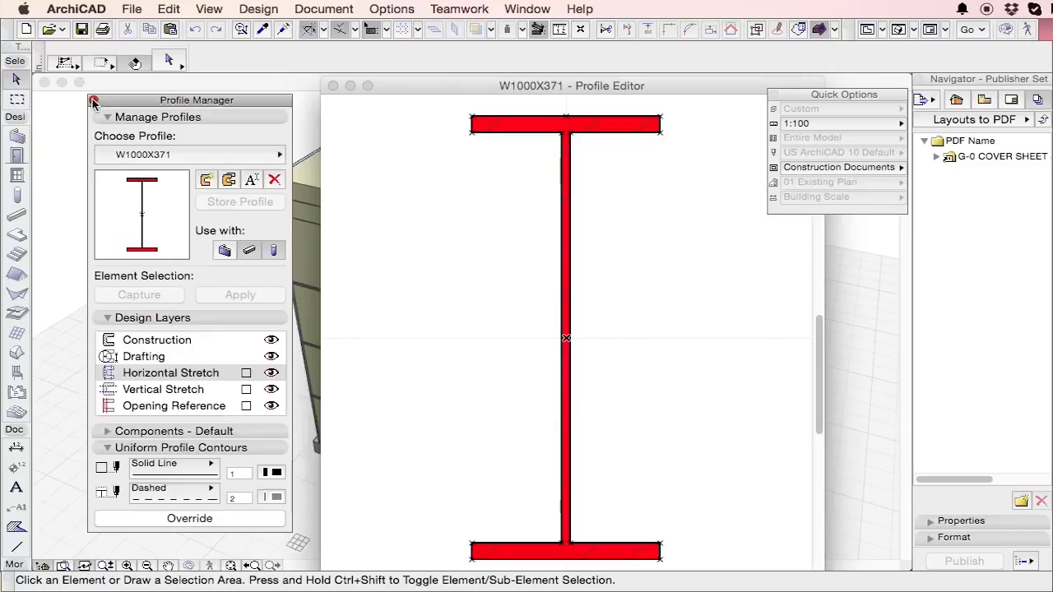
left_click(92, 100)
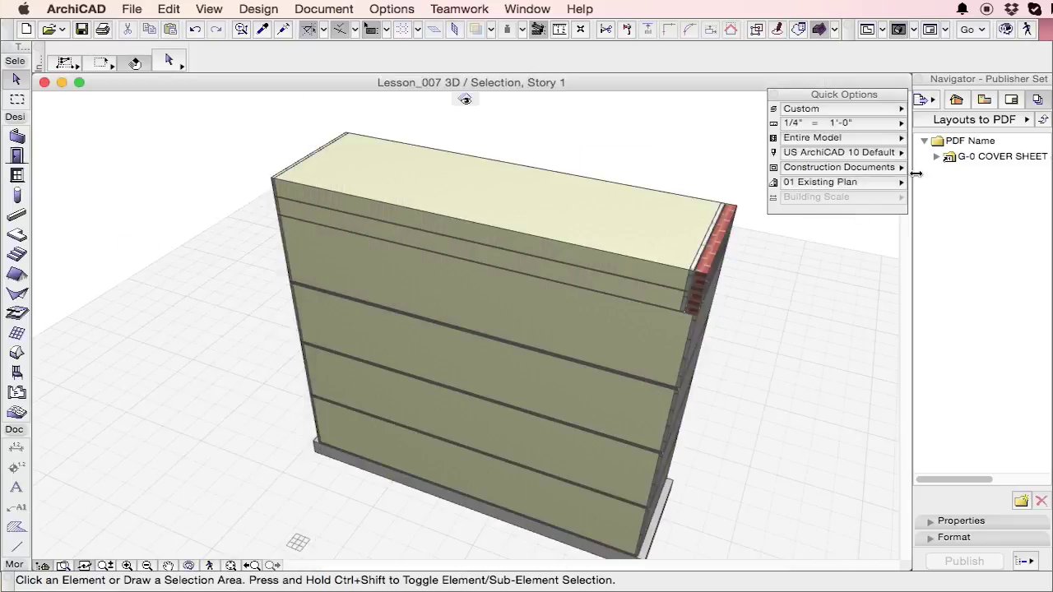
left_click(18, 214)
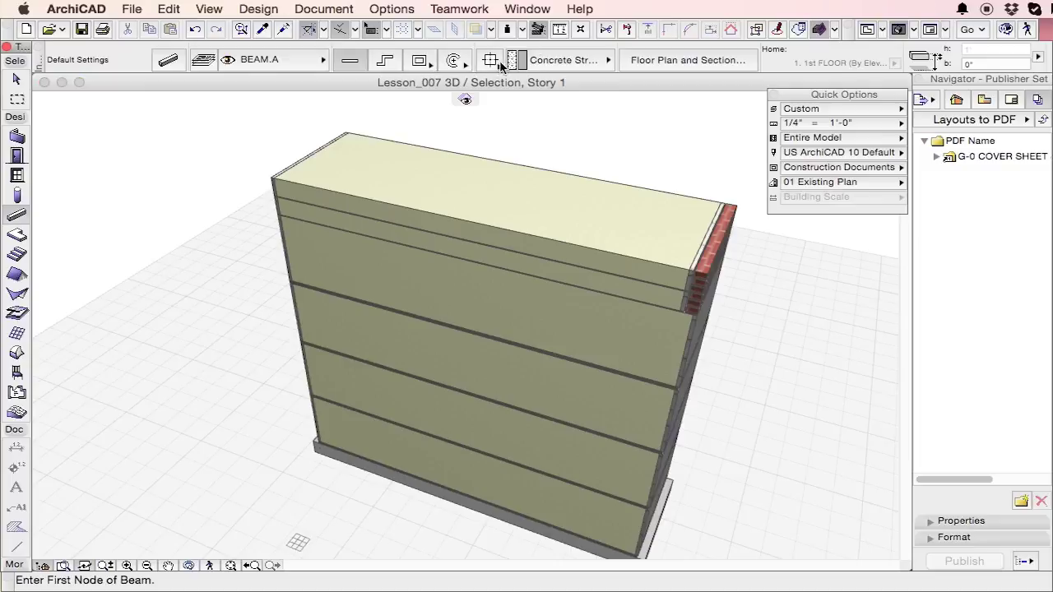
left_click(489, 62)
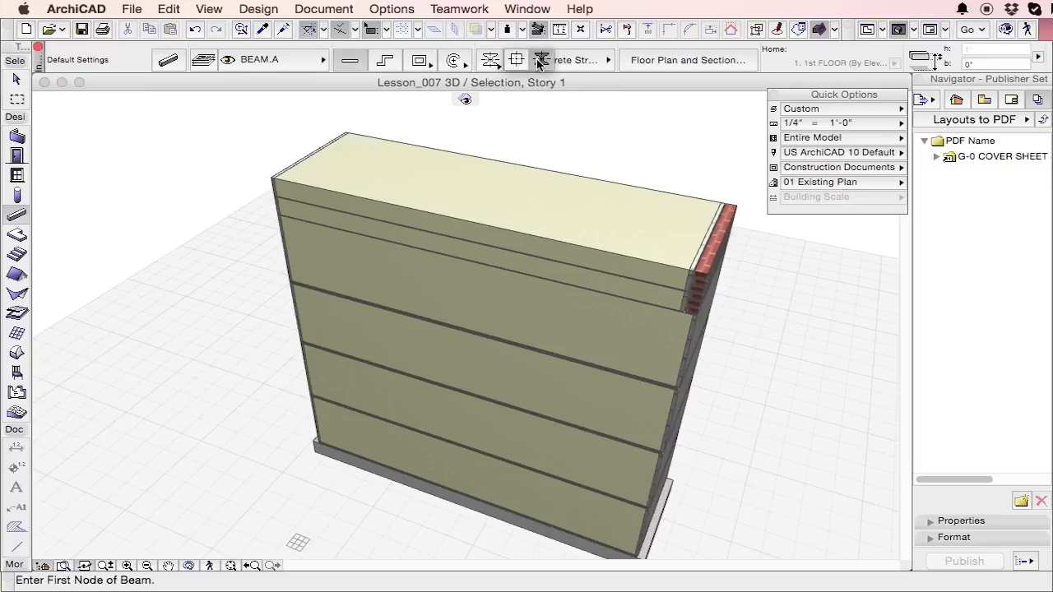
left_click(540, 63)
left_click(568, 60)
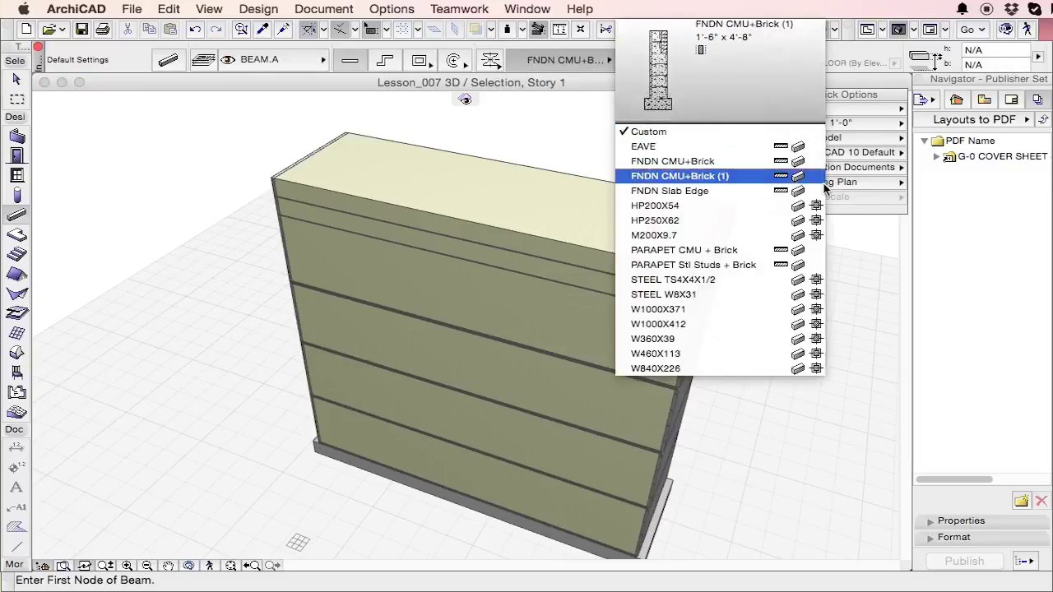
left_click(732, 309)
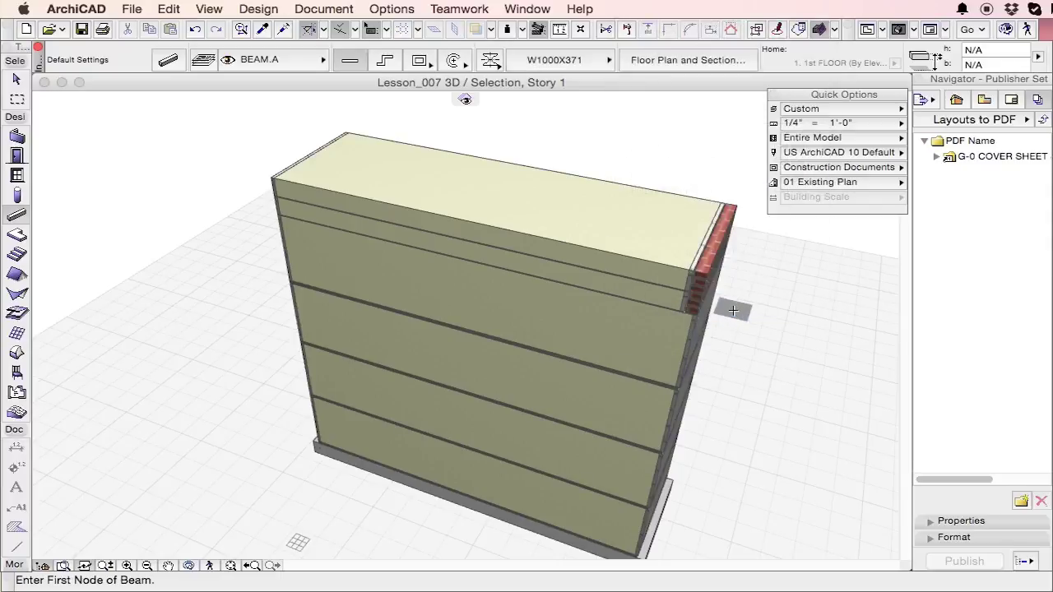
Draw a straight W1000X371 beam on the ground along the front of the wall, extending past its corner, and select it.
left_click(181, 403)
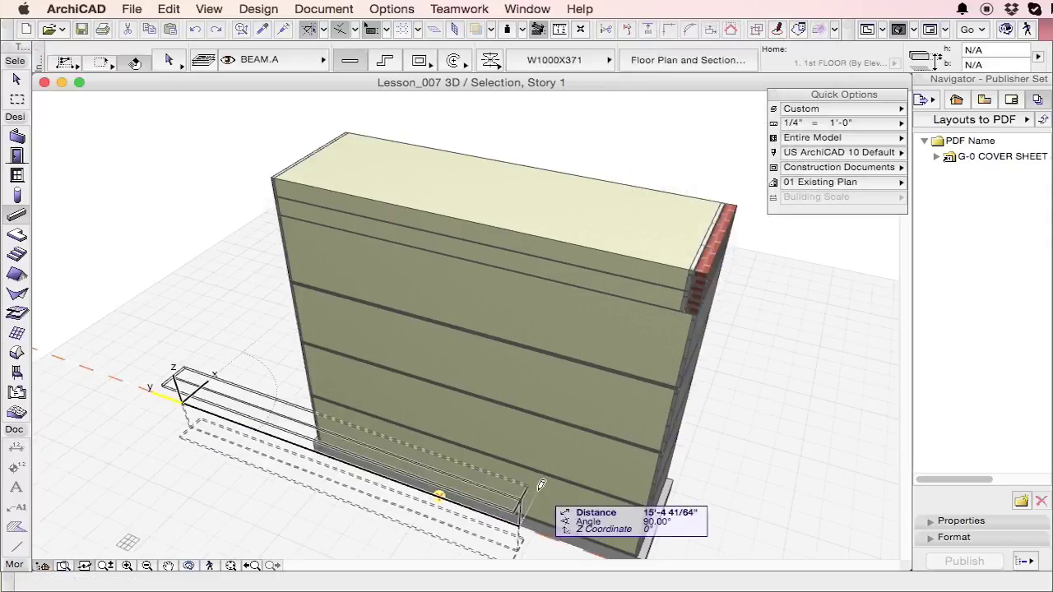
scroll(557, 455, "down", 5)
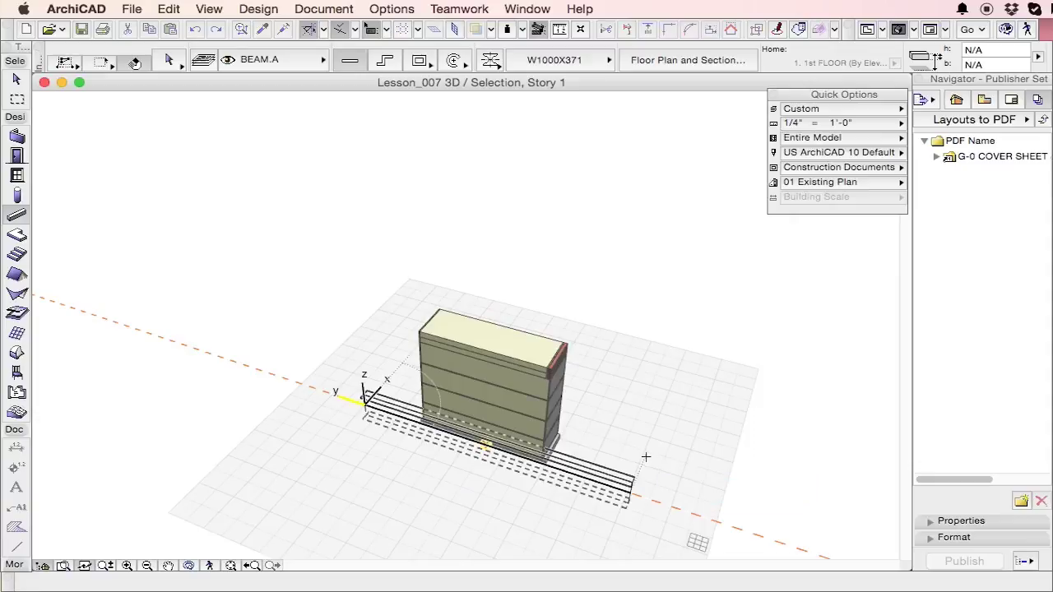
left_click(636, 491)
scroll(640, 500, "up", 10)
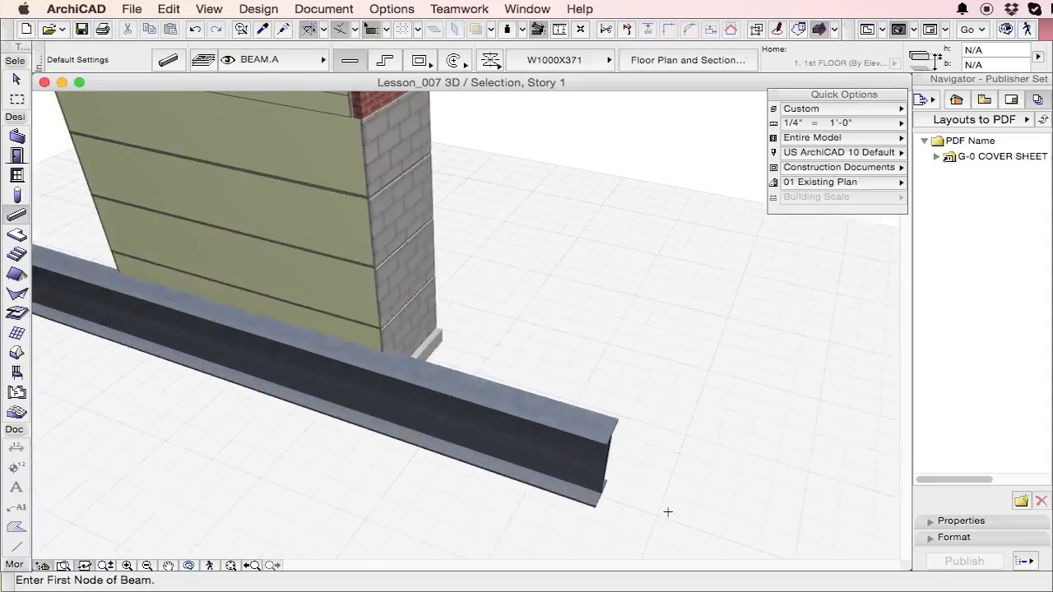
key("Escape")
left_click(484, 370)
scroll(482, 370, "up", 2)
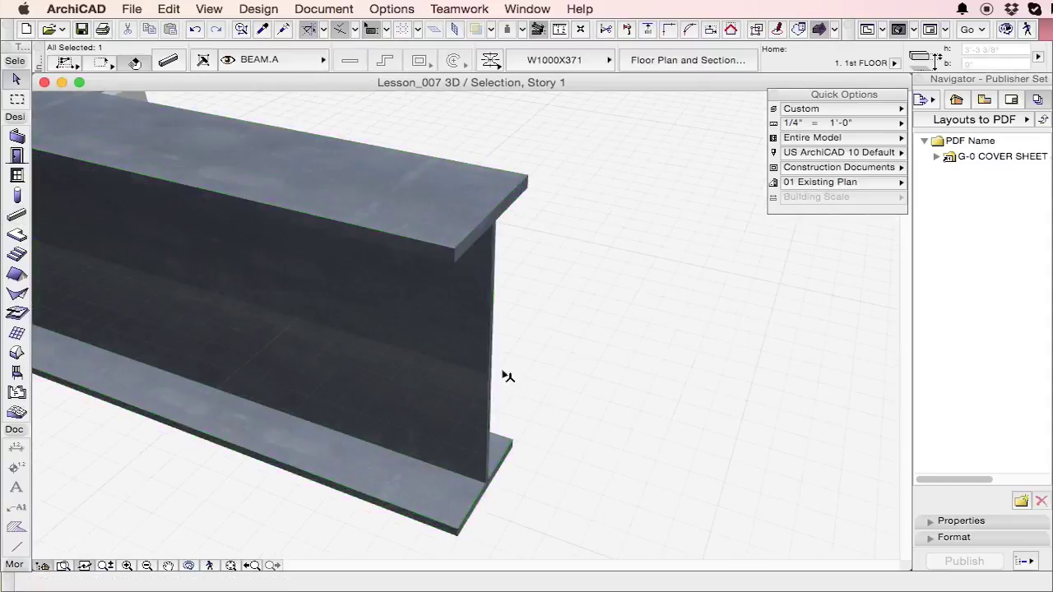
scroll(645, 378, "down", 5)
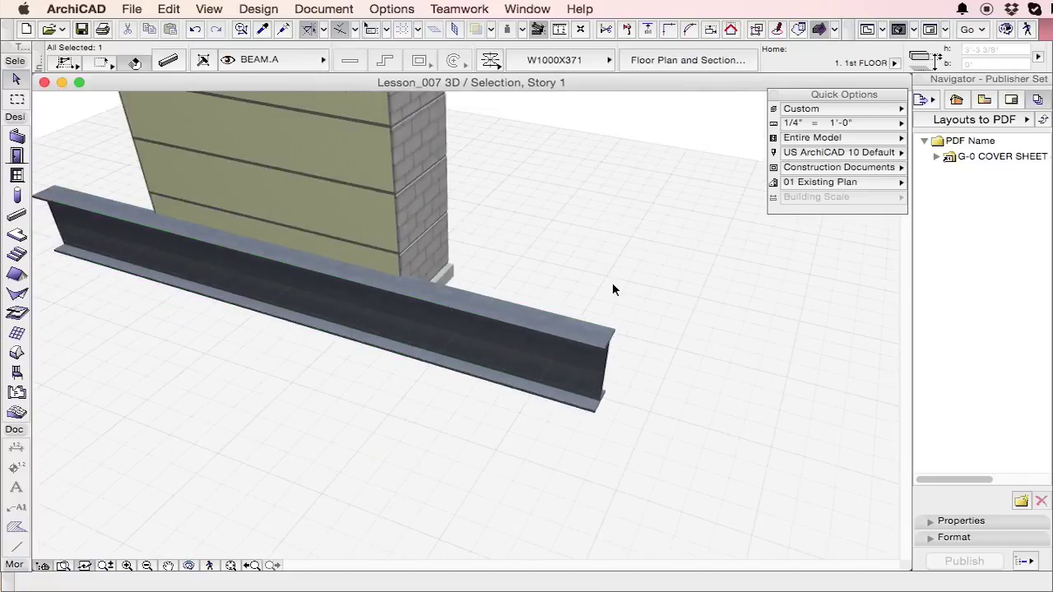
key("super+e")
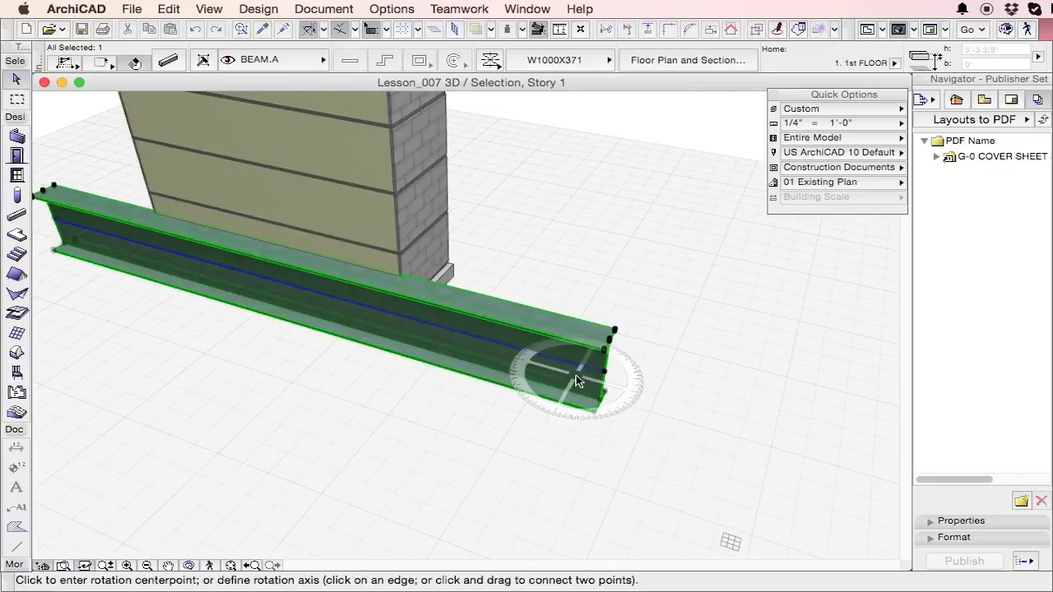
left_click(575, 375)
left_click(513, 357)
key("Escape")
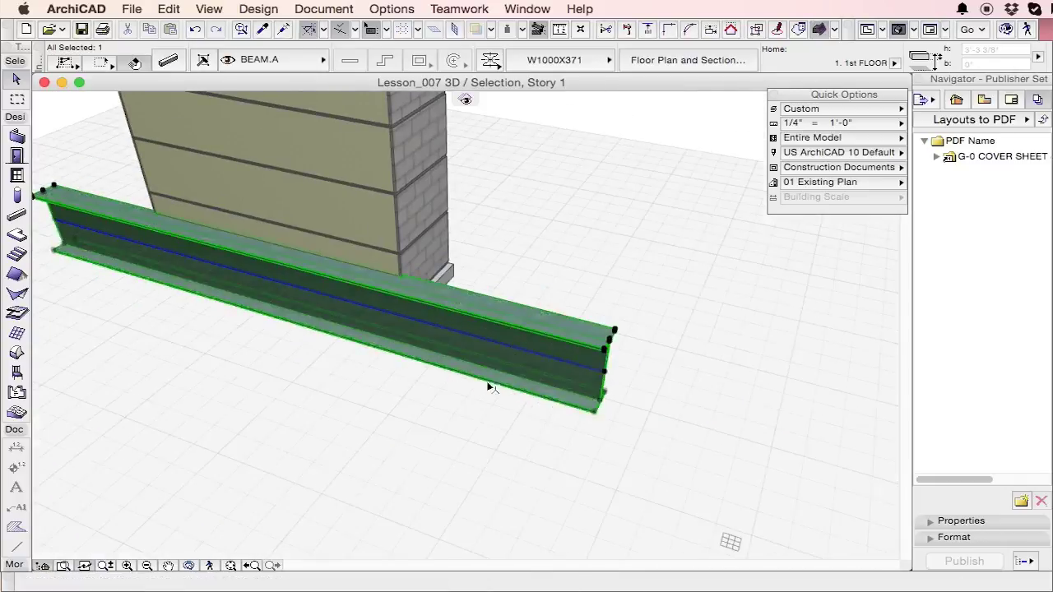
key("super+d")
left_click(556, 377)
key("Escape")
Rotate a copy of the steel beam about a point near its end so that it crosses the original roughly perpendicularly.
key("super+e")
left_click(516, 362)
left_click(440, 344)
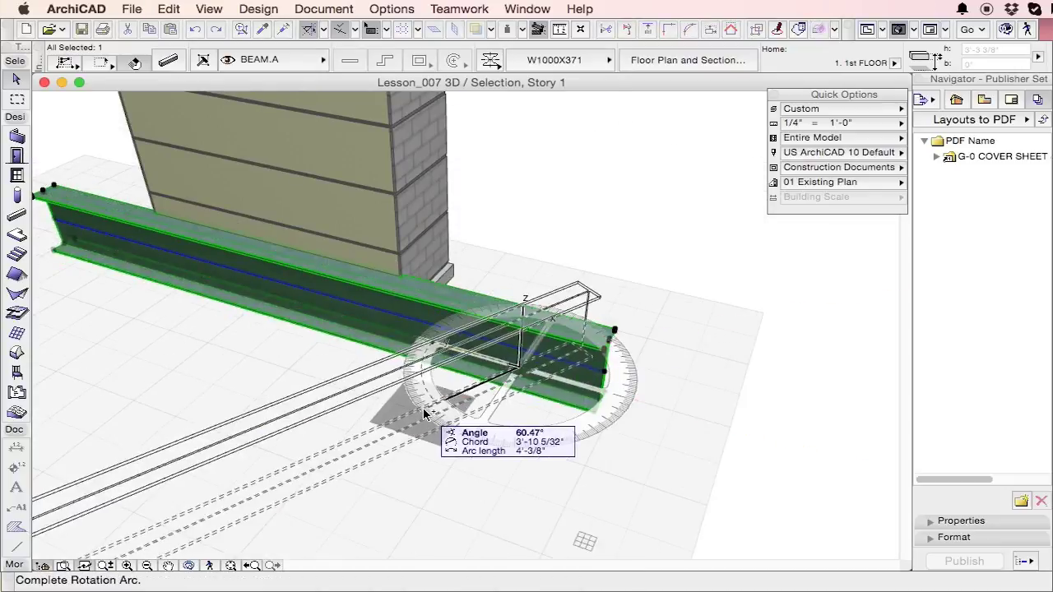
left_click(474, 327)
key("Escape")
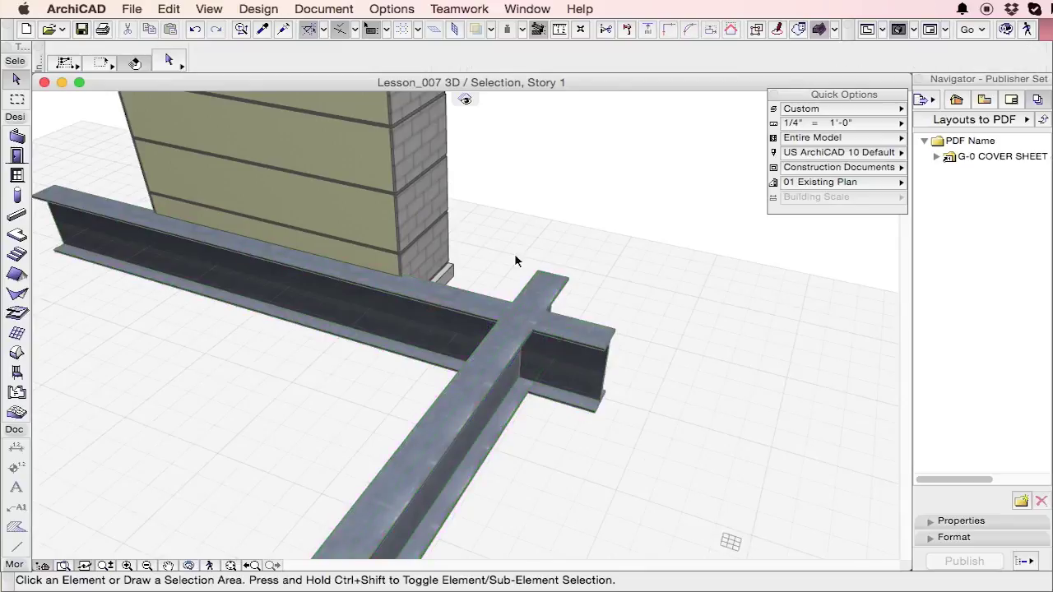
scroll(586, 234, "down", 5)
middle_click_drag(610, 239, 616, 239, "shift")
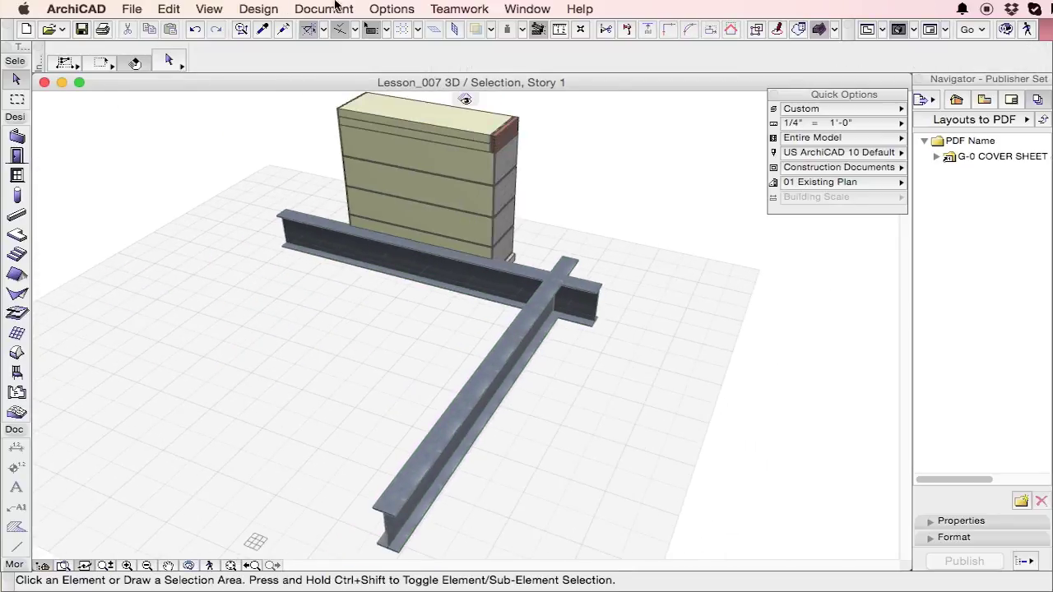
left_click(334, 9)
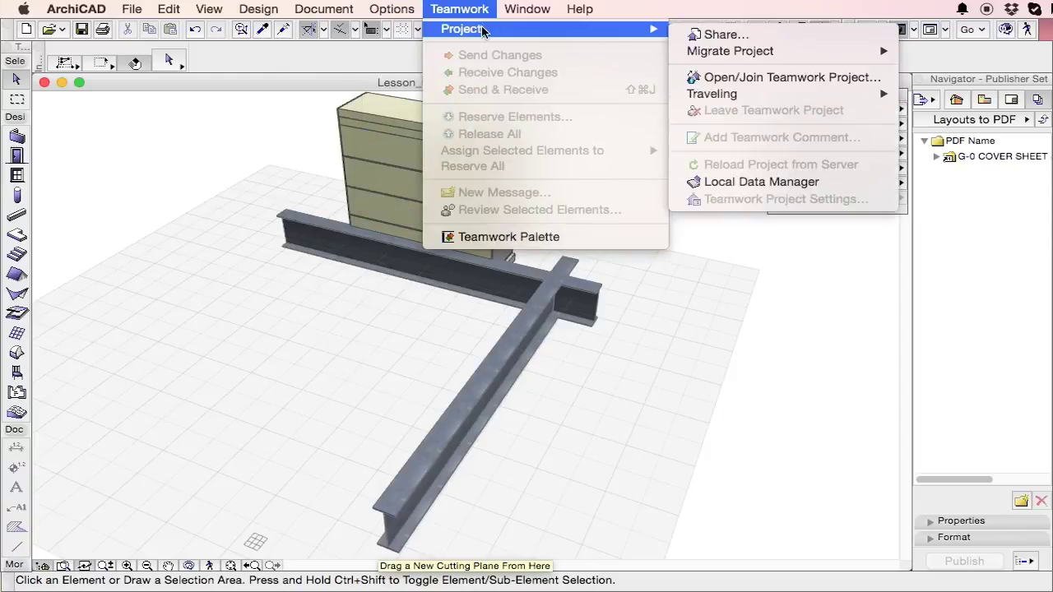
mouse_move(424, 31)
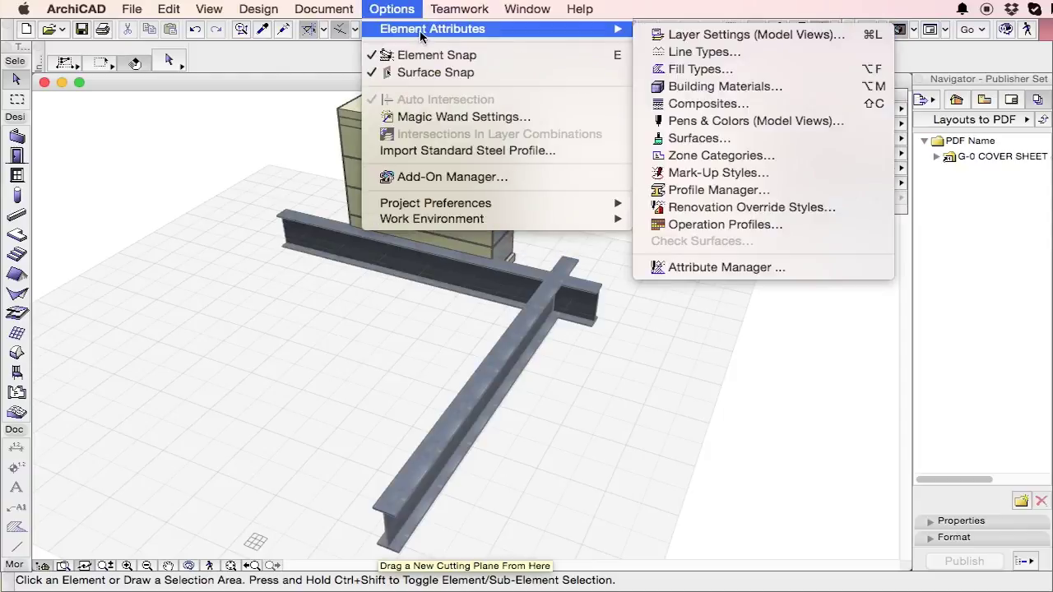
left_click(724, 103)
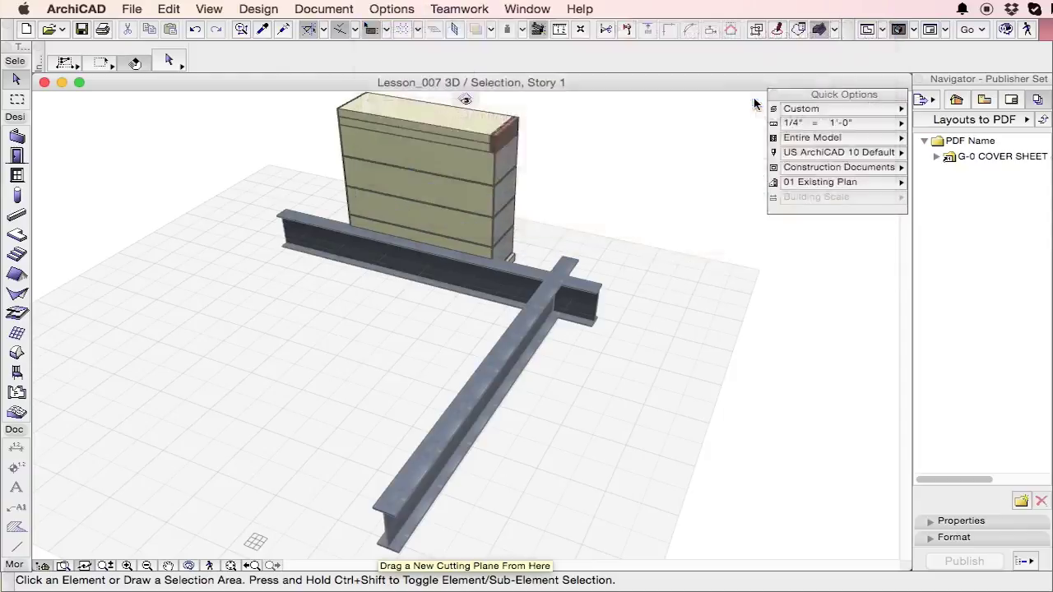
key("Escape")
Preview the imported W360X39 profile in the Profile Manager and close the manager.
left_click(403, 8)
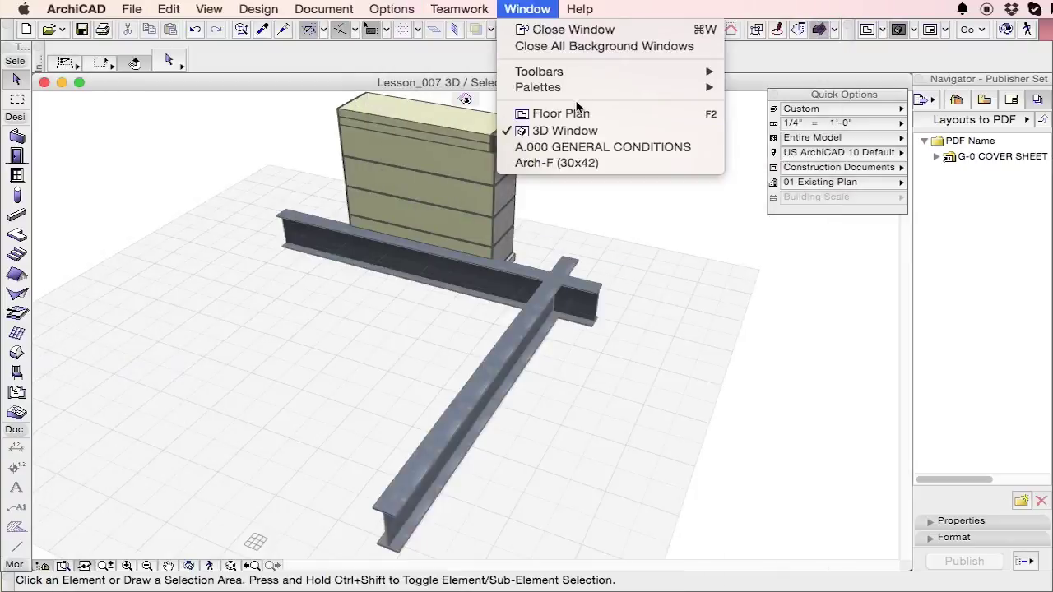
mouse_move(580, 94)
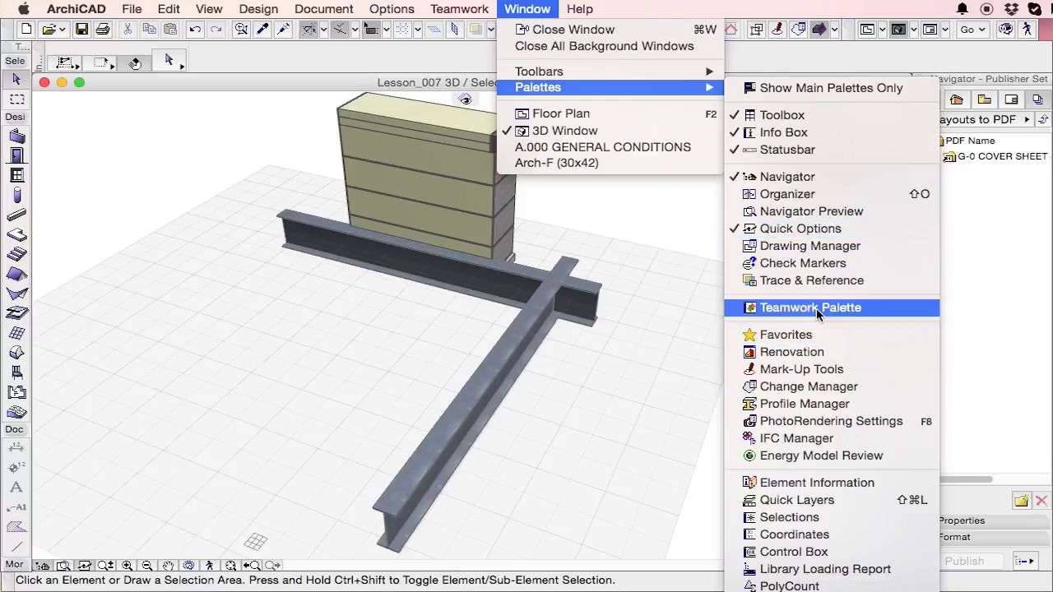
left_click(805, 404)
left_click(160, 154)
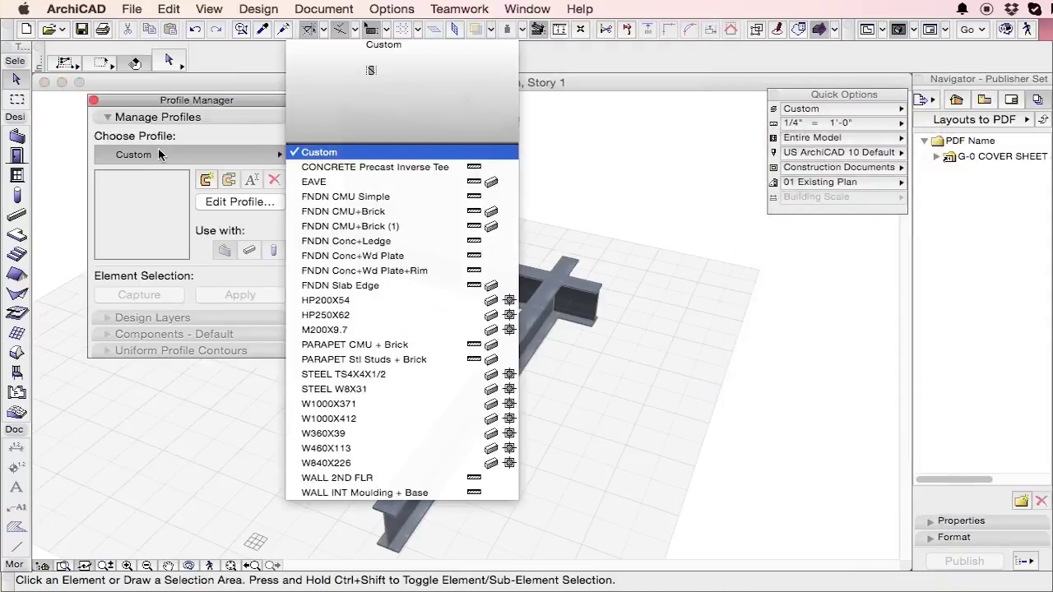
left_click(428, 434)
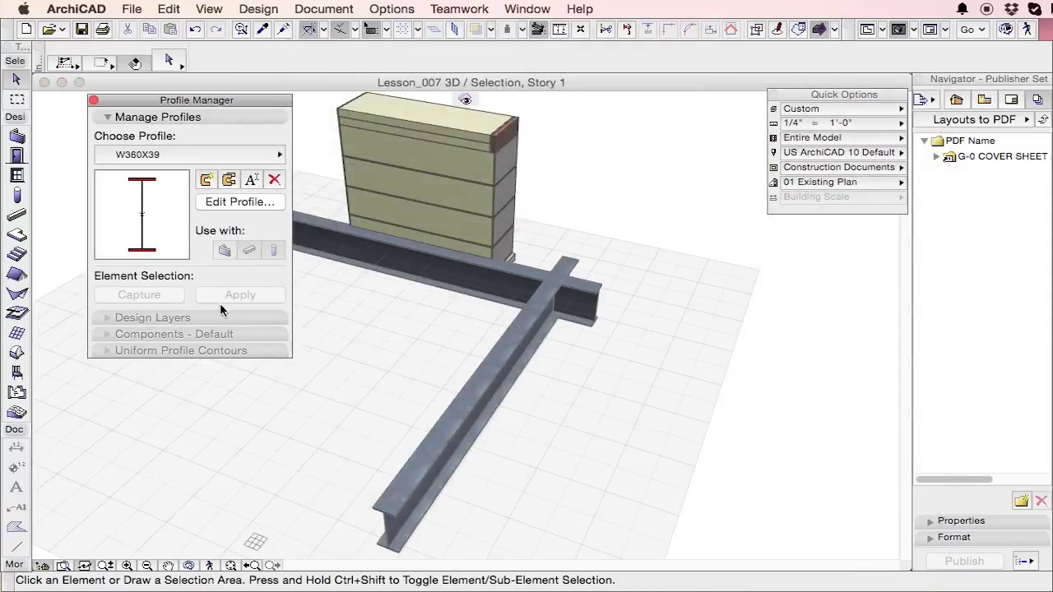
left_click(94, 100)
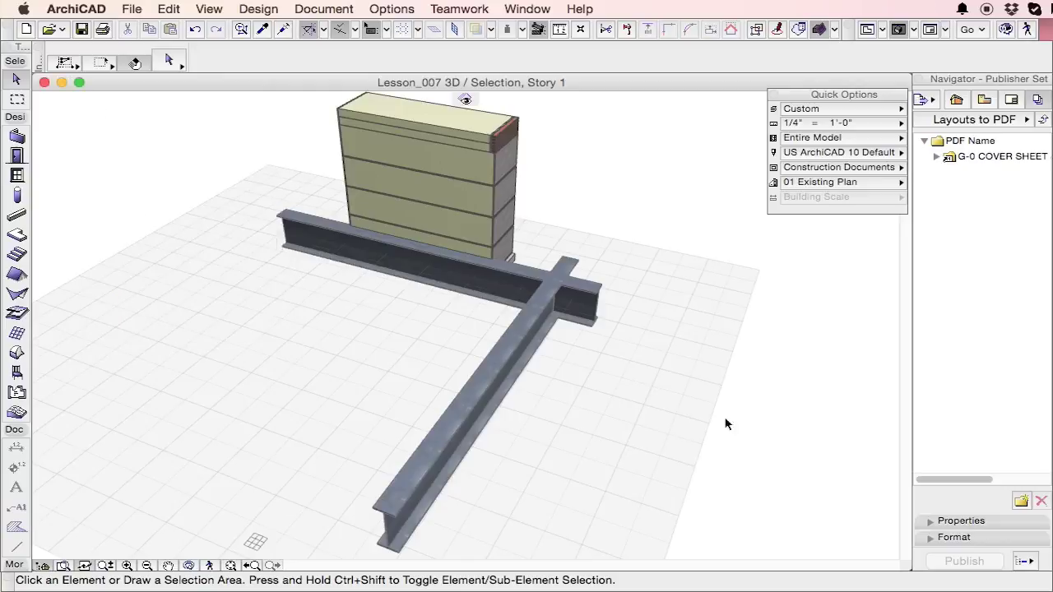
Save the rotated beam's settings as a beam favorite named W1000x371 and confirm its settings.
left_click_drag(623, 409, 551, 380)
left_click(510, 369)
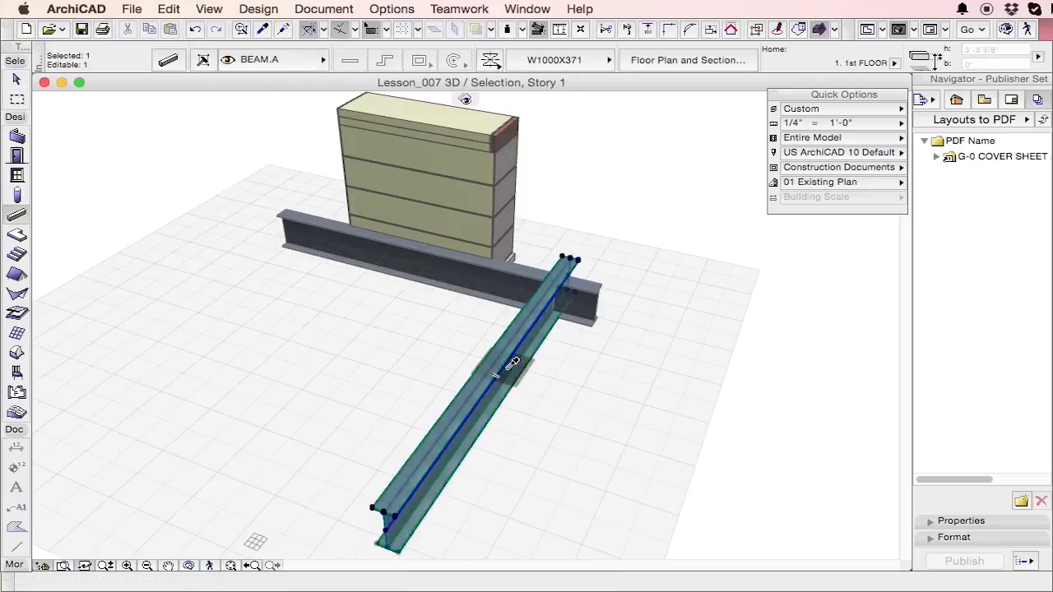
key("super+t")
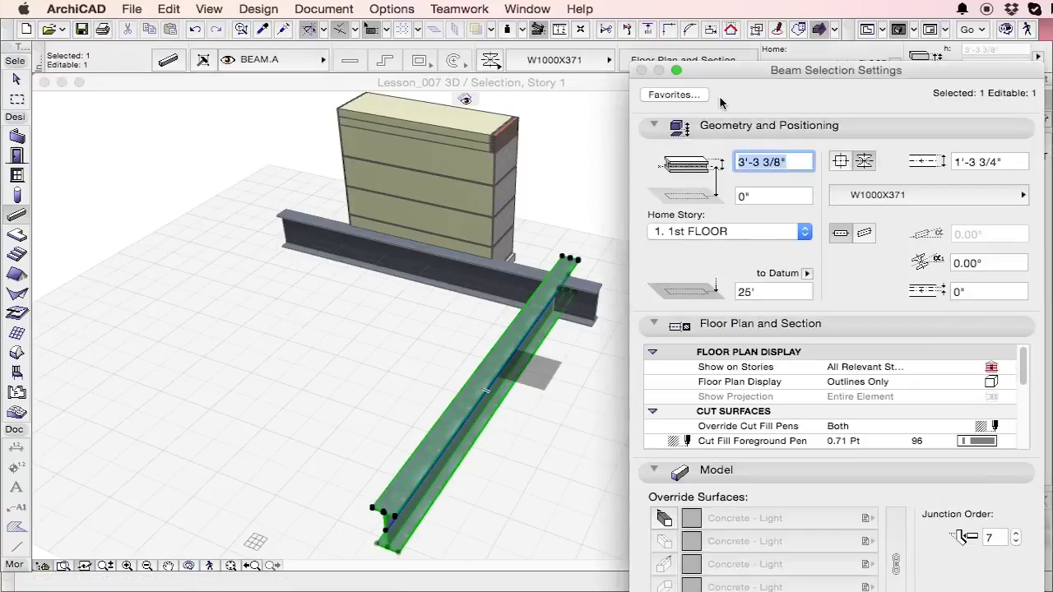
left_click(674, 95)
left_click(843, 160)
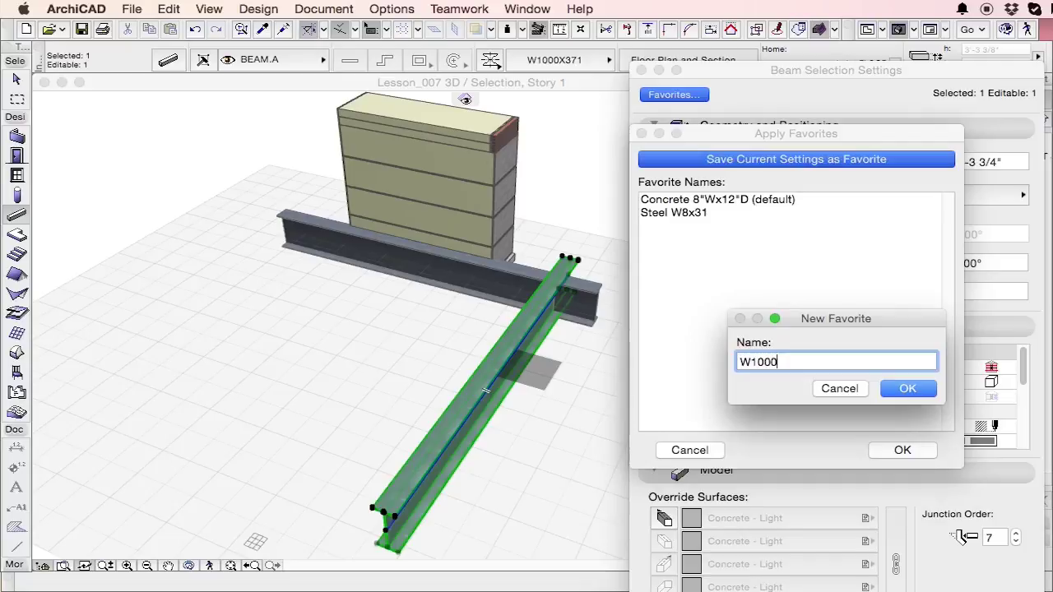
type("W1000x371")
key("Return")
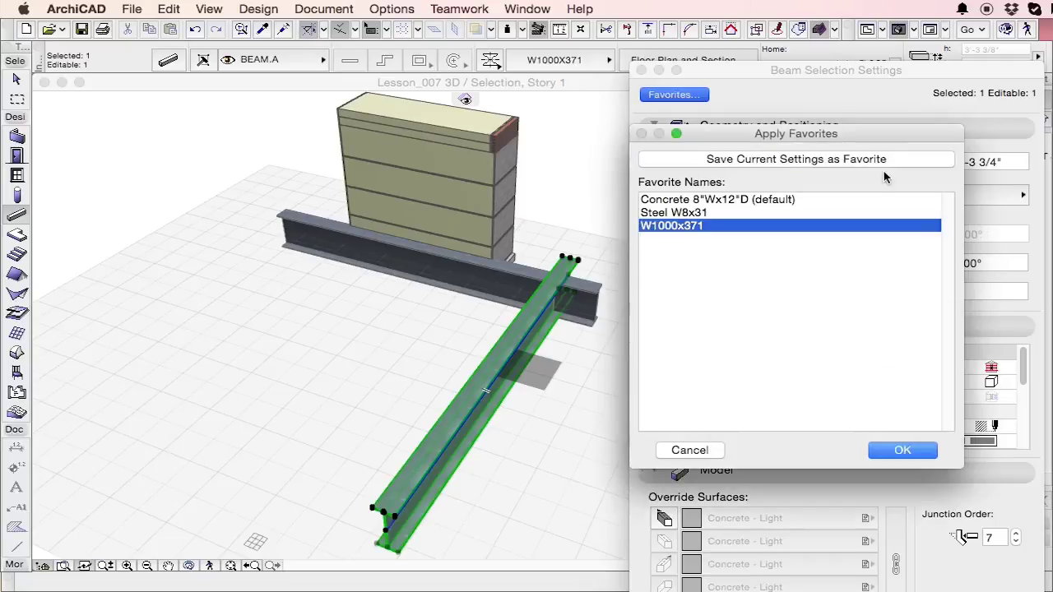
left_click(909, 453)
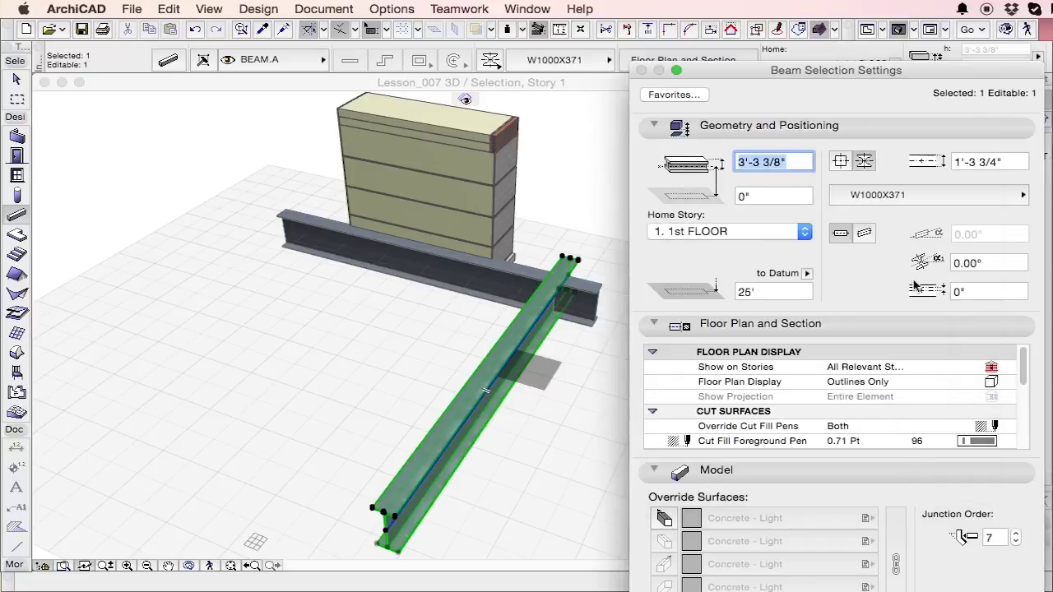
key("Return")
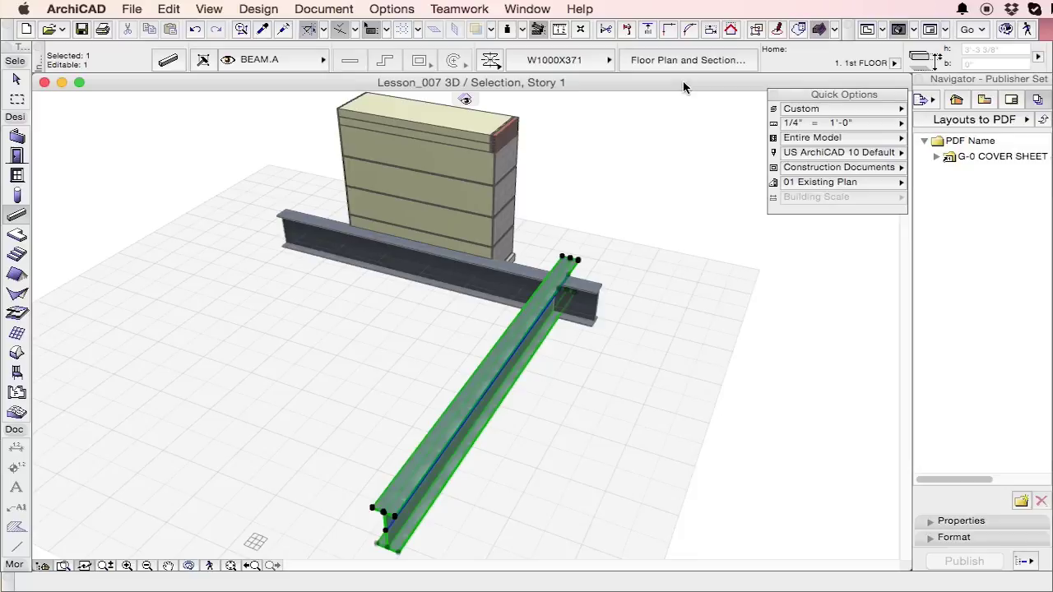
left_click(482, 13)
mouse_move(473, 30)
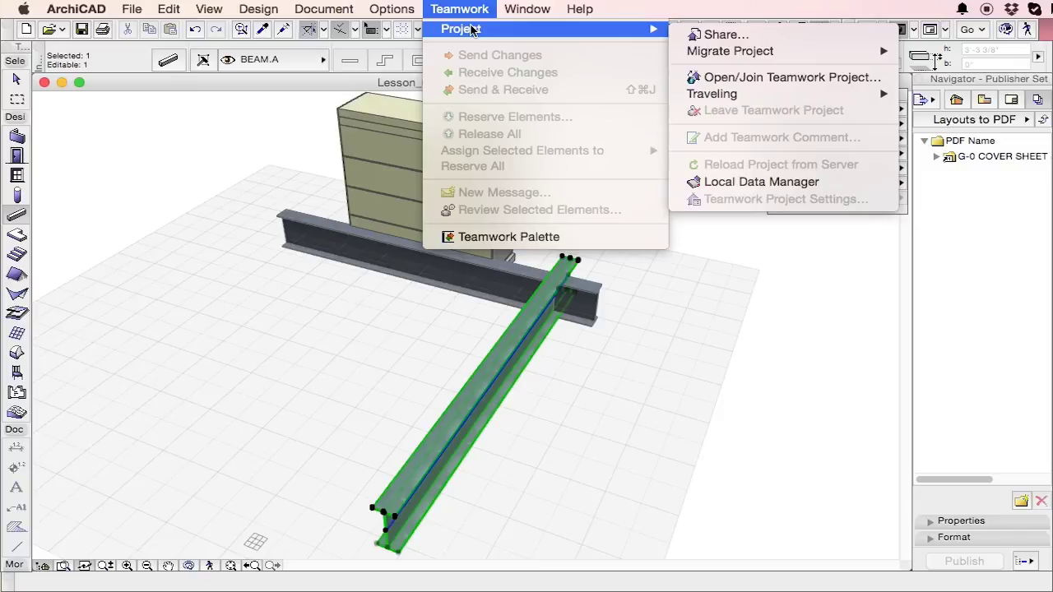
left_click(874, 33)
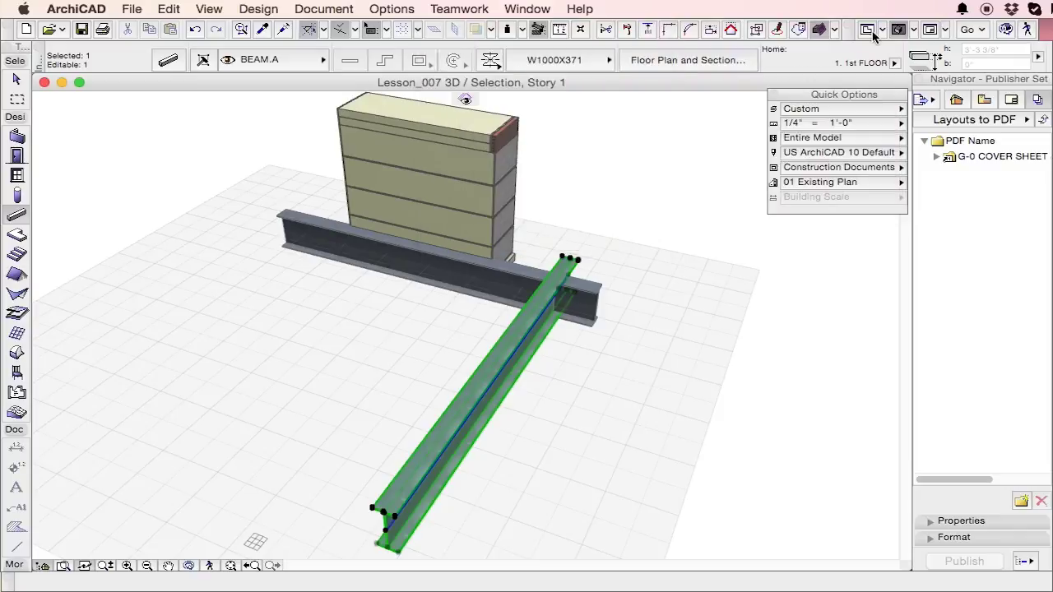
key("Escape")
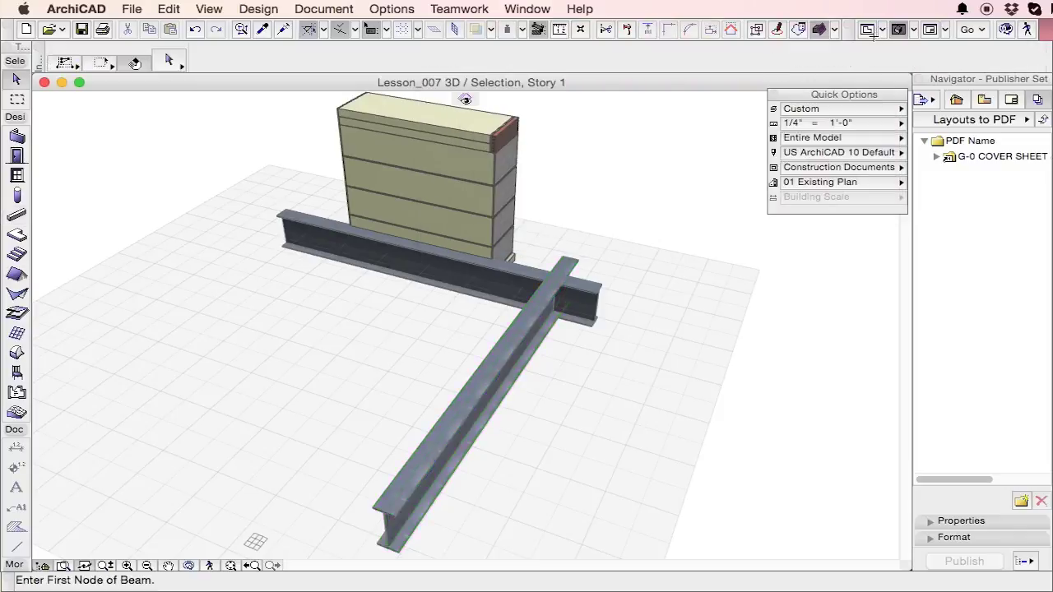